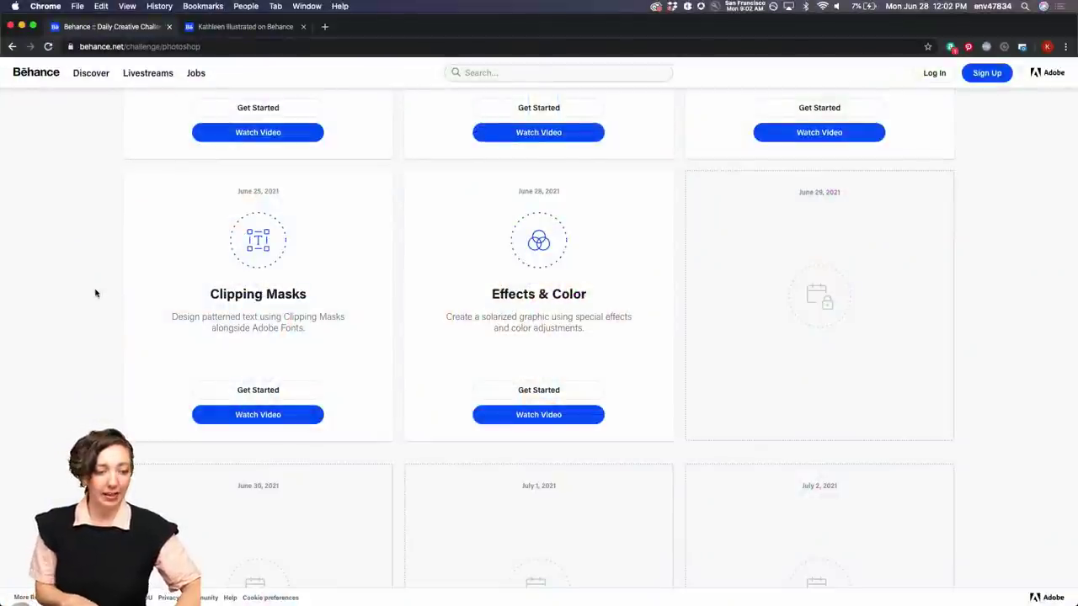
Step: Scroll back up to the Creative Challenge introduction showing the June 21 – July 23 dates
scroll(95, 293, up, 5)
scroll(95, 293, up, 5)
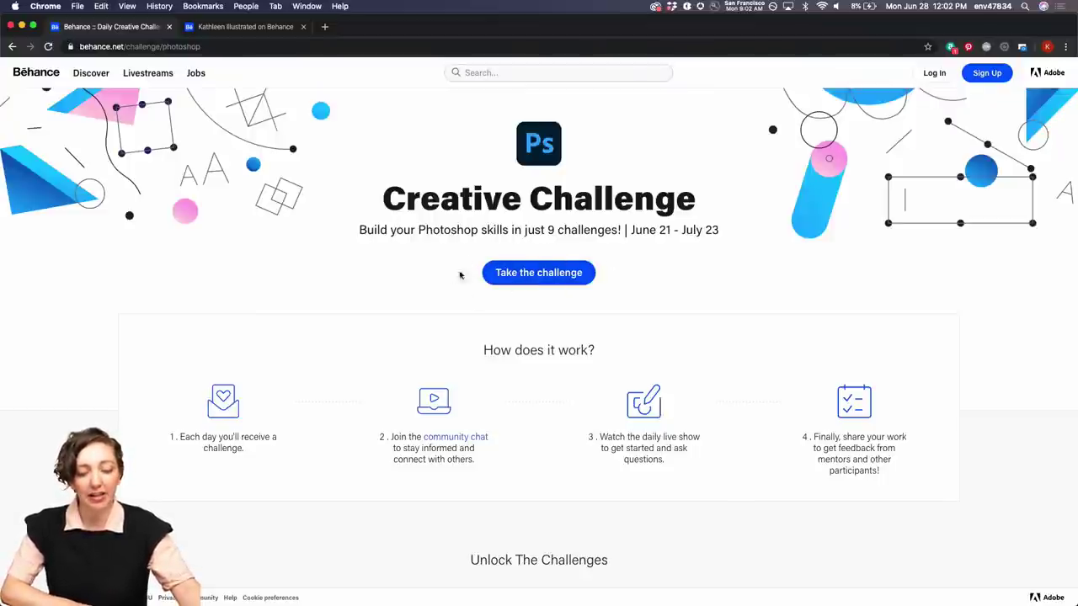
Step: Scroll down past 'How does it work?' to the Clipping Masks and Effects & Color cards
scroll(476, 294, down, 1)
scroll(476, 293, down, 10)
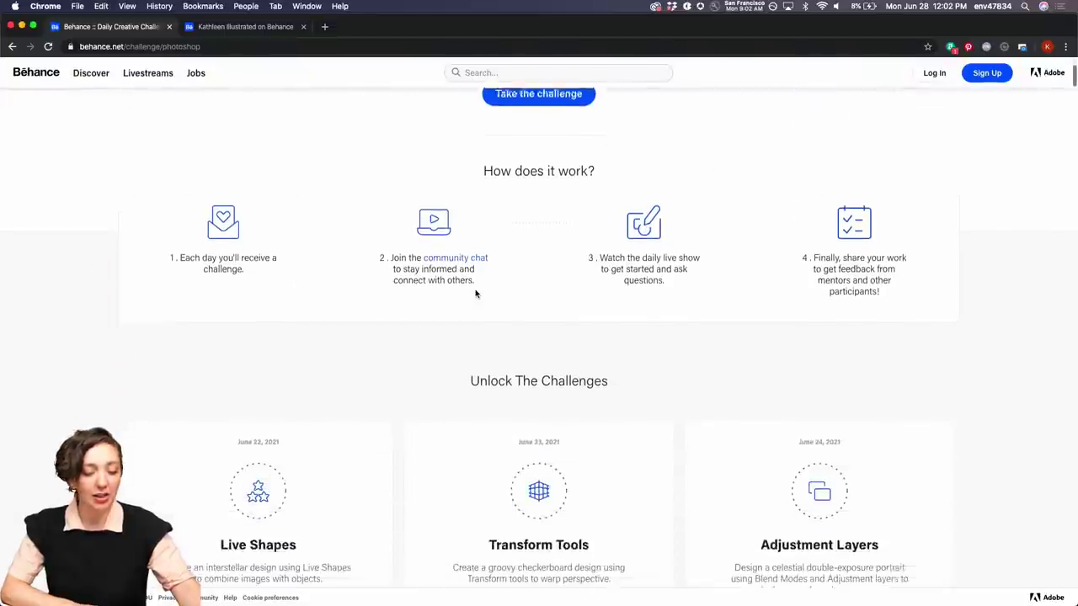
scroll(476, 294, down, 2)
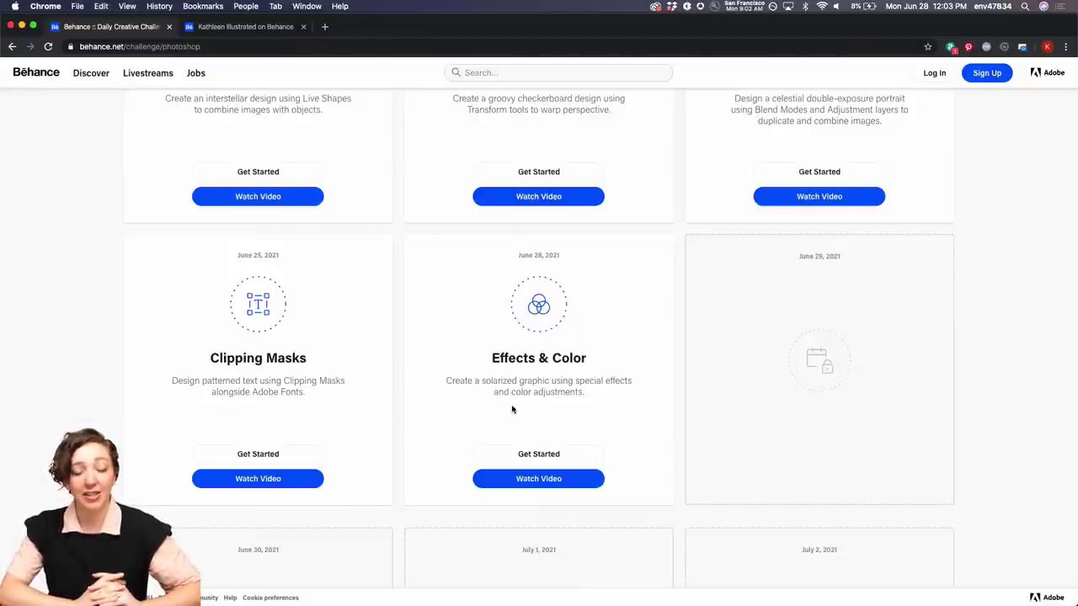
Step: Bring Photoshop forward and zoom in and out on the smiling pineapple label design
mouse_move(317, 599)
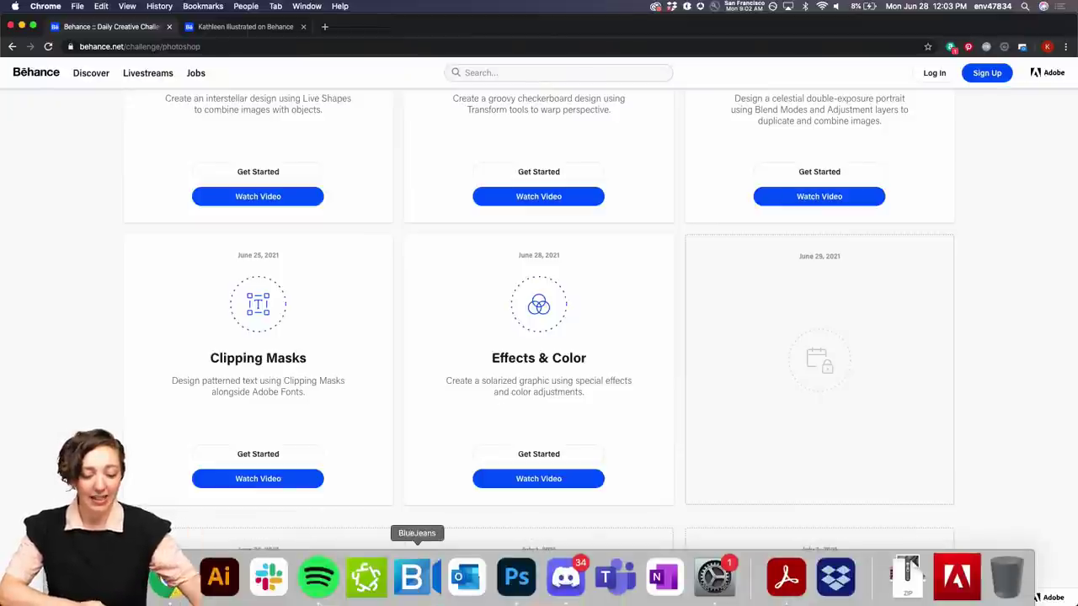
click(516, 576)
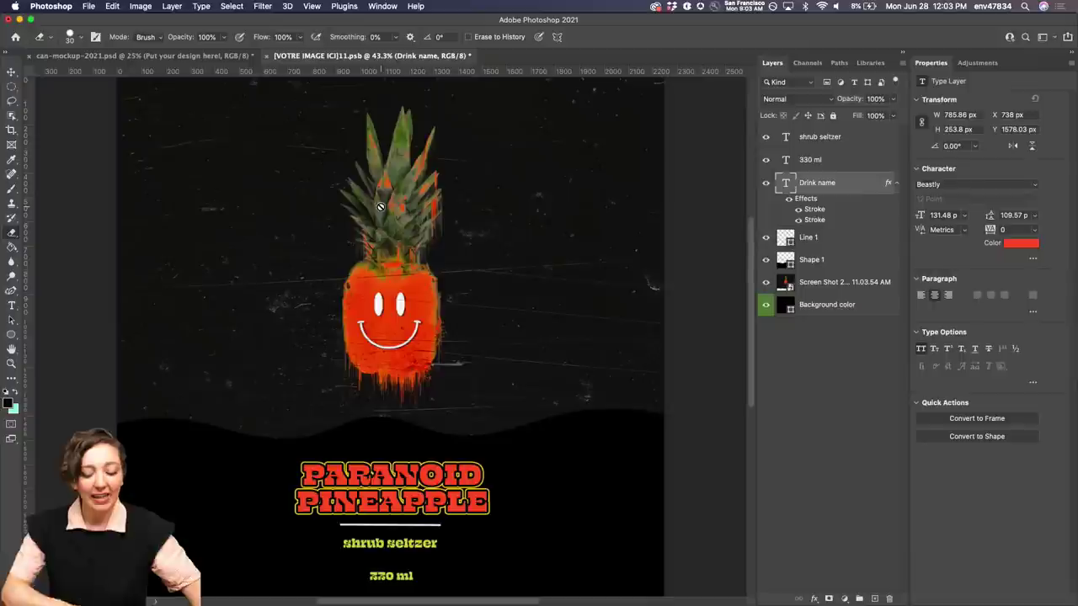
key(super+equal)
key(super+equal)
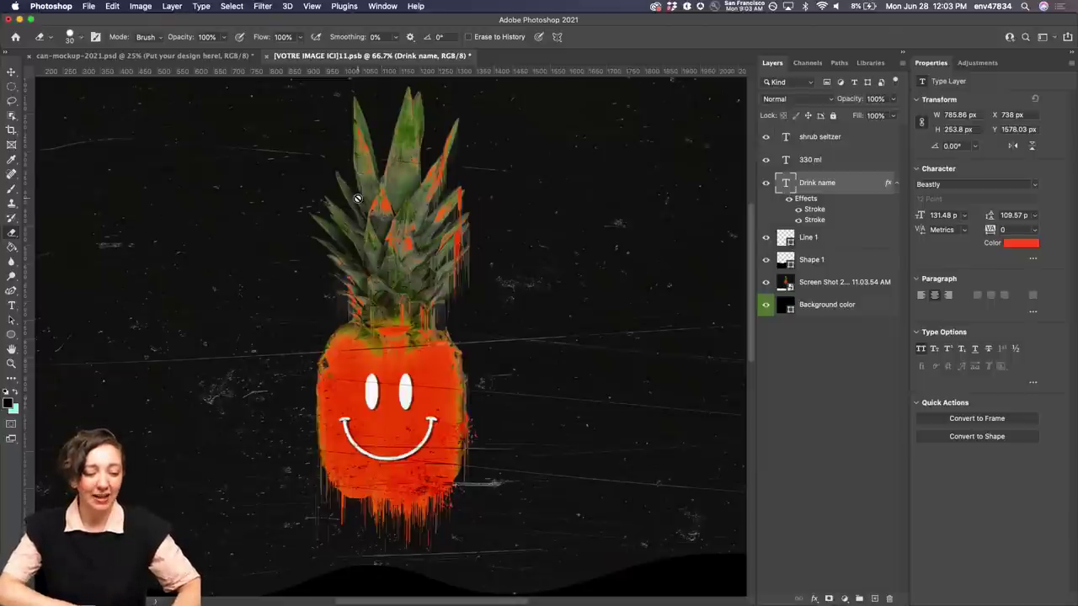
key(super+minus)
scroll(317, 308, down, 3)
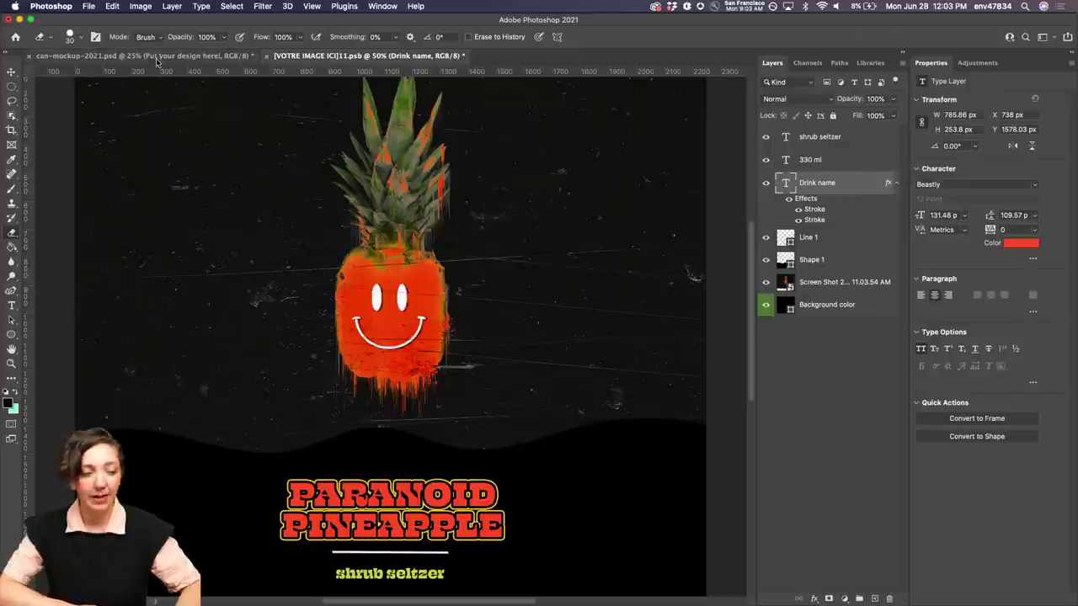
Step: Switch to can-mockup-2021.psd and fit the whole black can in view
click(150, 56)
key(super+plus)
key(super+plus)
key(super+plus)
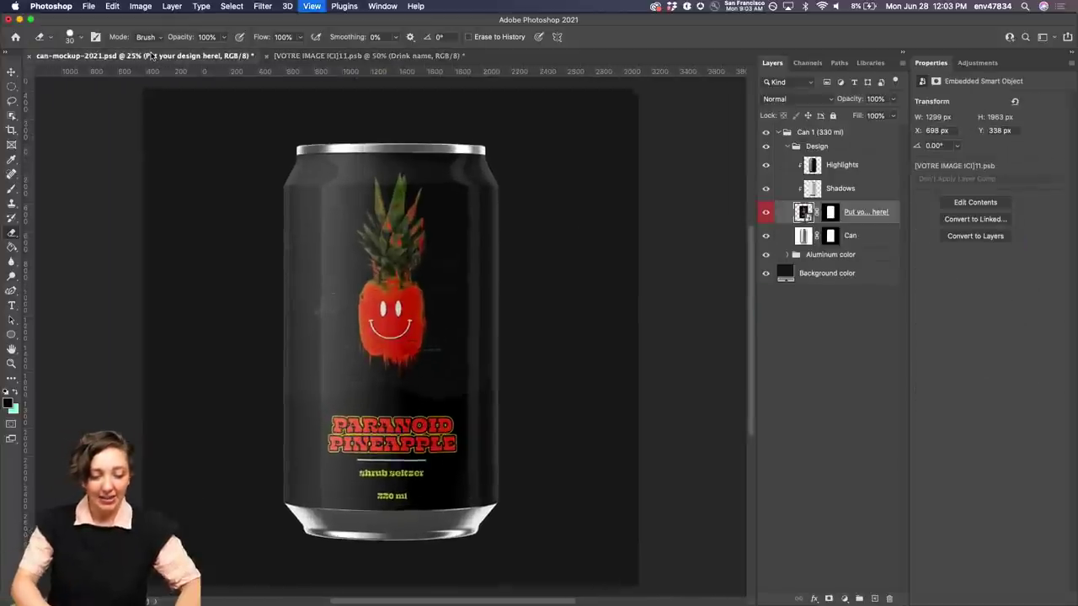
key(super+minus)
key(super+minus)
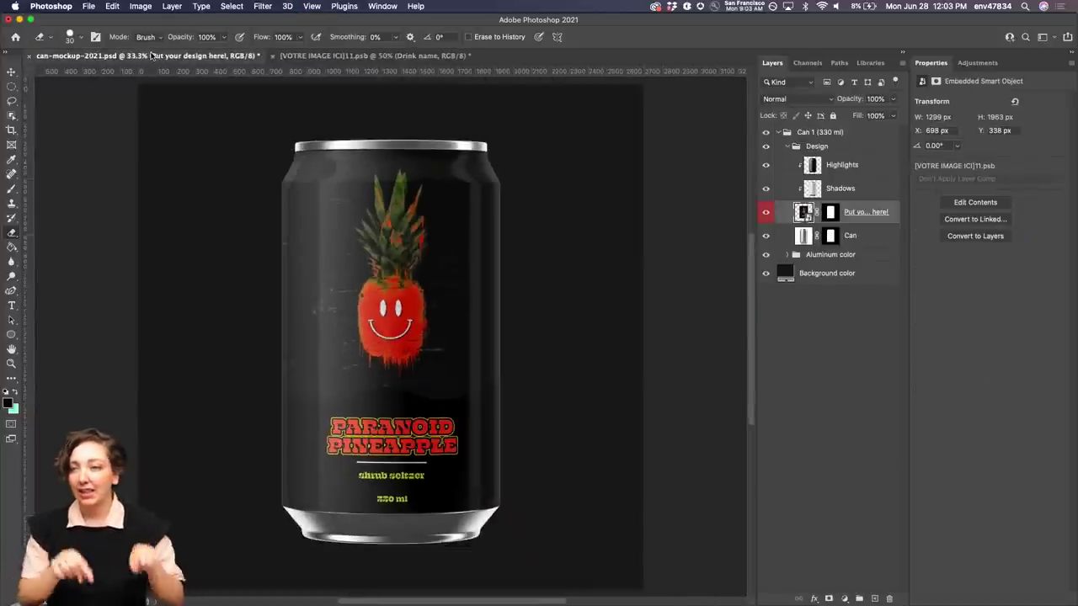
Step: Glance over the Behance challenge cards in Chrome, then return to the Photoshop can mockup
click(127, 578)
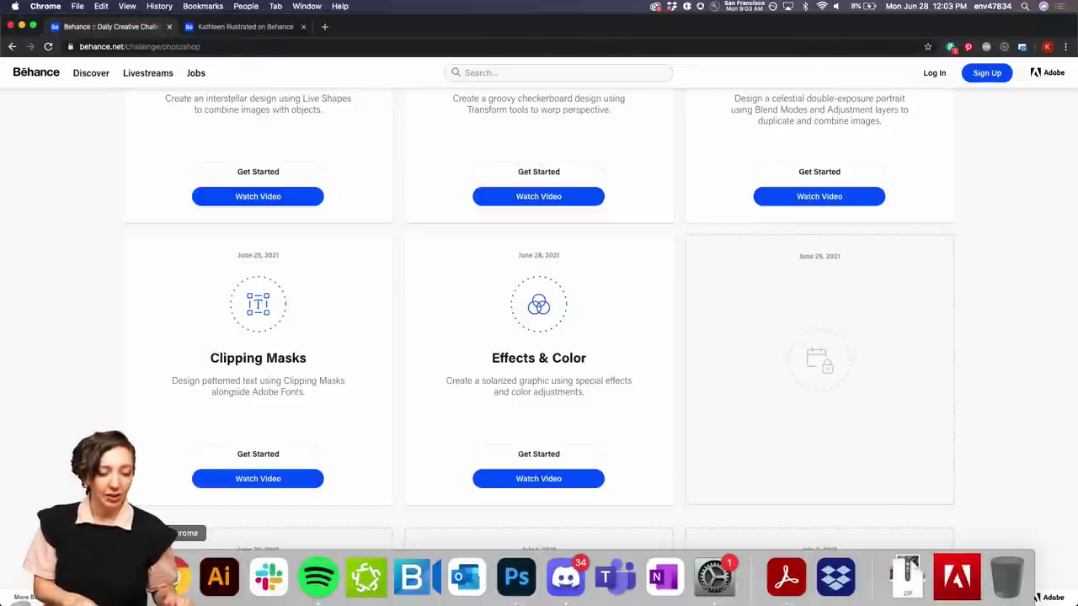
scroll(499, 362, down, 2)
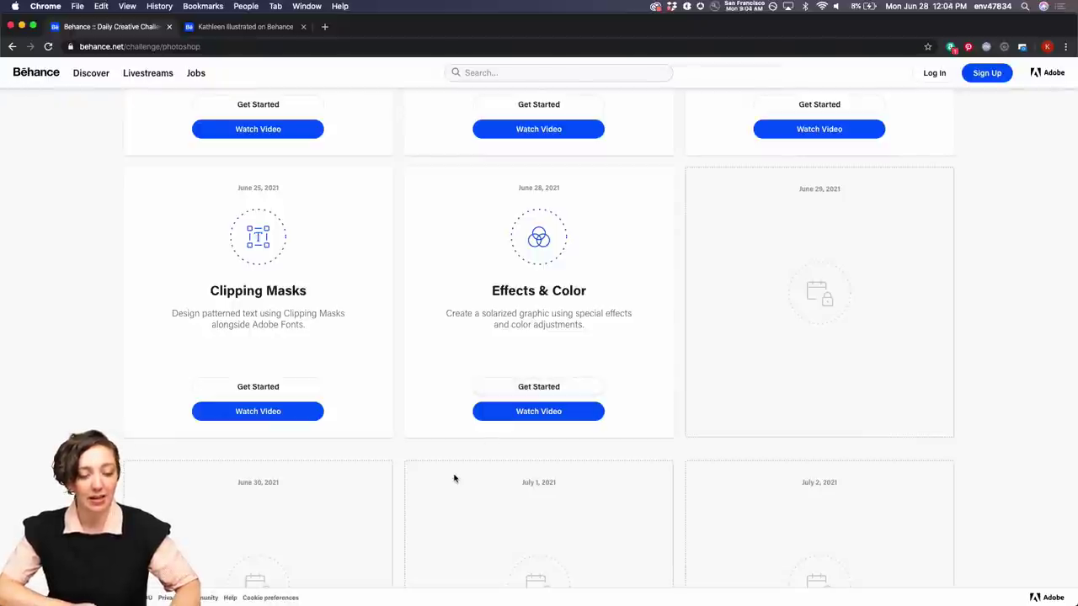
mouse_move(367, 579)
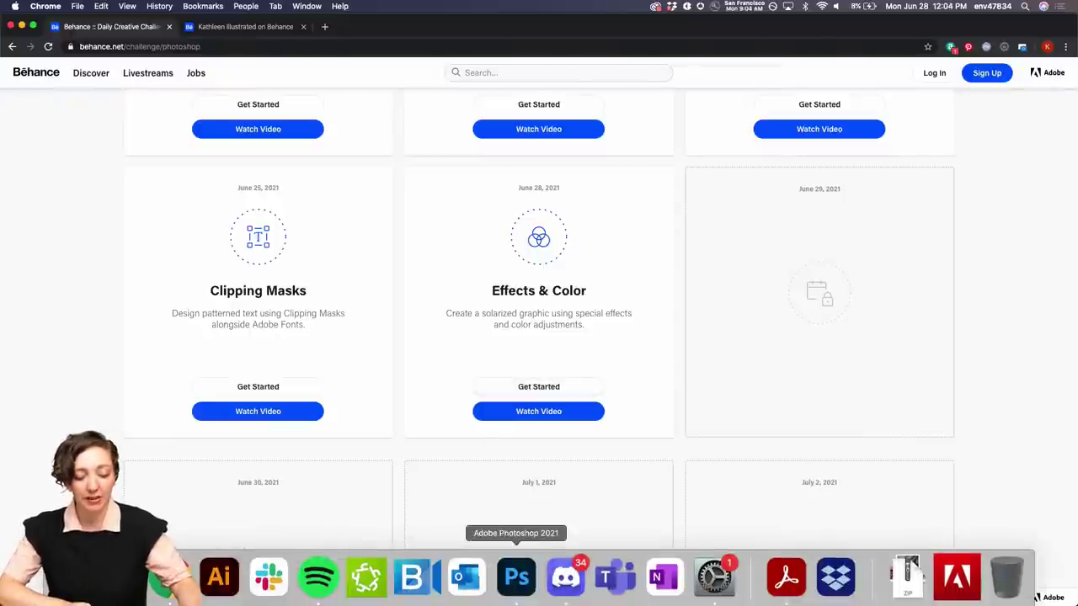
click(516, 577)
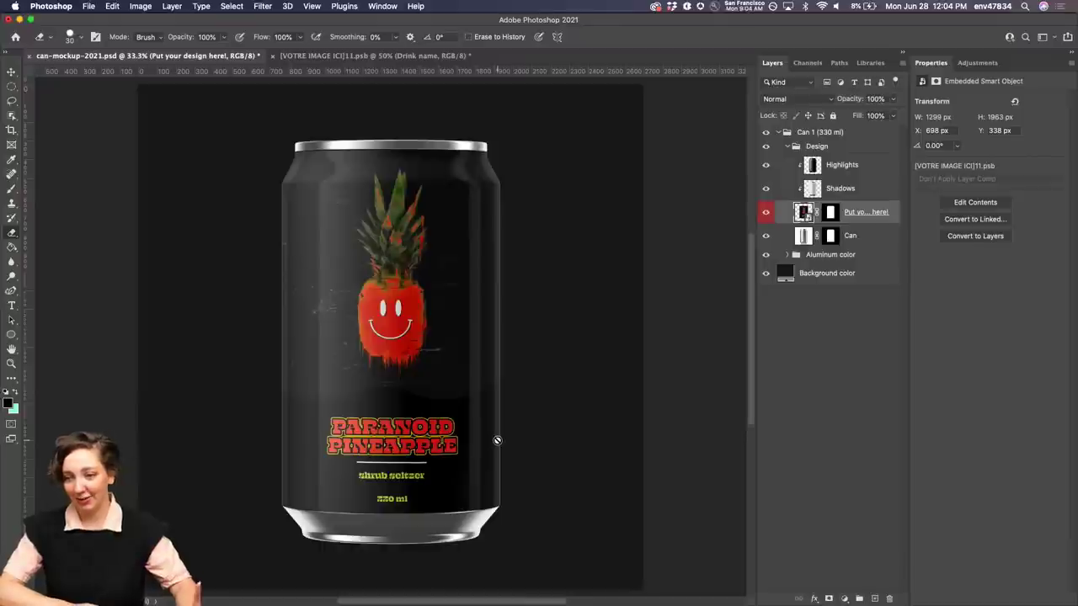
Step: Browse Discord's #challenge posts, view the Day 3 Adjustment Layers artwork, then minimize Discord
click(560, 594)
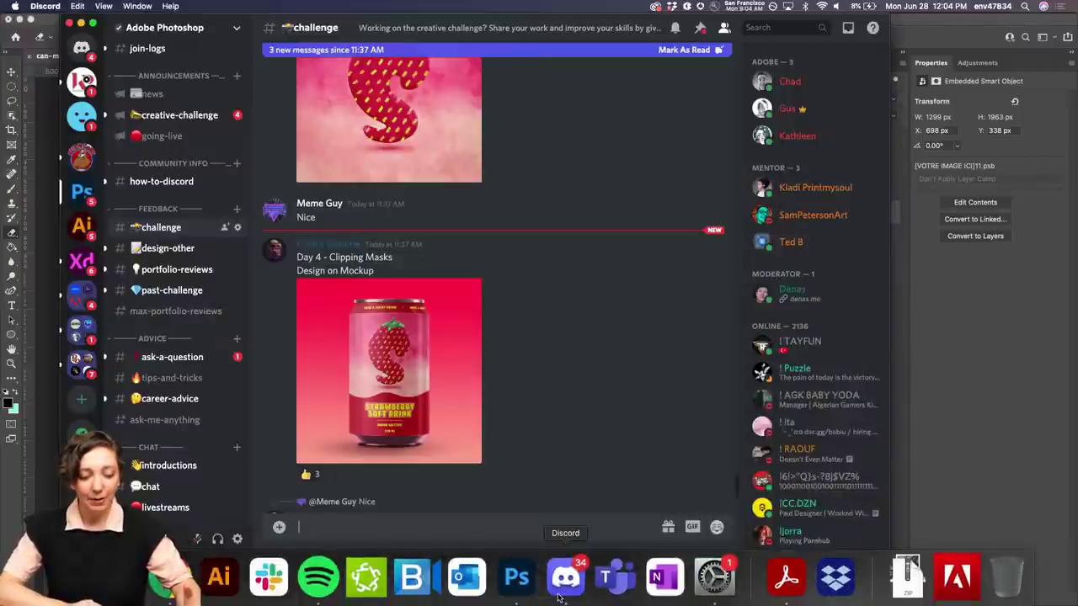
scroll(479, 334, up, 10)
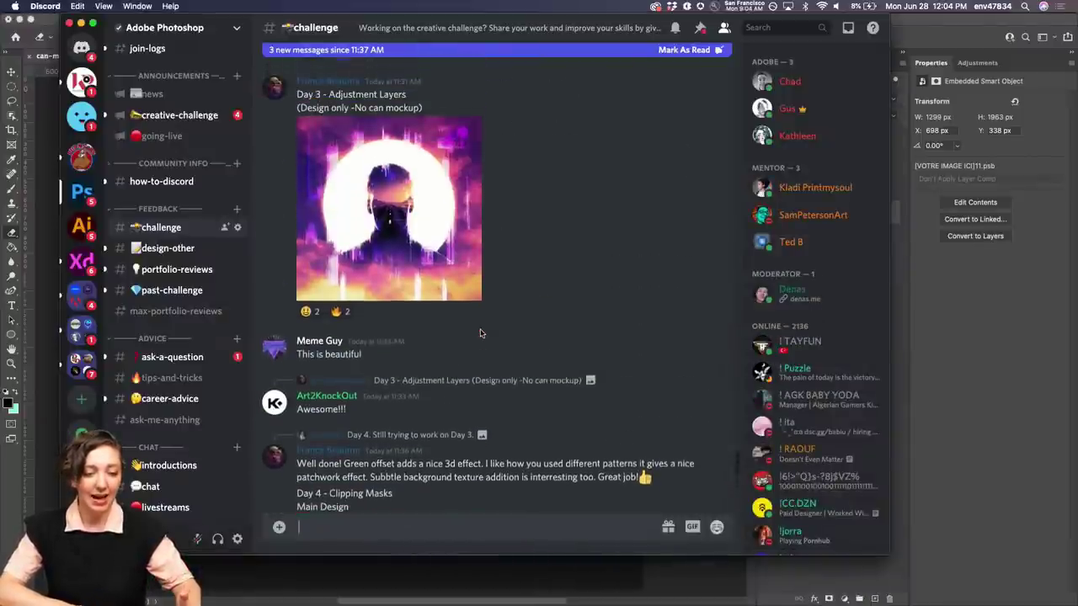
click(392, 271)
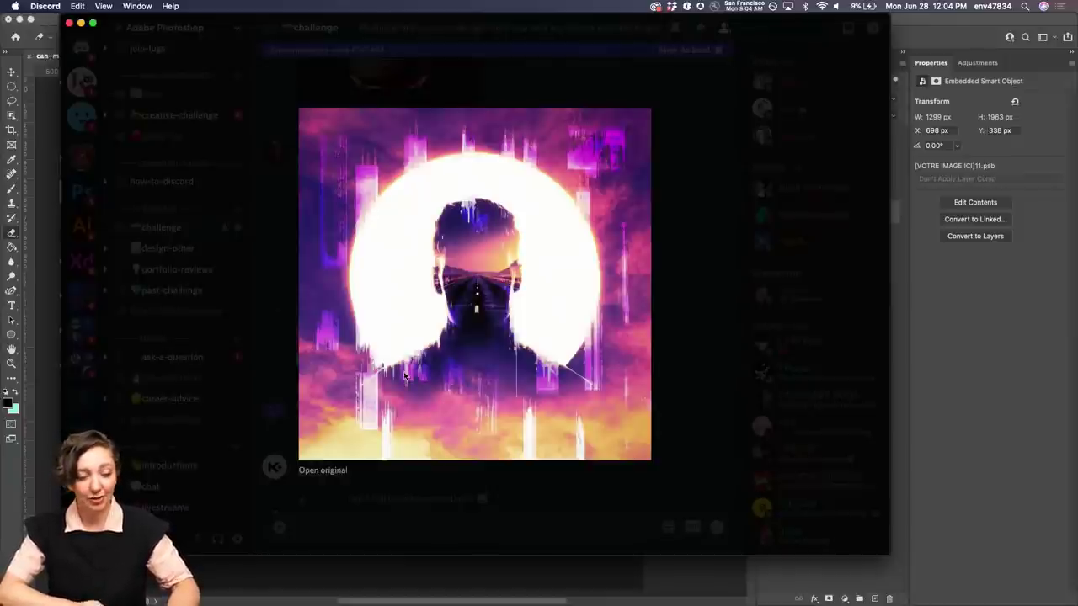
key(Escape)
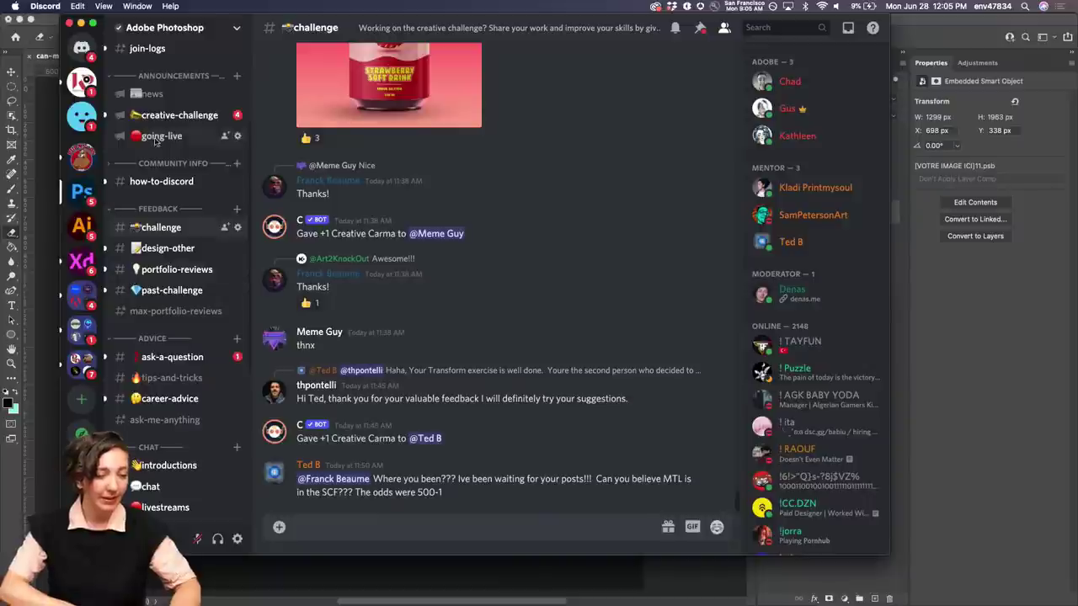
click(81, 23)
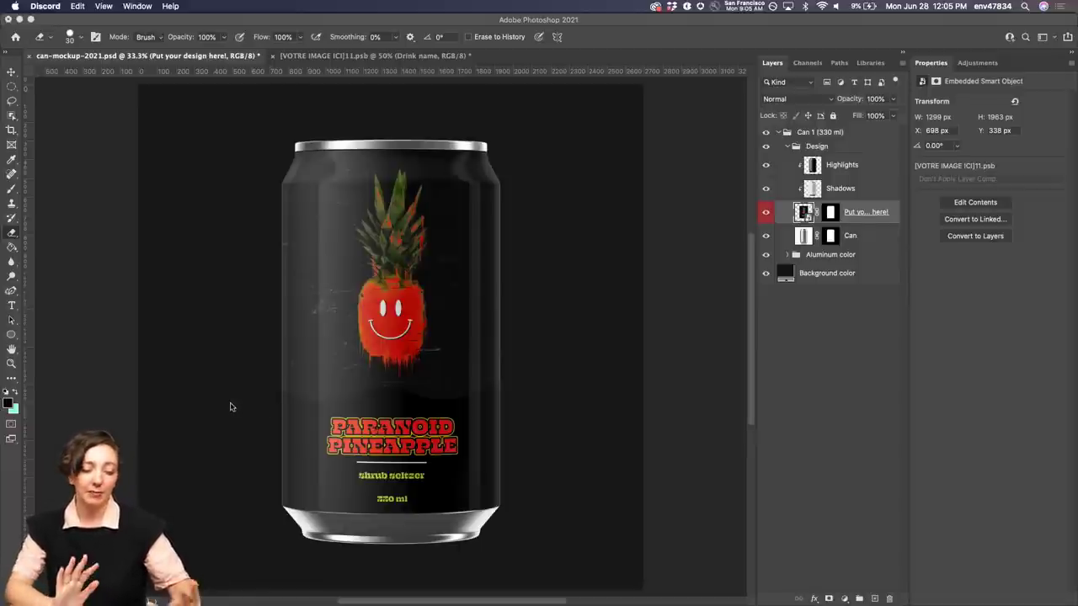
Step: Toggle the 'Put your design here!' layer and Design group to check the label on the can
click(764, 207)
click(765, 207)
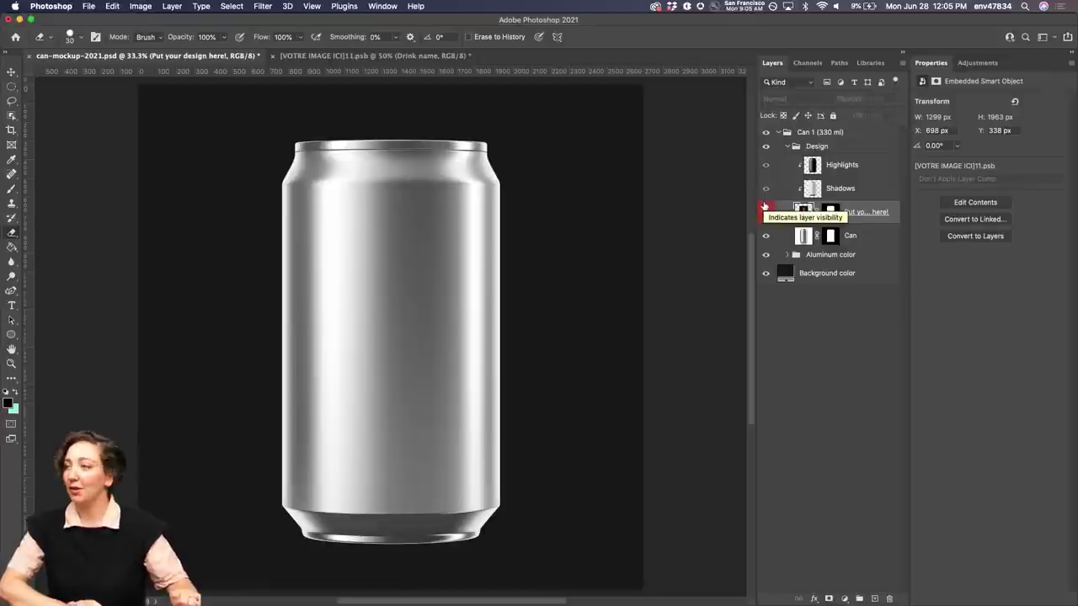
click(764, 209)
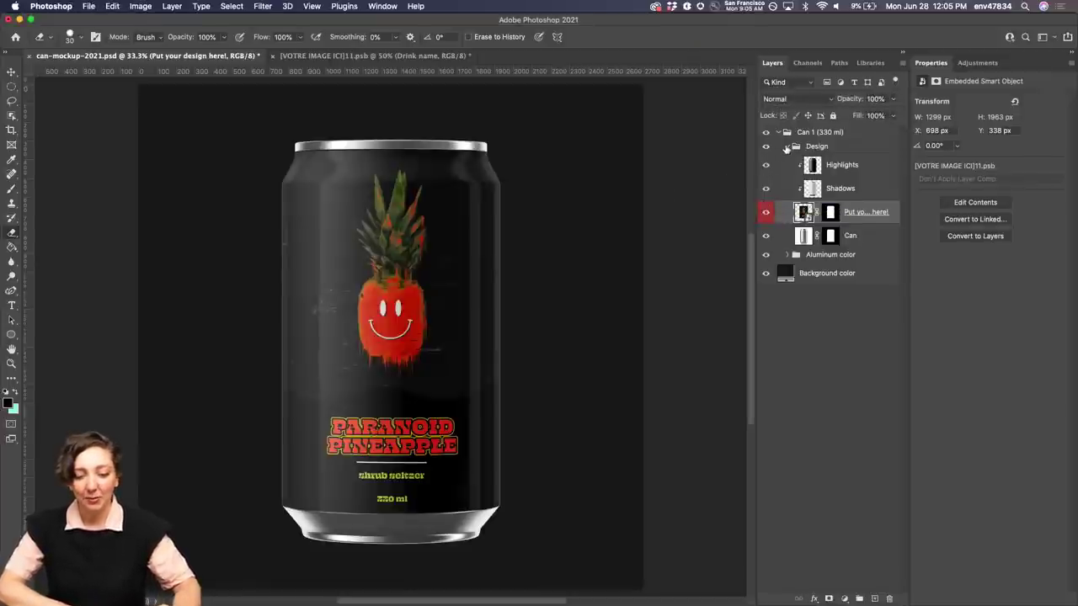
click(786, 146)
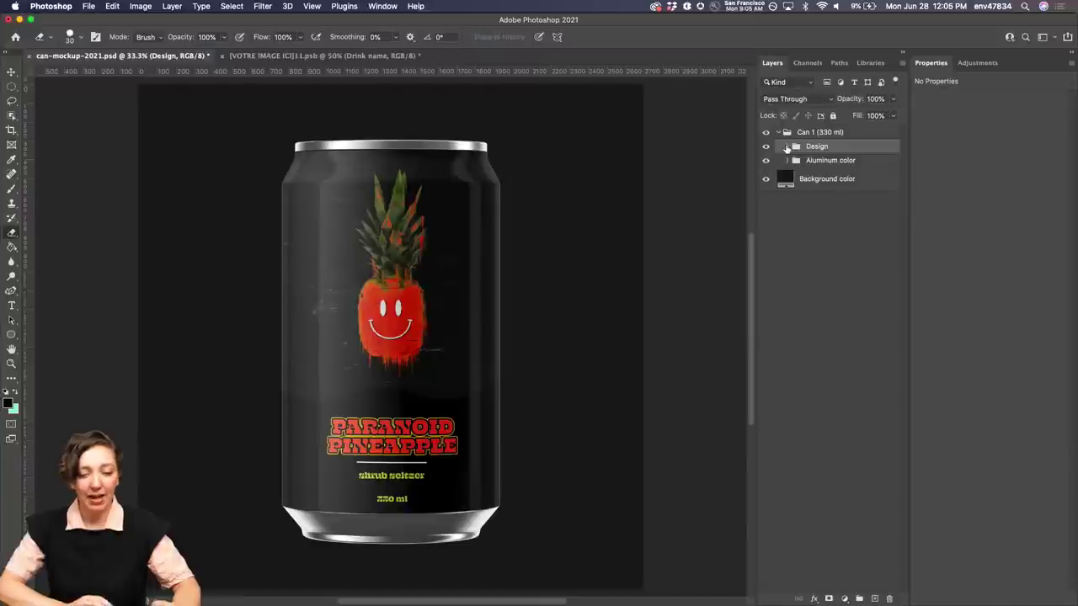
click(787, 147)
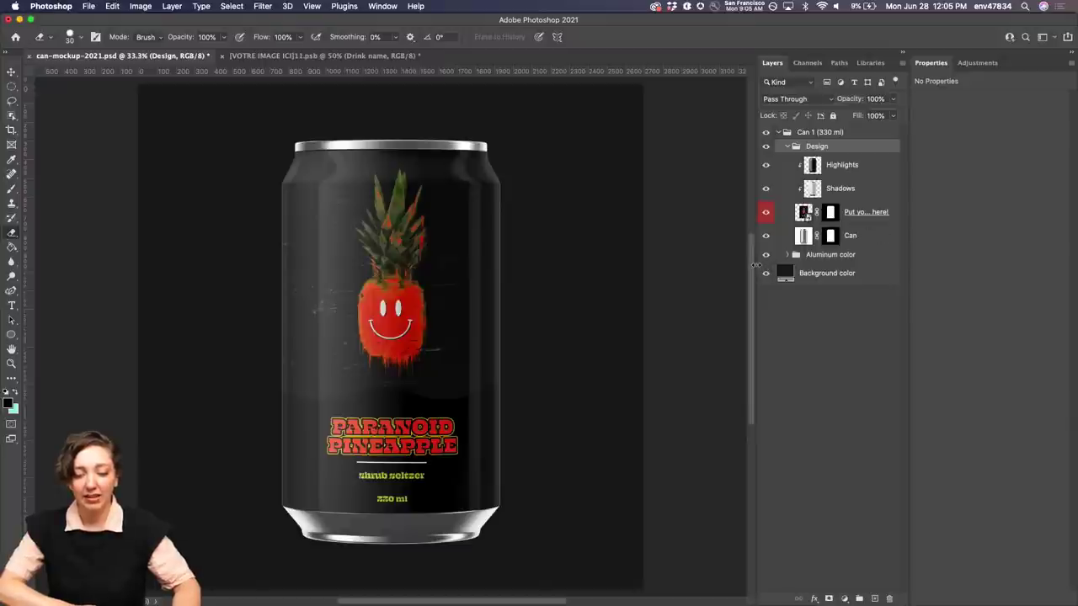
Step: Widen the Layers list and switch to [VOTRE IMAGE ICI]11.psb, zoomed out to fit
drag(755, 266, 671, 271)
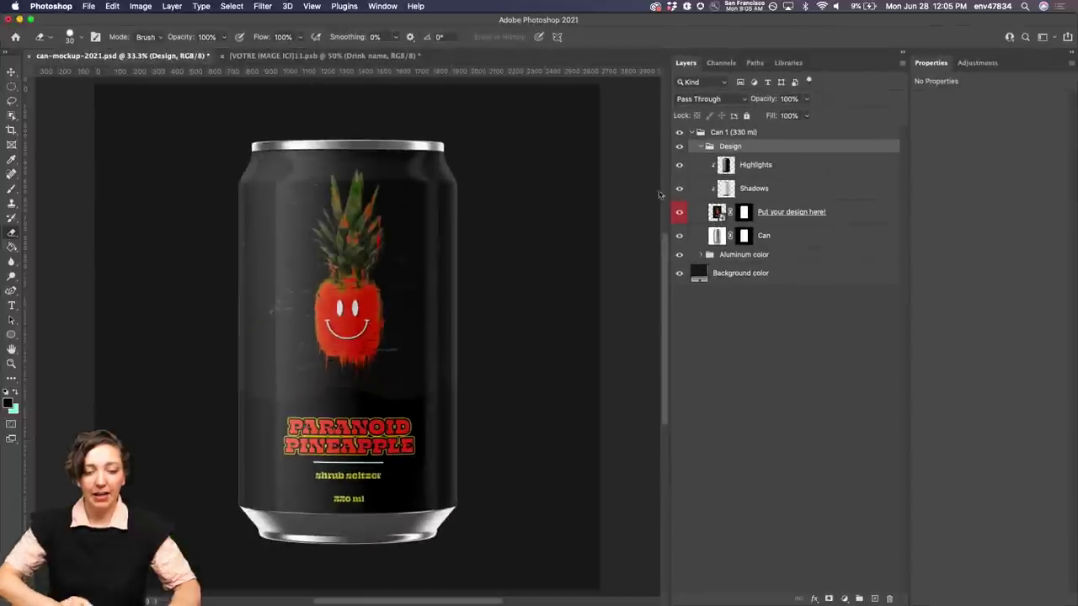
click(370, 59)
key(super+minus)
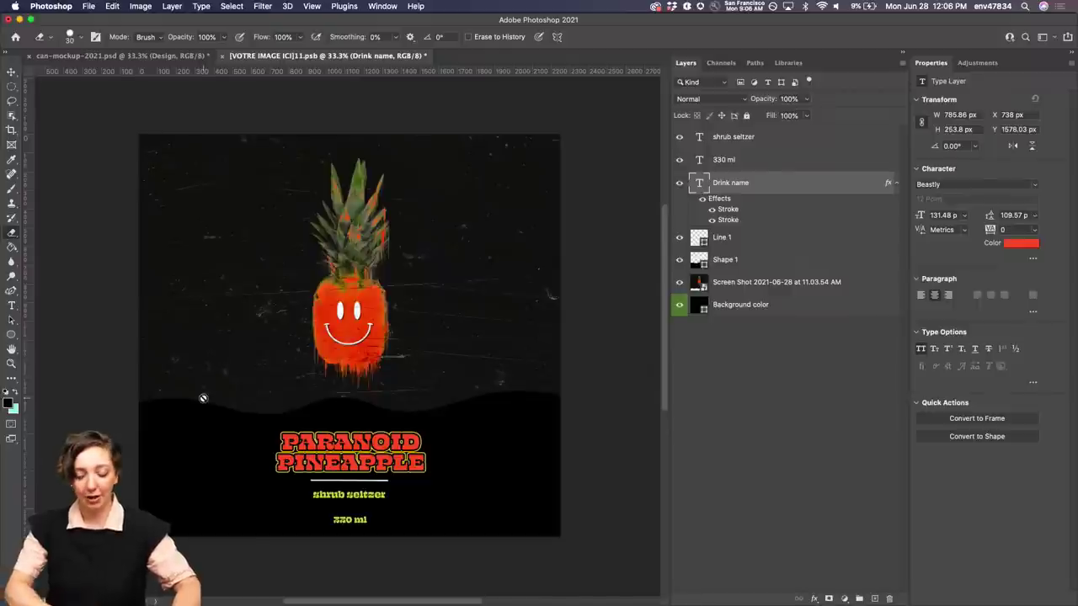
Step: Hide the Screen Shot pineapple artwork layer on the label
key(super+plus)
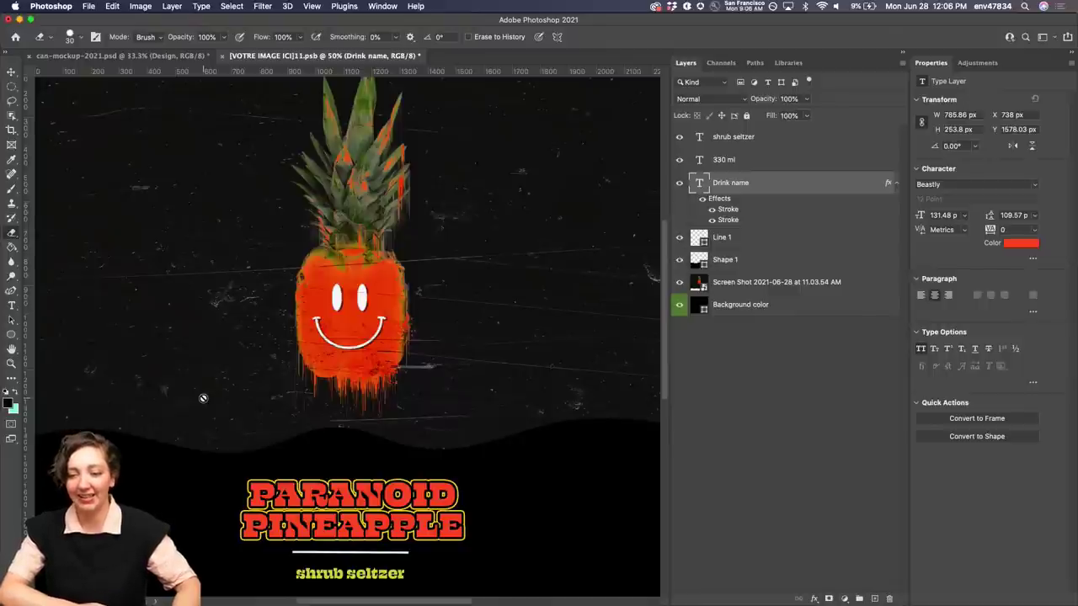
scroll(236, 203, up, 3)
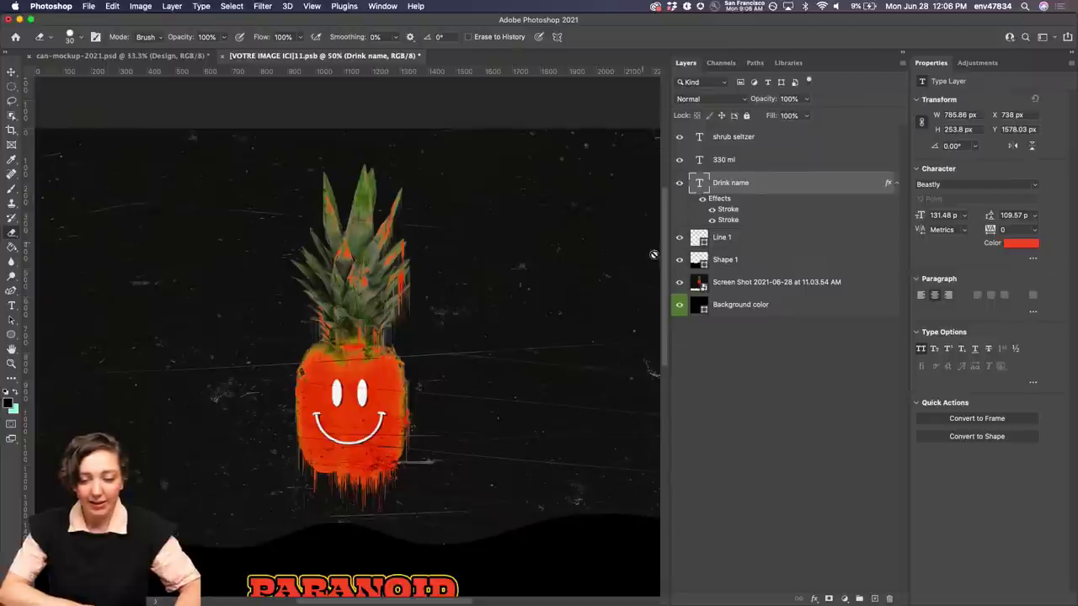
click(678, 283)
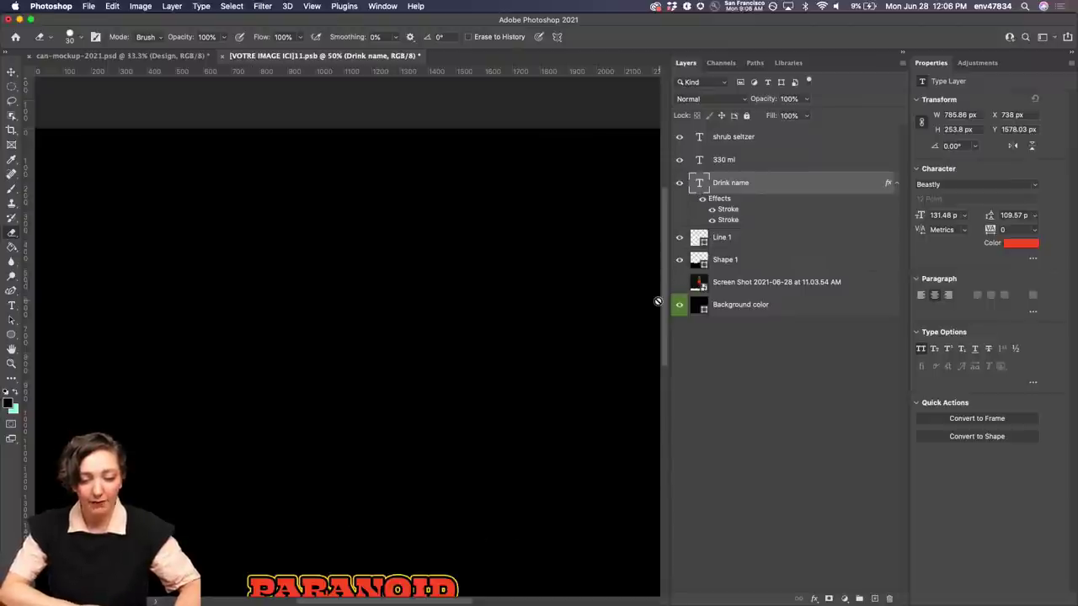
key(super+minus)
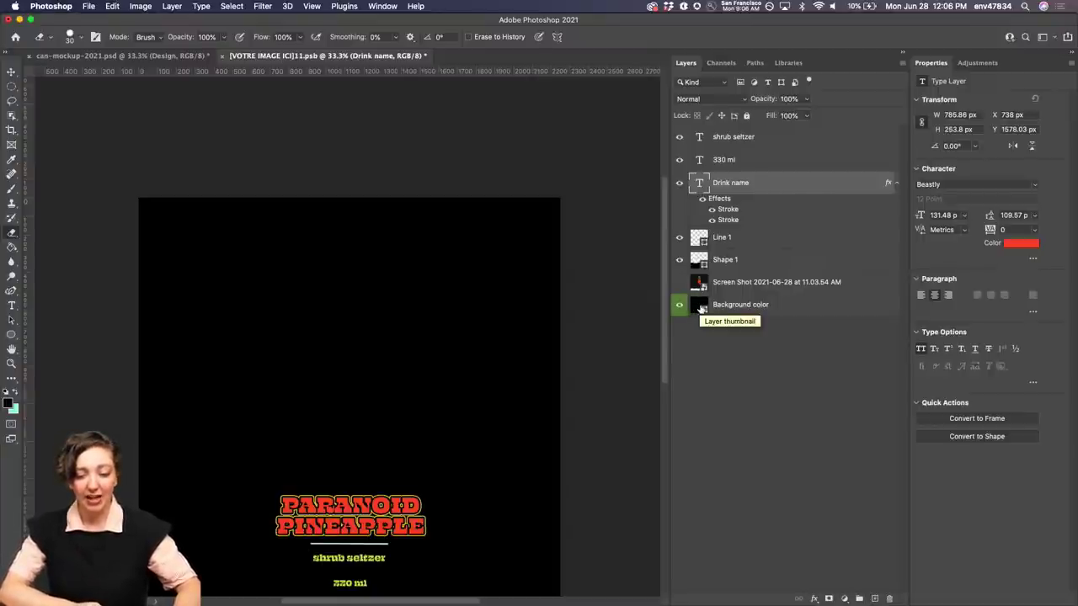
Step: Set the Background color shape's fill to black
click(701, 309)
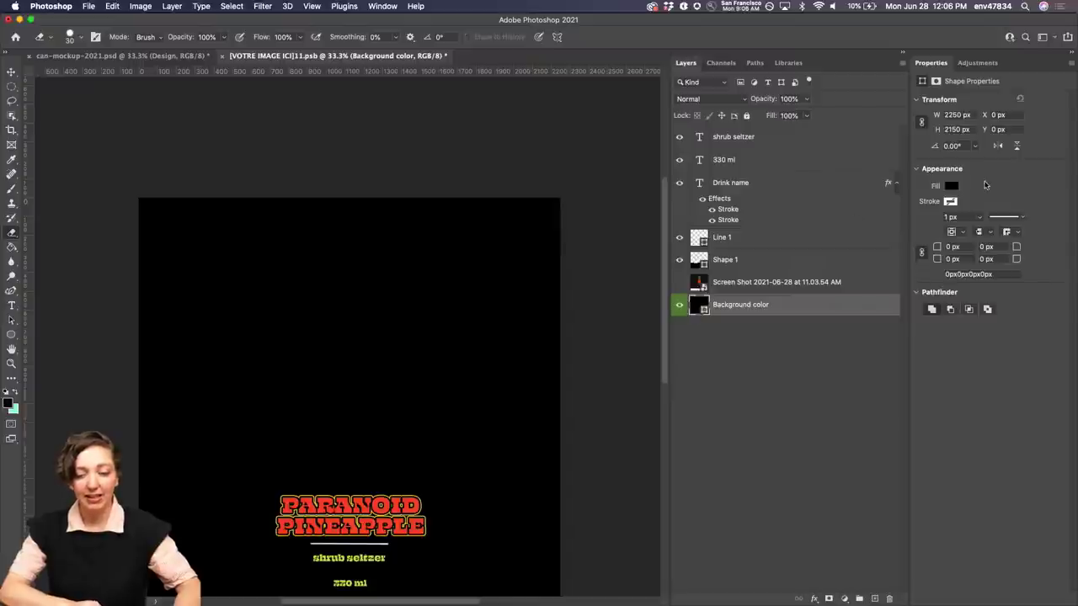
click(952, 186)
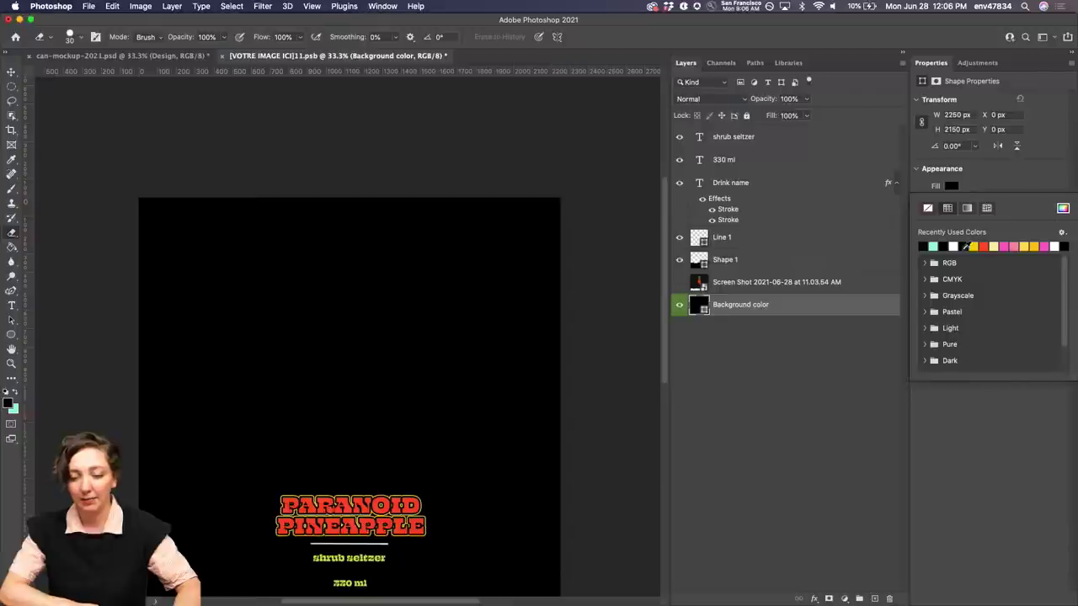
click(963, 246)
click(632, 300)
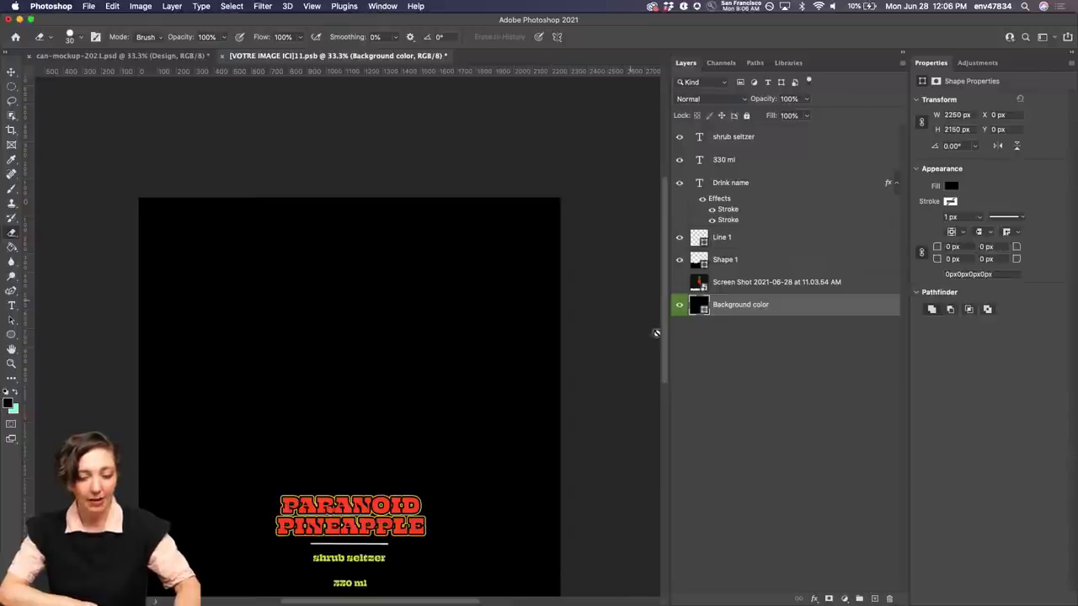
Step: Place the stock pineapple photo from the Libraries panel onto the label
click(793, 65)
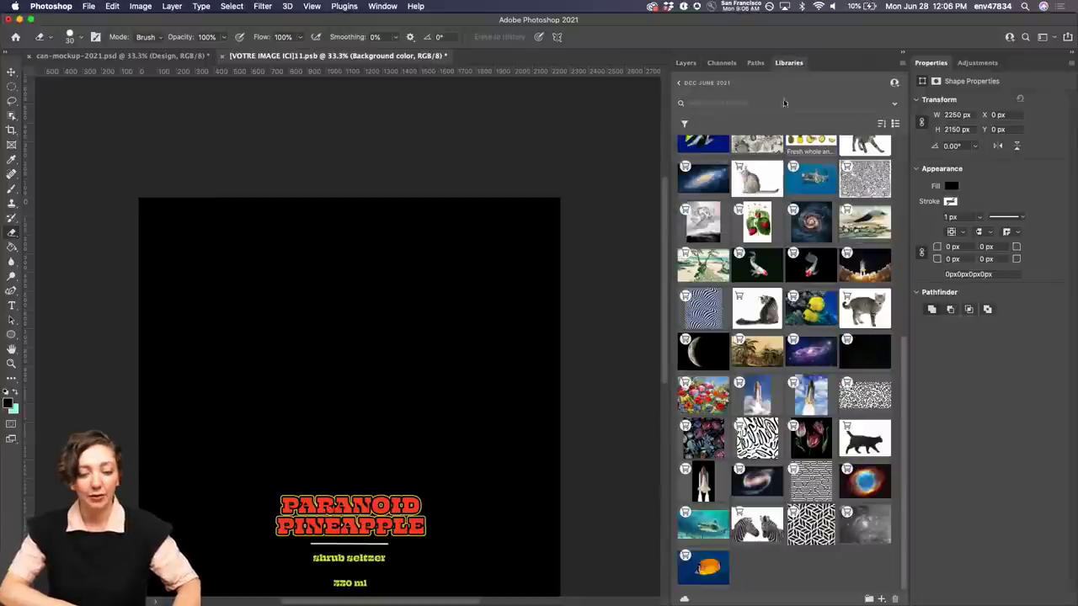
scroll(782, 266, up, 3)
scroll(781, 266, up, 4)
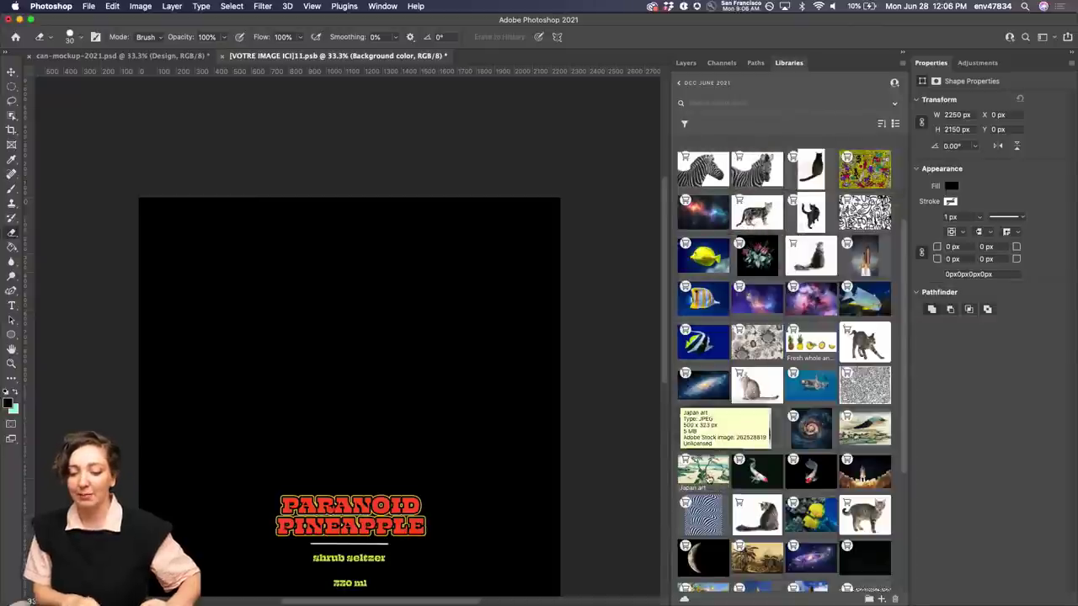
scroll(722, 518, down, 4)
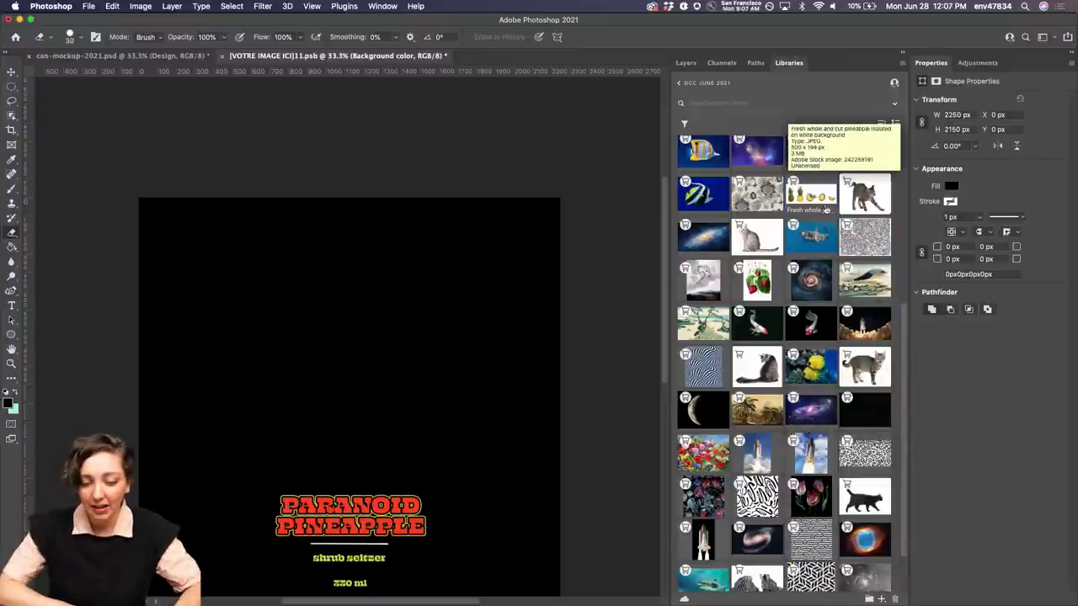
drag(809, 206, 361, 371)
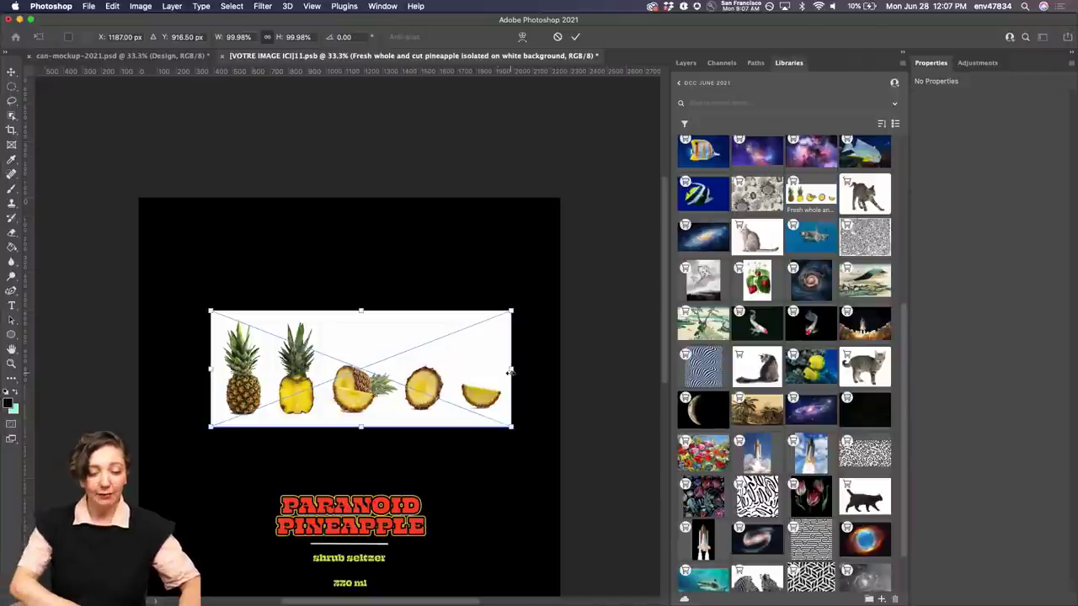
Step: Scale the pineapple photo to 267.77% and move it across the label's upper half
drag(509, 371, 638, 373)
drag(361, 363, 480, 335)
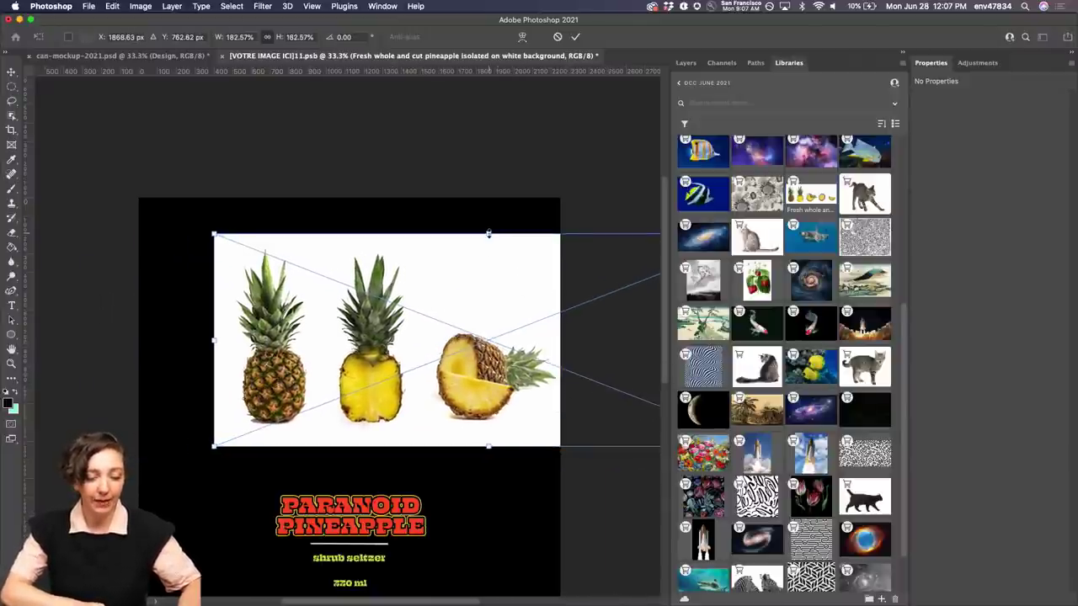
drag(488, 234, 488, 182)
drag(368, 320, 440, 299)
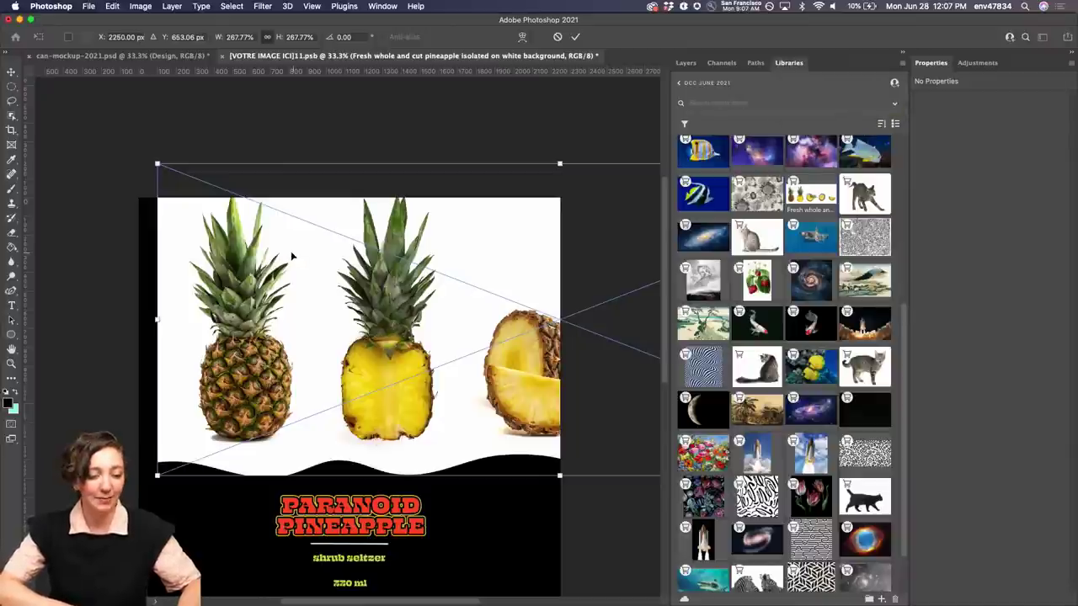
Step: Commit the placed pineapple photo and switch the Libraries view to list and back to thumbnails
key(Return)
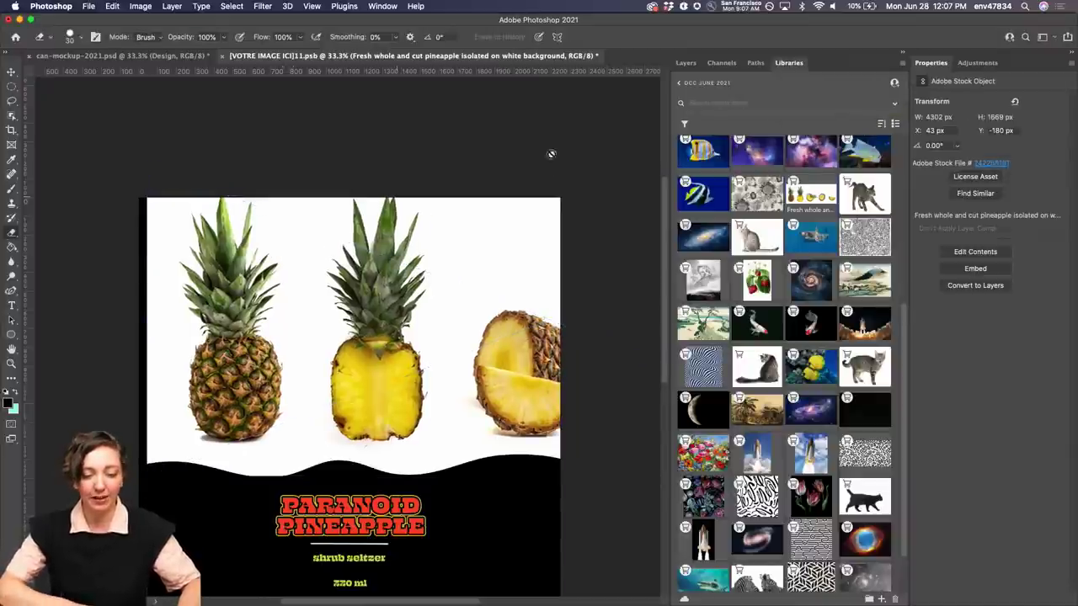
click(896, 124)
click(844, 168)
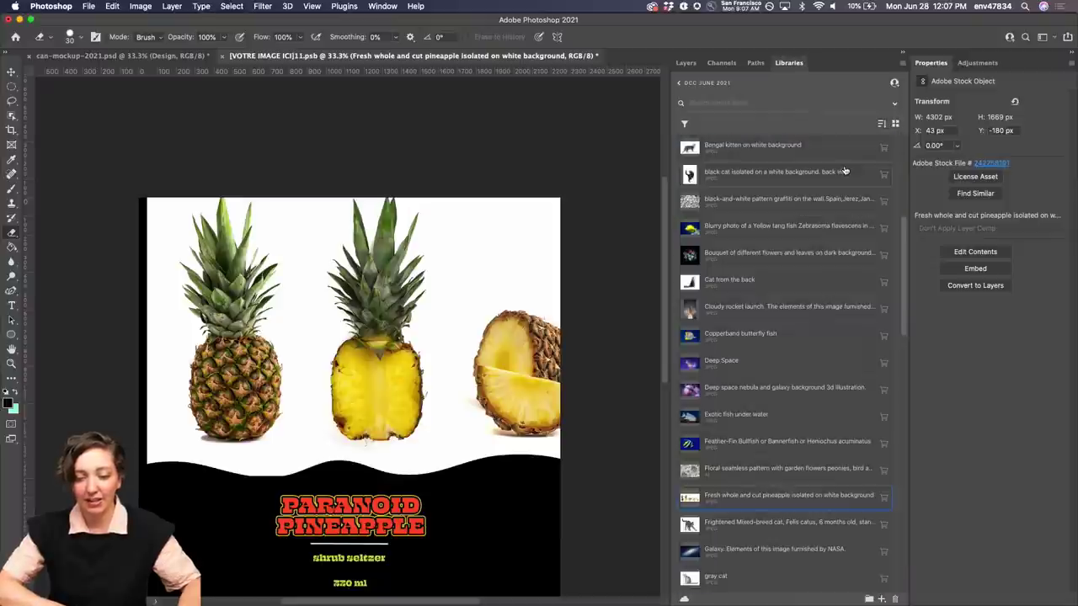
click(896, 123)
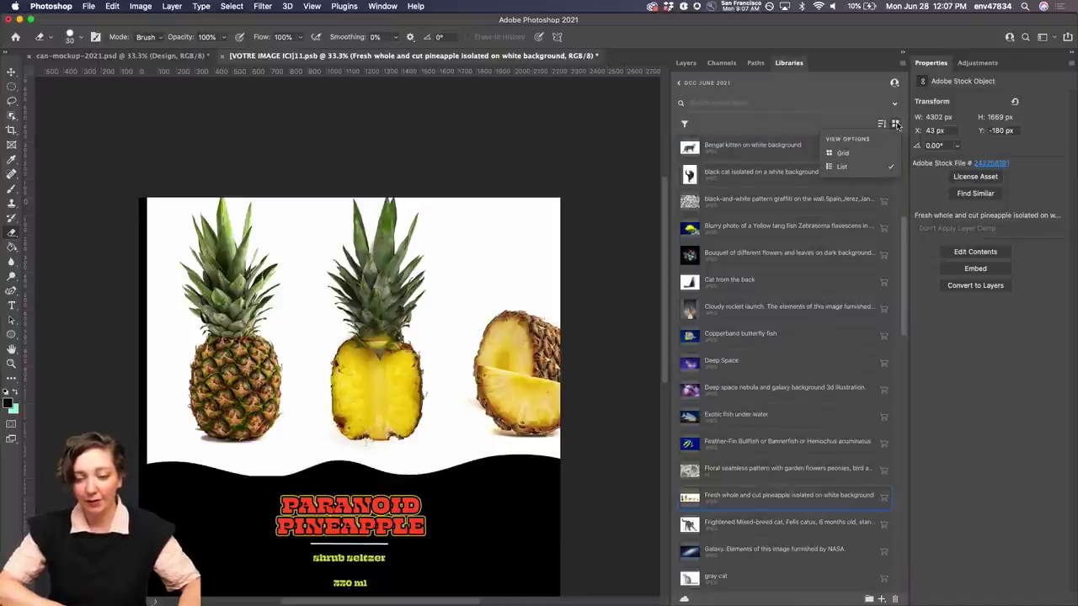
click(842, 153)
Step: Find Adobe Stock images similar to the pineapple photo, cancelling an extra placed one
right_click(813, 200)
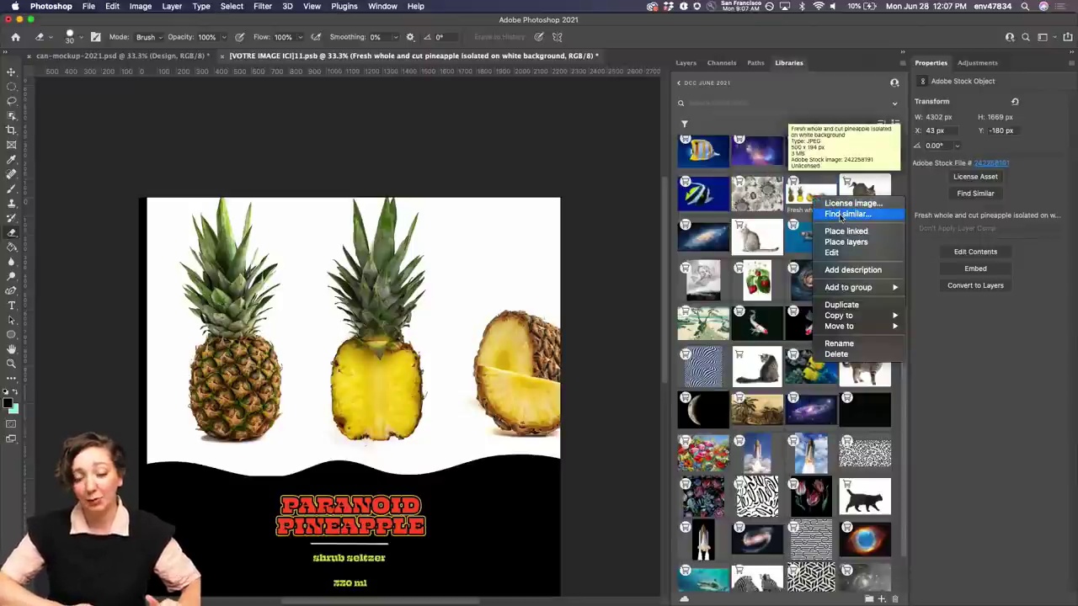
click(842, 214)
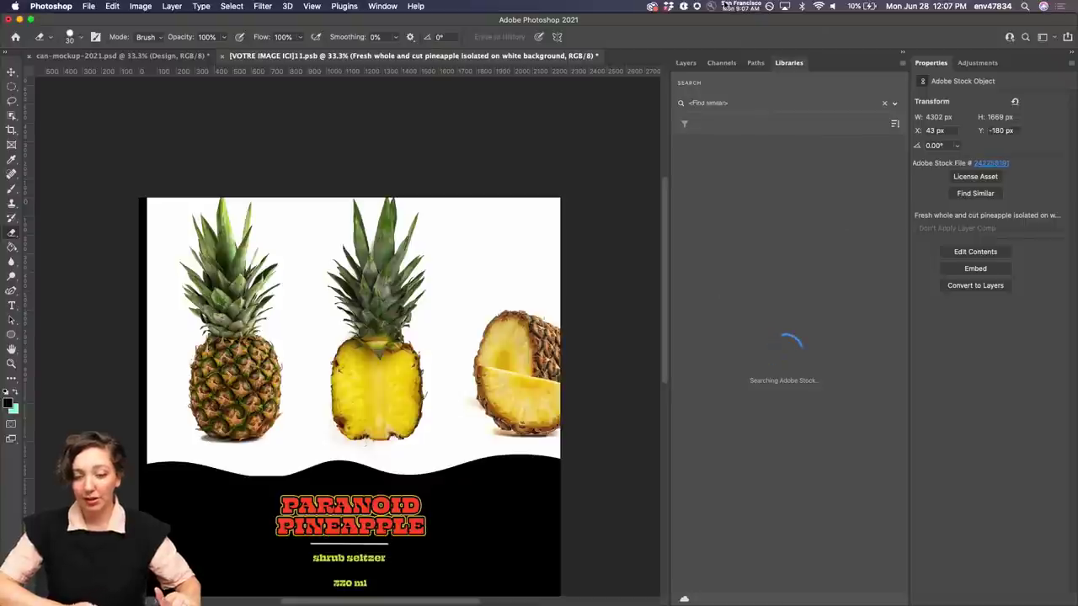
scroll(733, 333, down, 3)
scroll(733, 333, down, 3)
drag(829, 335, 399, 322)
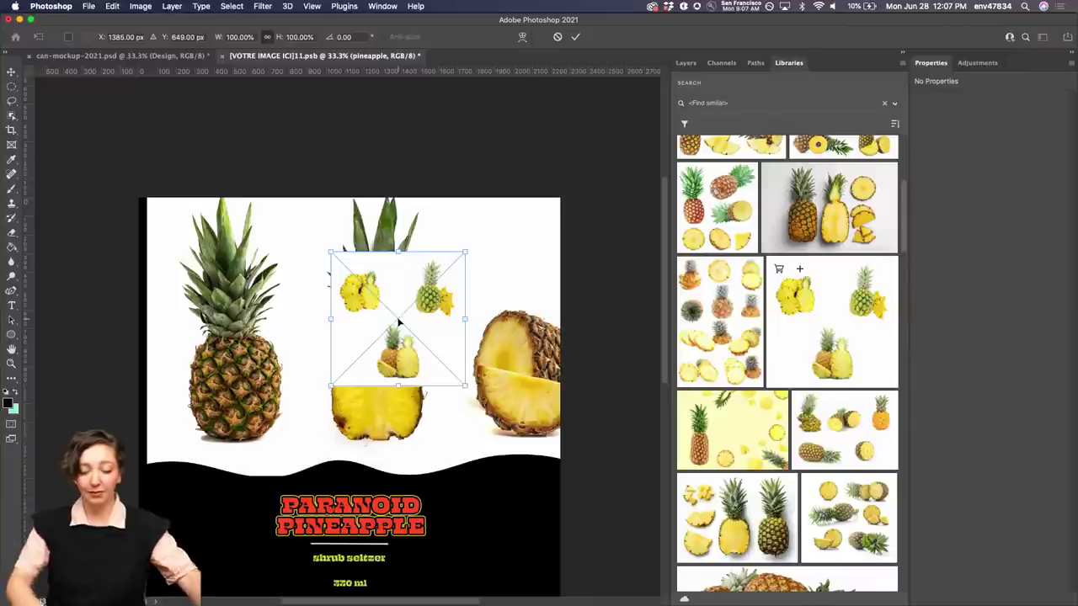
key(Return)
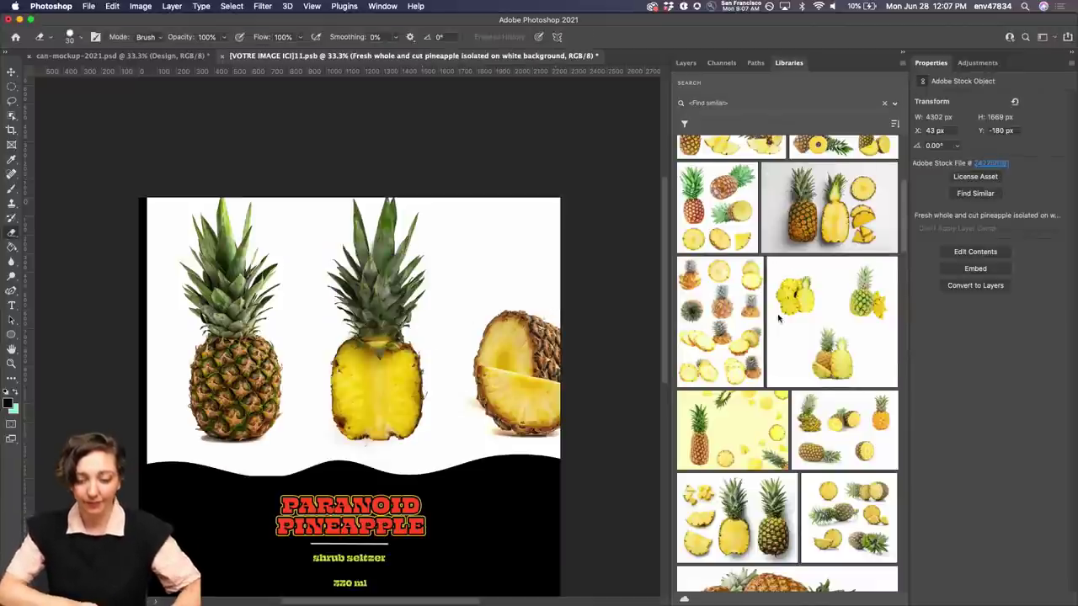
Step: Clear the similar-image search, return to the Layers list and zoom out to the whole label
scroll(778, 313, up, 5)
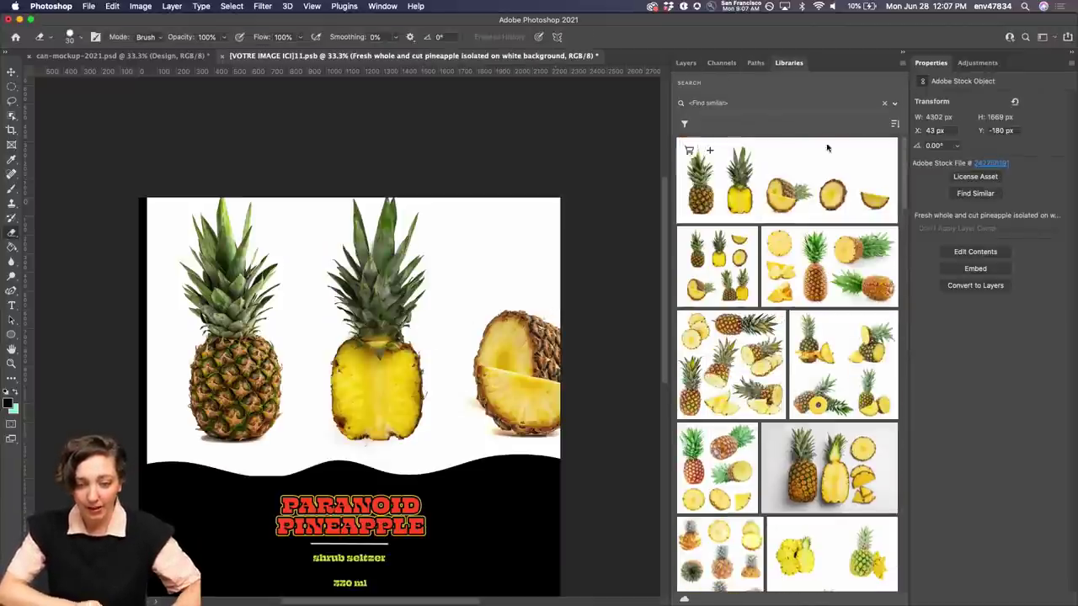
click(884, 103)
click(686, 64)
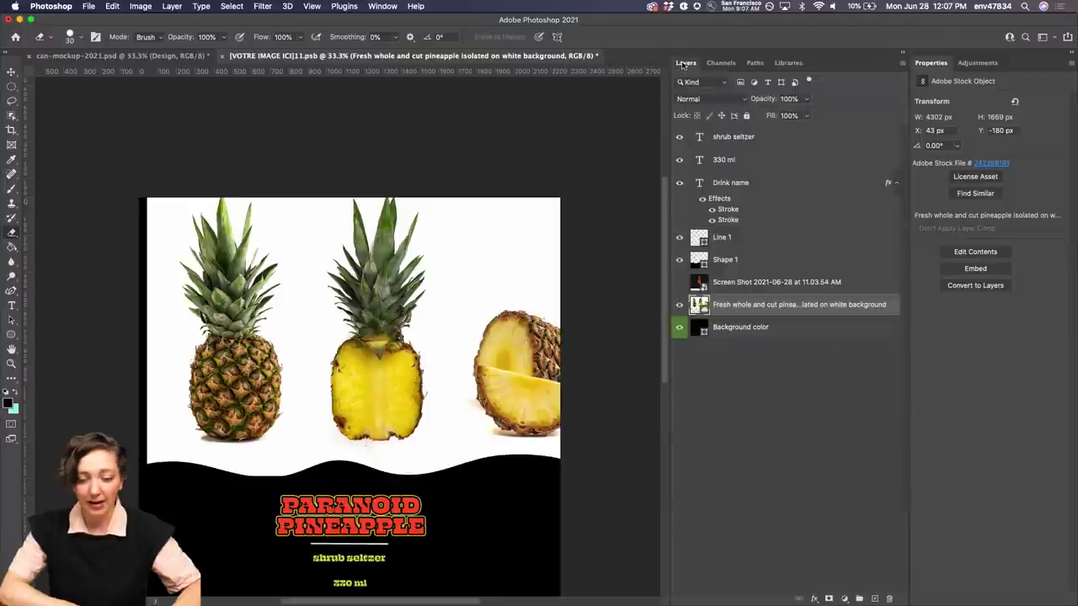
key(super+minus)
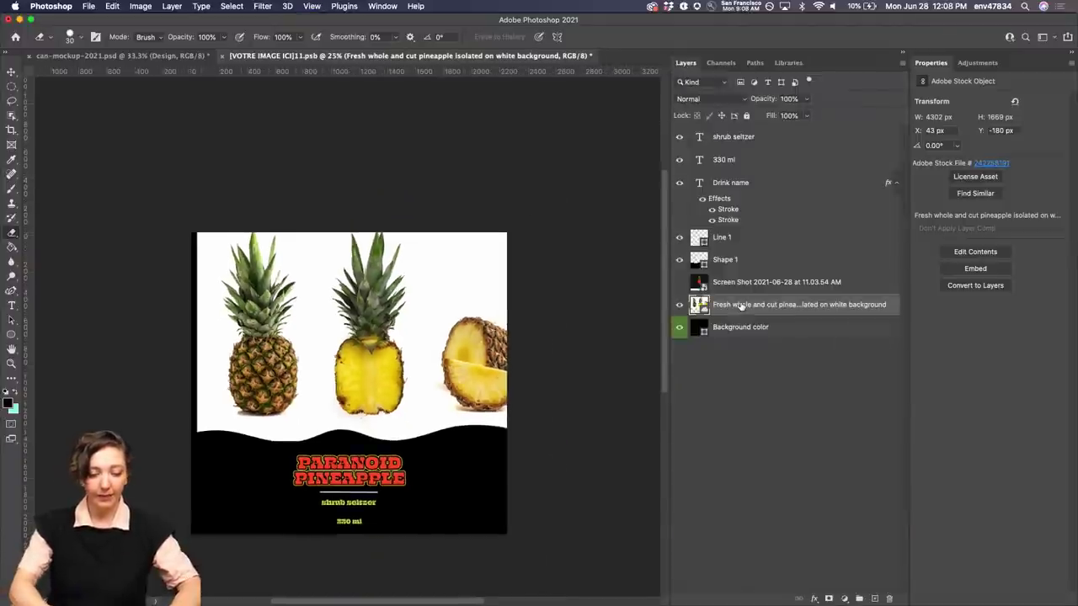
Step: Shrink the pineapple photo, move it left and up, commit, and zoom to 50%
click(11, 72)
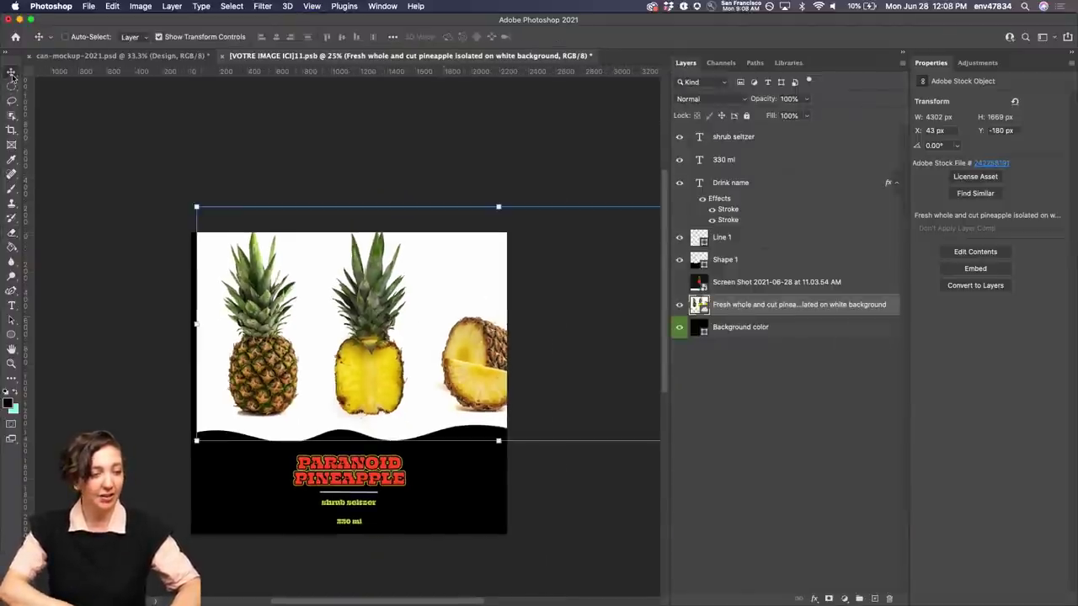
drag(503, 202, 500, 250)
drag(462, 319, 430, 306)
key(Return)
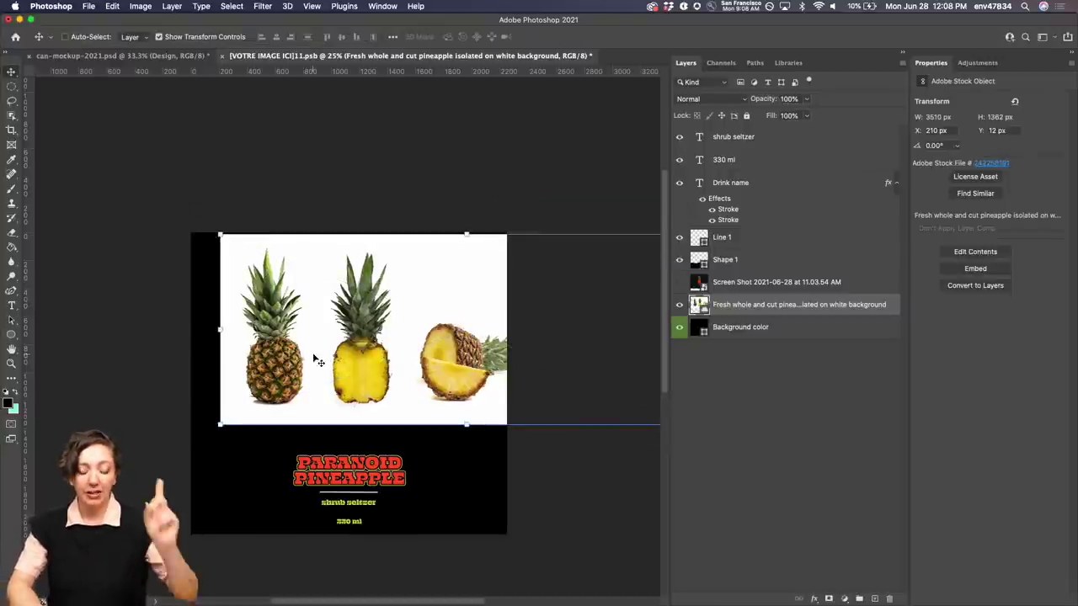
key(super+plus)
key(super+plus)
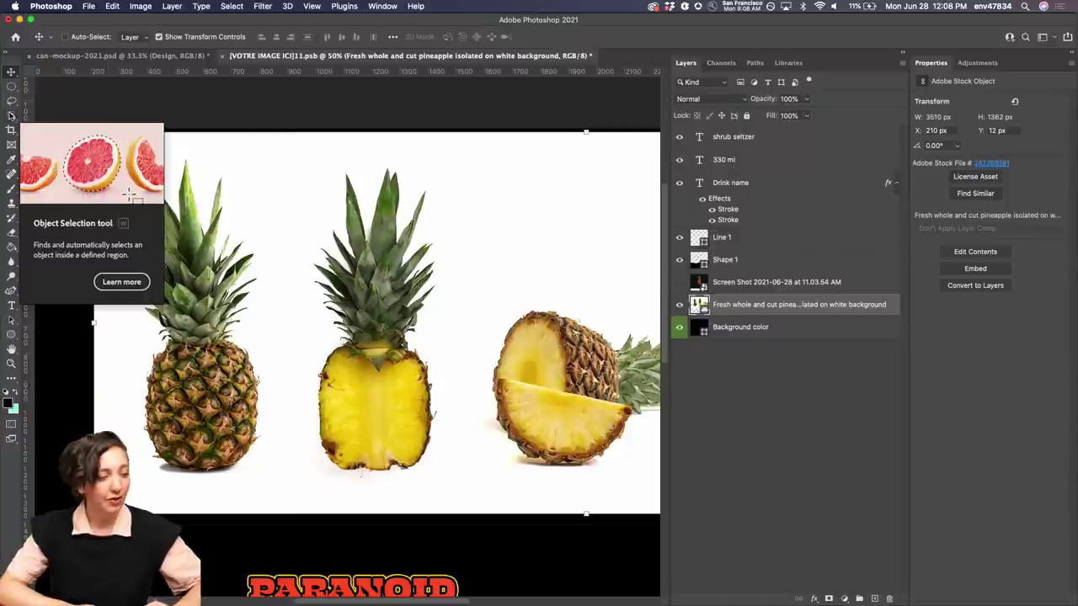
Step: Select the halved middle pineapple and its crown with the Object Selection tool, checking the edge up close
click(11, 115)
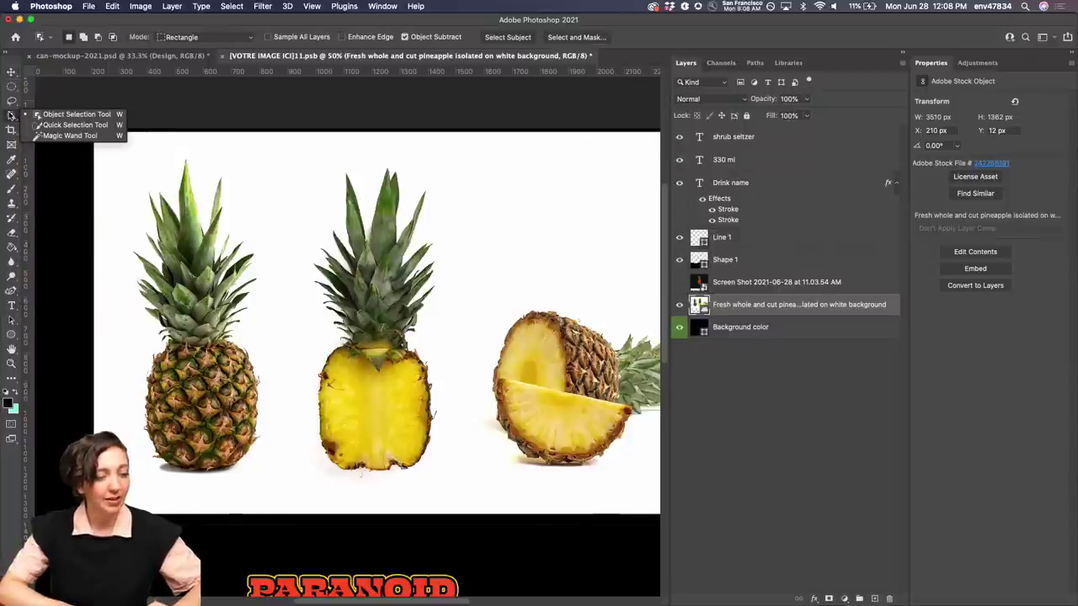
click(67, 115)
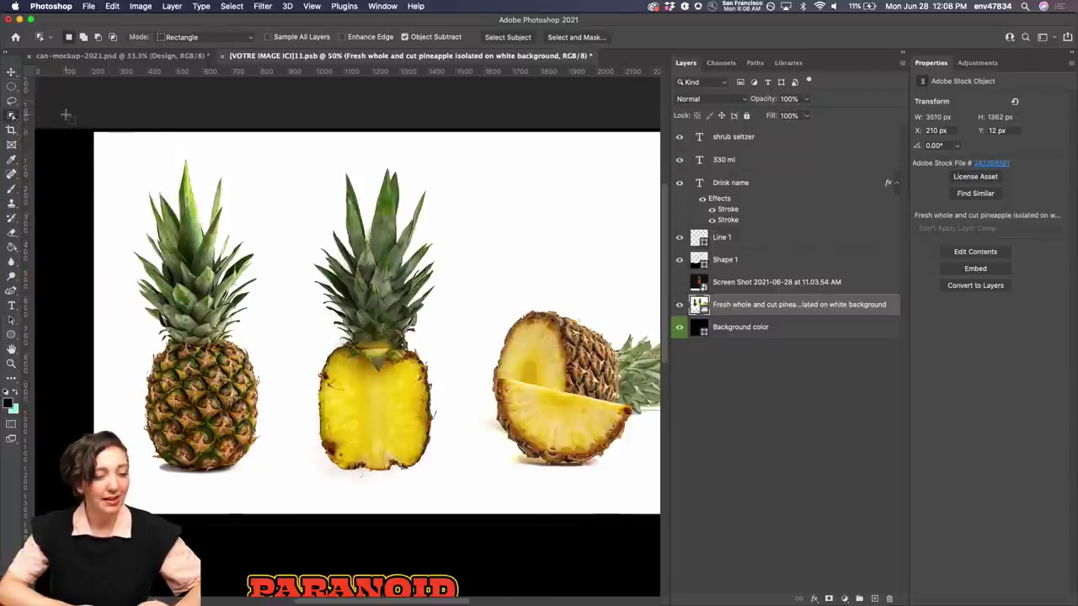
drag(294, 165, 453, 493)
key(super+1)
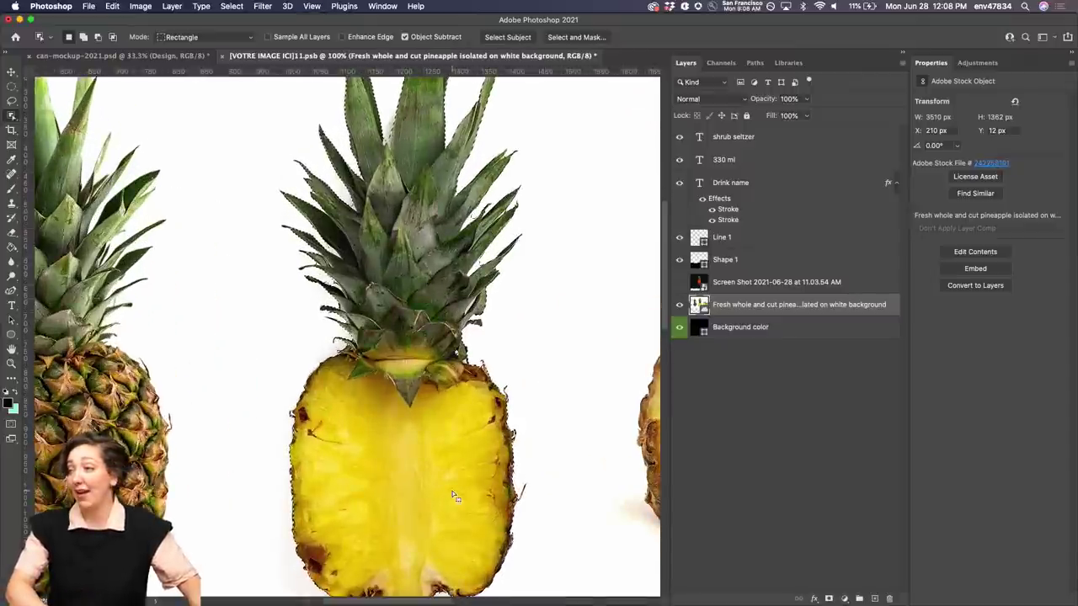
key(super+equal)
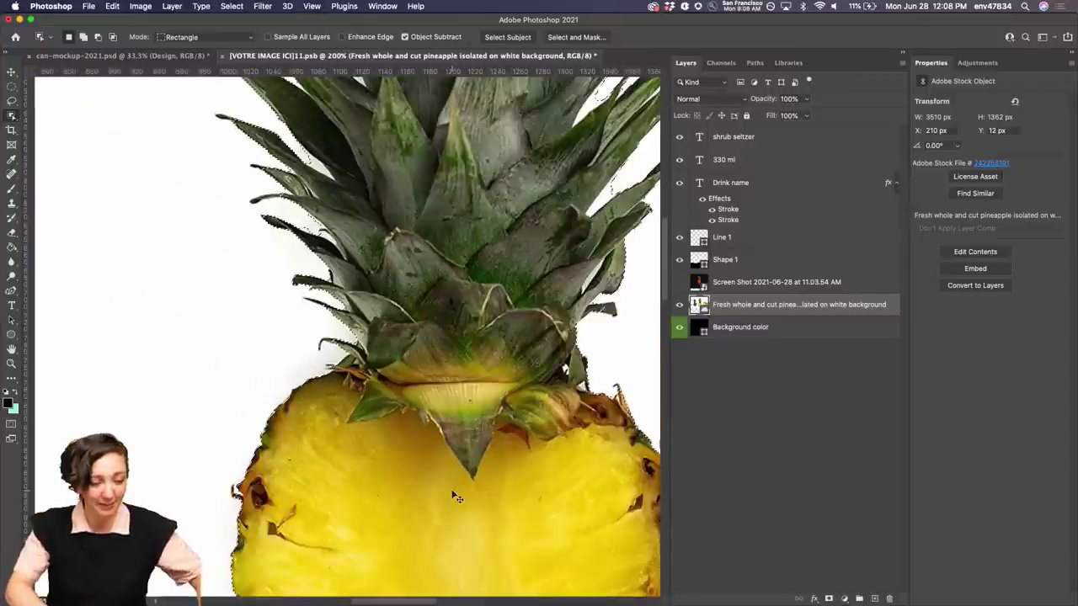
key(super+equal)
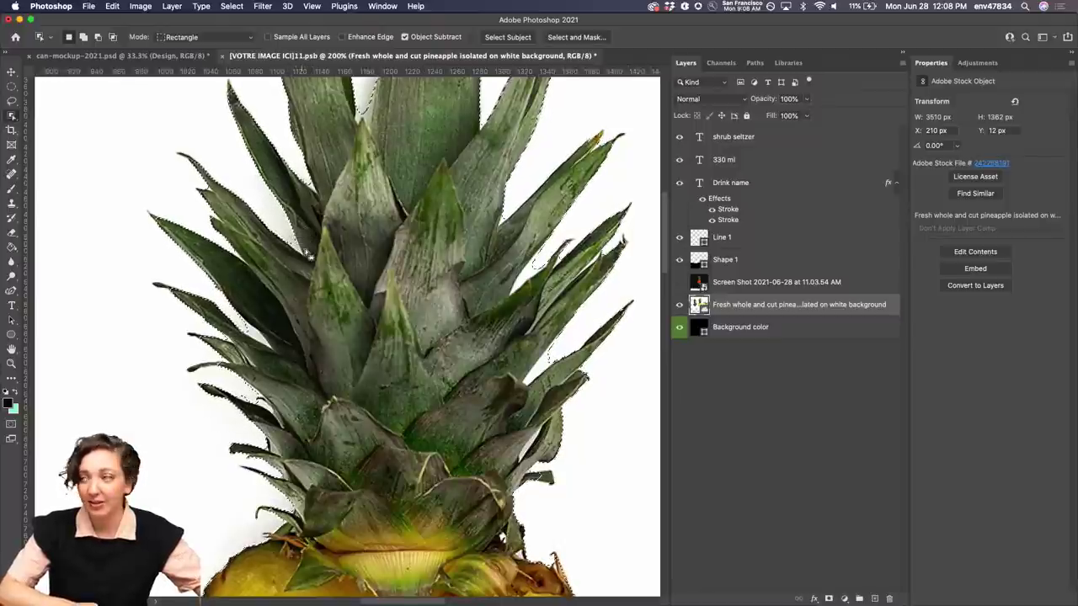
key(super+minus)
key(super+minus)
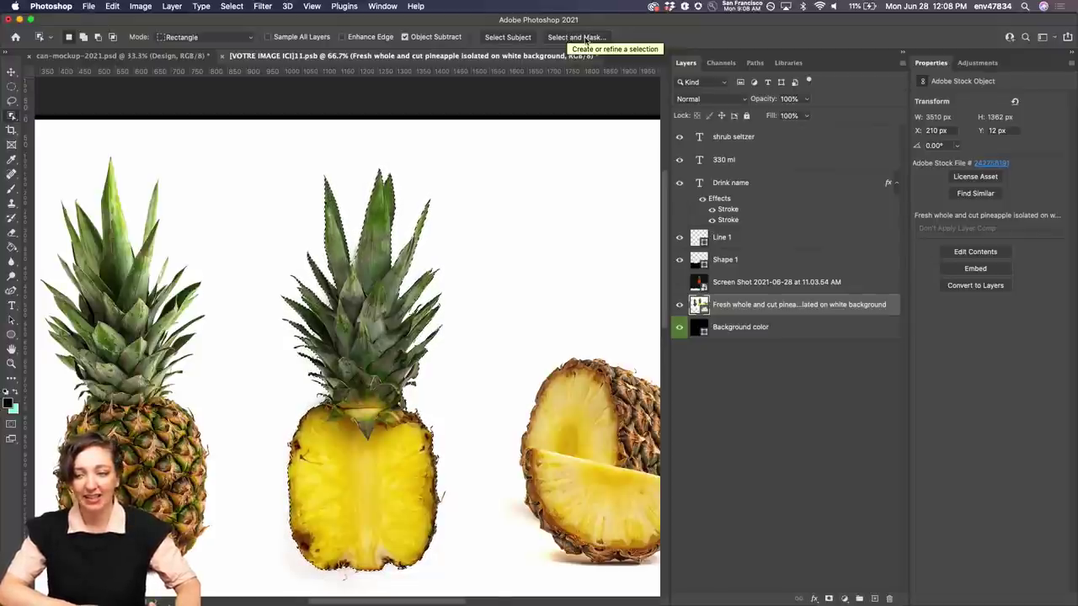
Step: Open Select and Mask and zoom in on the middle pineapple's crown
click(587, 37)
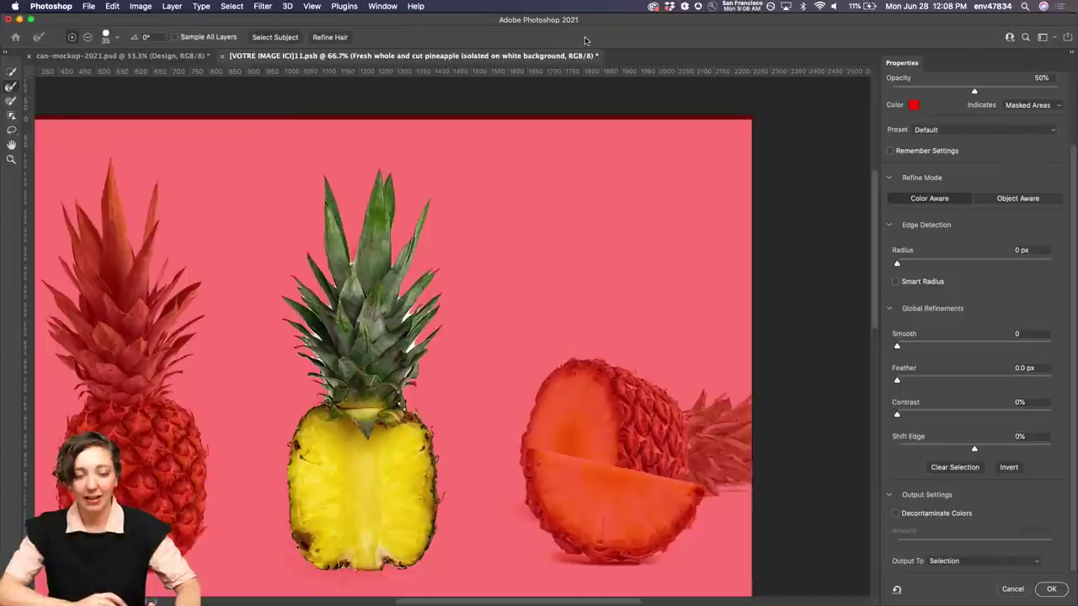
key(super+equal)
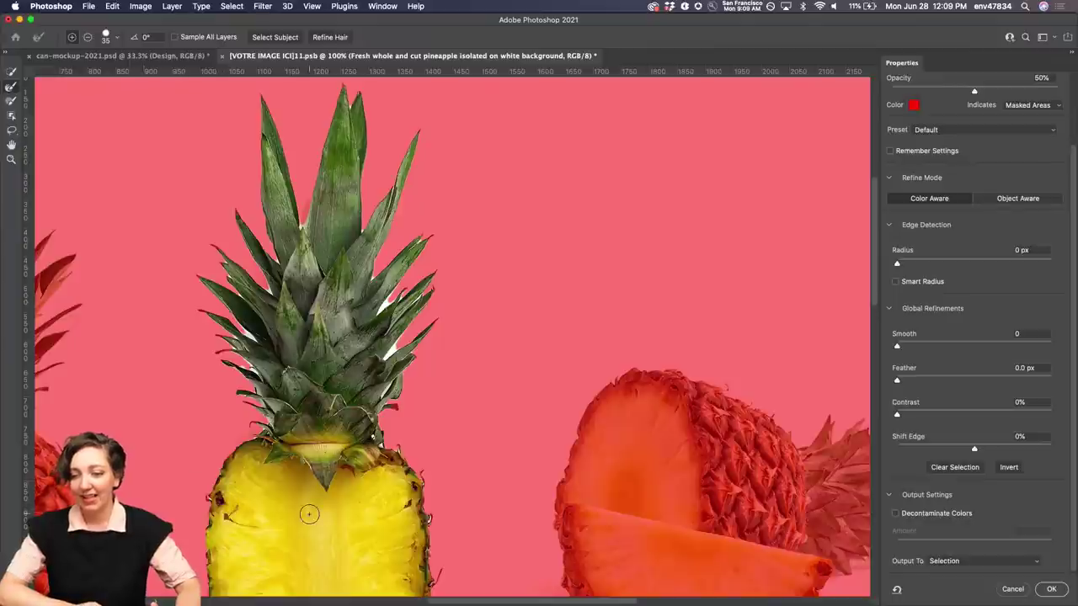
scroll(309, 394, left, 2)
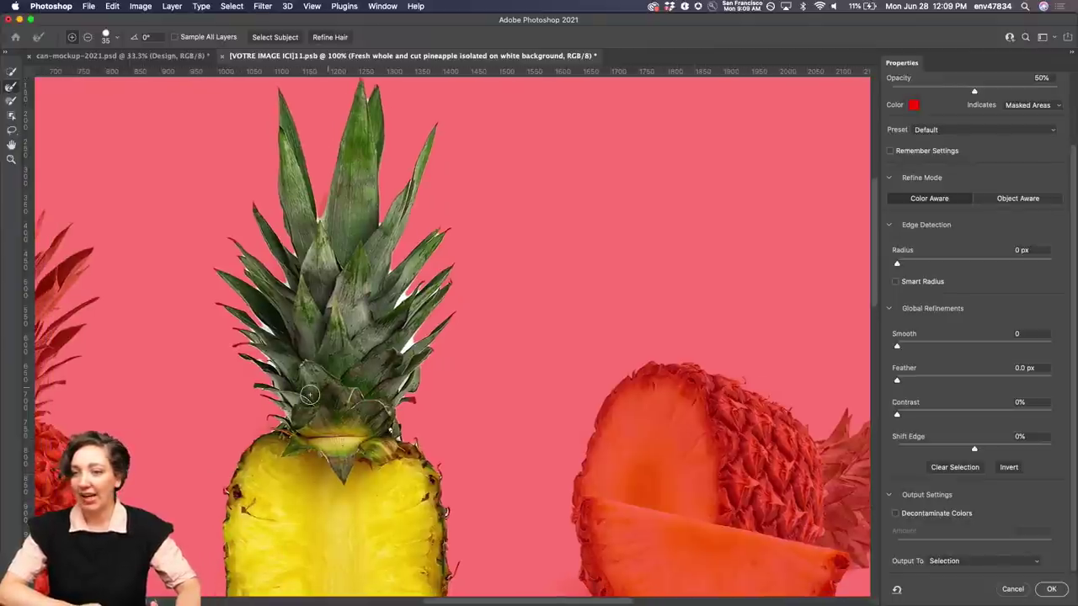
scroll(345, 380, down, 6)
scroll(345, 381, left, 5)
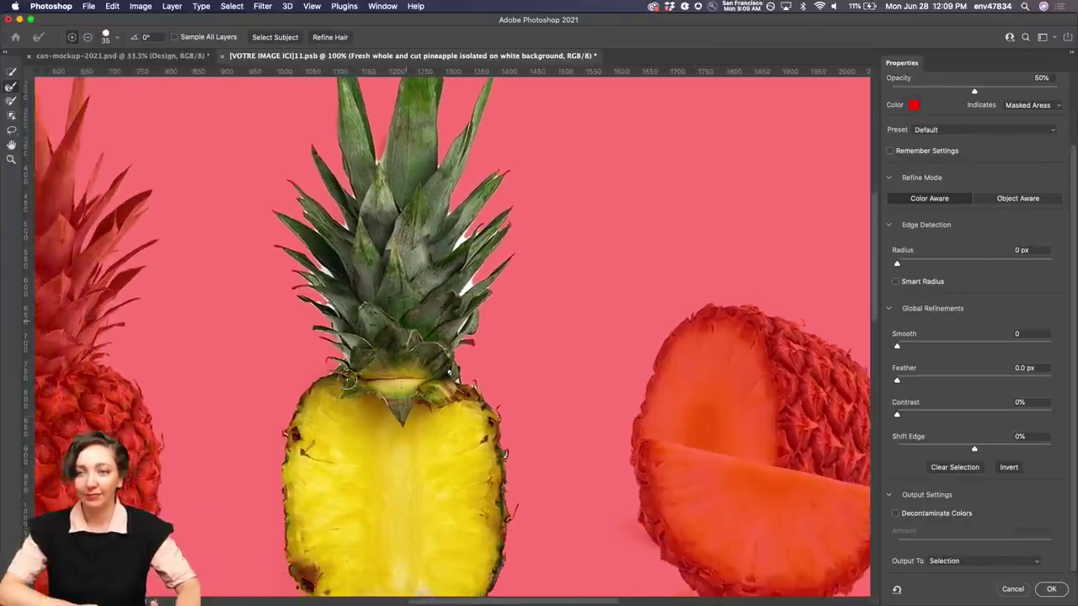
scroll(346, 379, down, 1)
scroll(346, 380, left, 1)
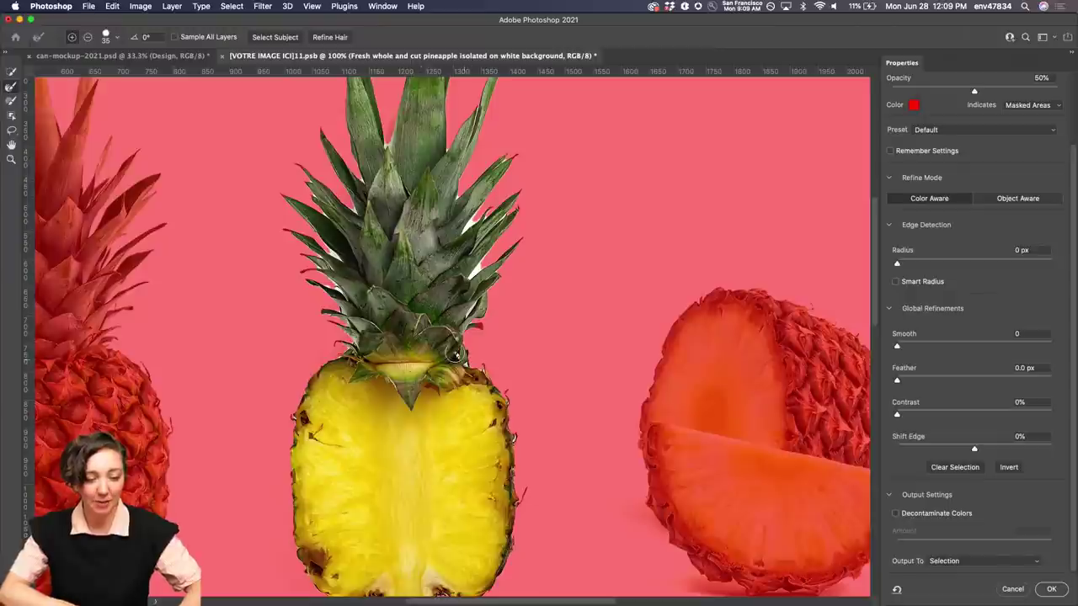
scroll(453, 350, up, 1)
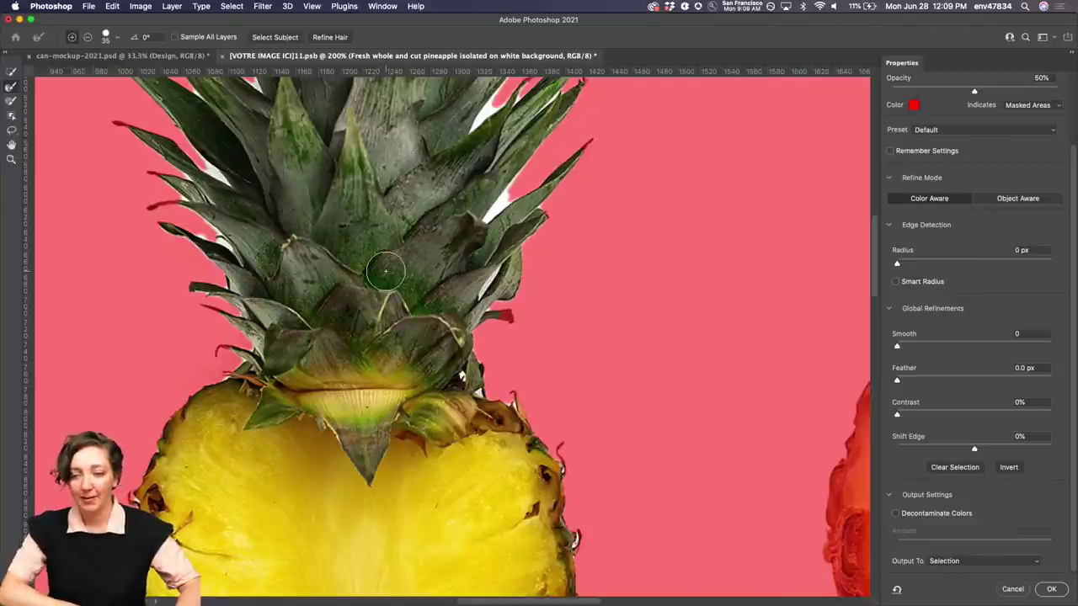
scroll(385, 271, up, 5)
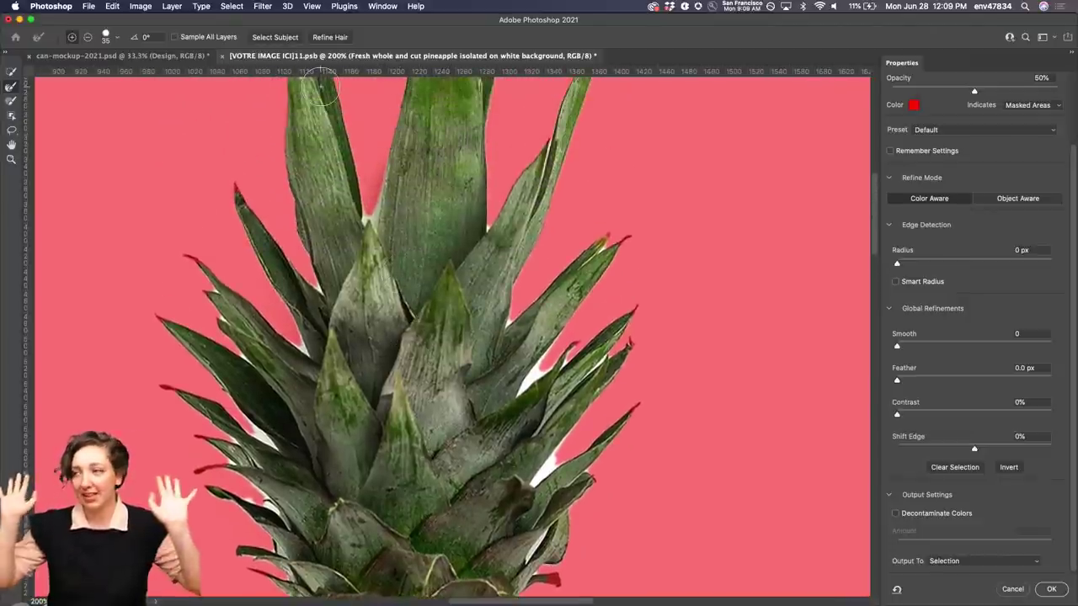
Step: Paint the Refine Edge Brush along the crown's top, right-hand and upper-left leaf edges
click(8, 87)
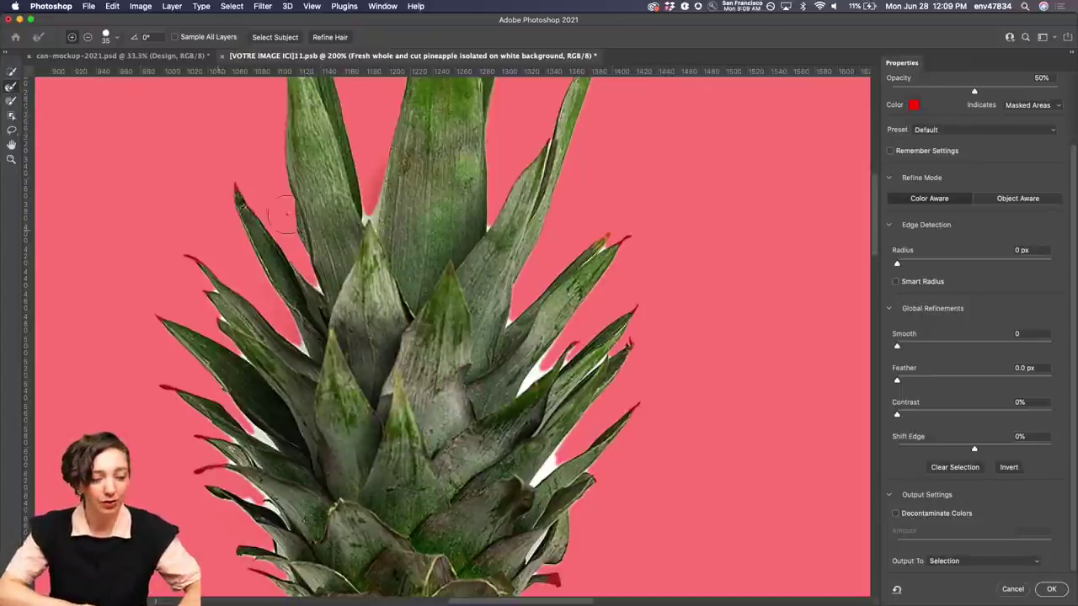
click(368, 206)
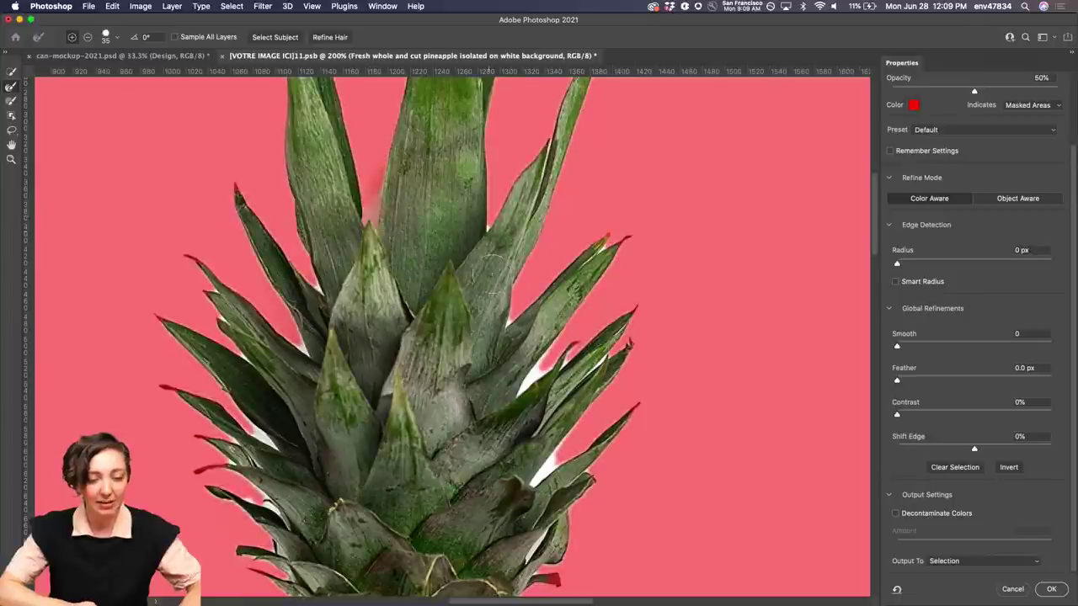
mouse_move(511, 319)
mouse_down()
mouse_move(539, 375)
mouse_move(526, 391)
mouse_move(579, 341)
mouse_move(571, 454)
mouse_up()
scroll(555, 450, down, 5)
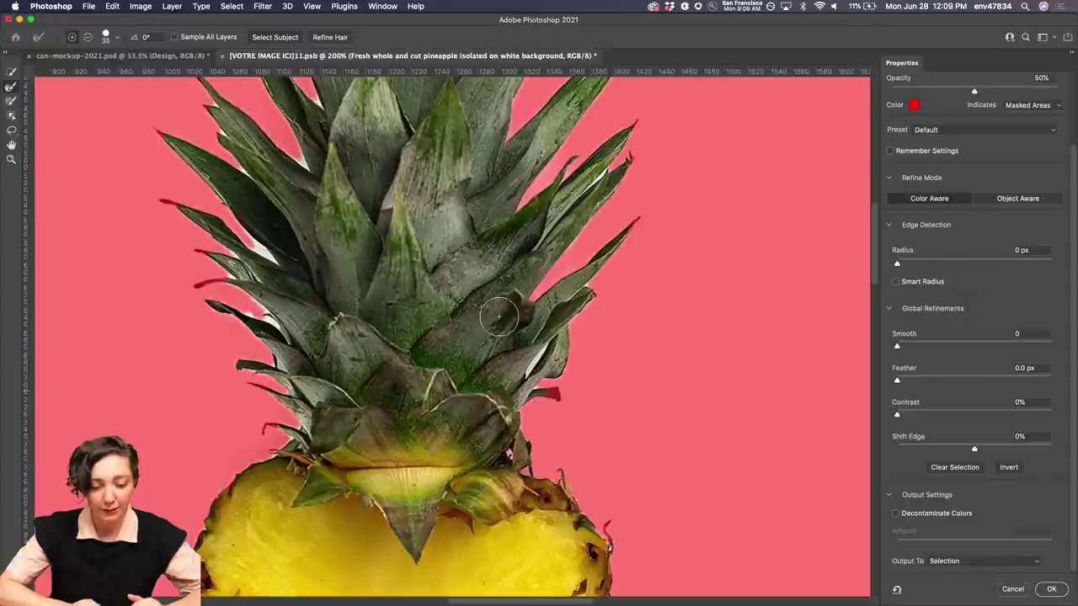
scroll(353, 445, up, 3)
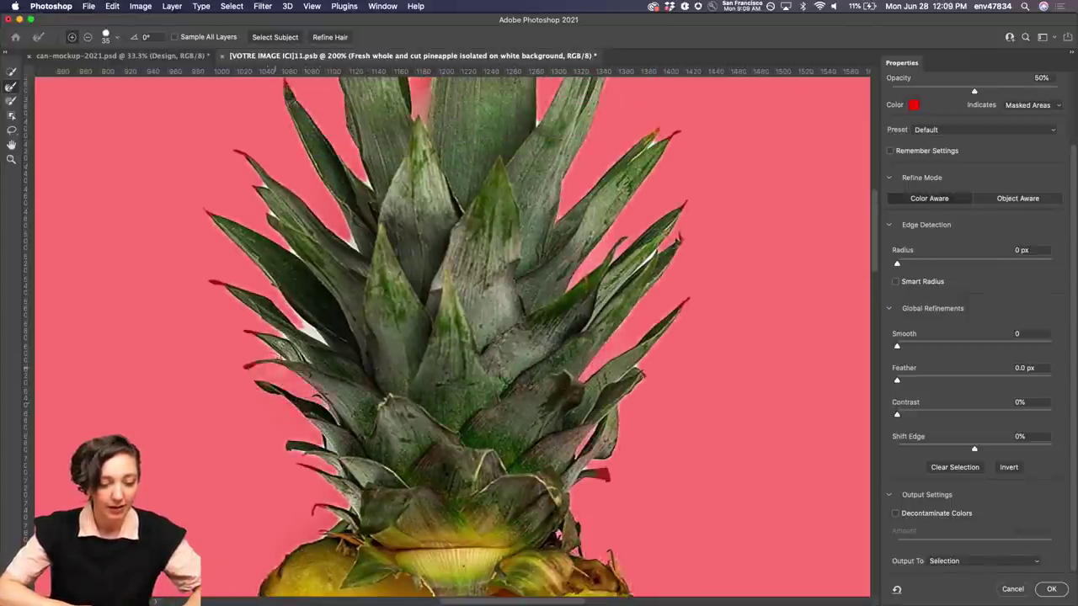
scroll(287, 303, up, 5)
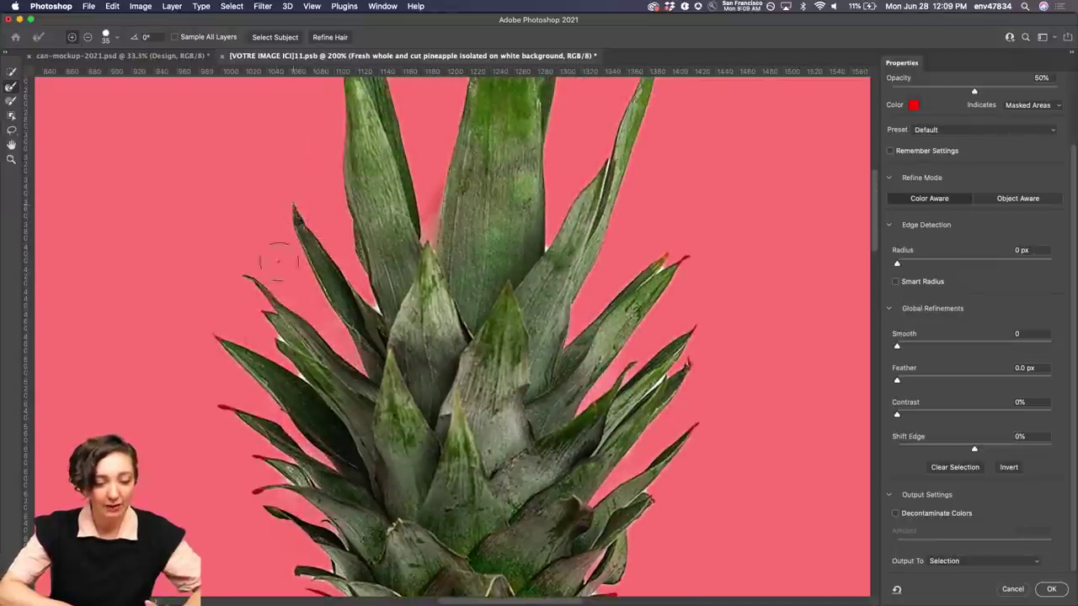
drag(253, 290, 197, 308)
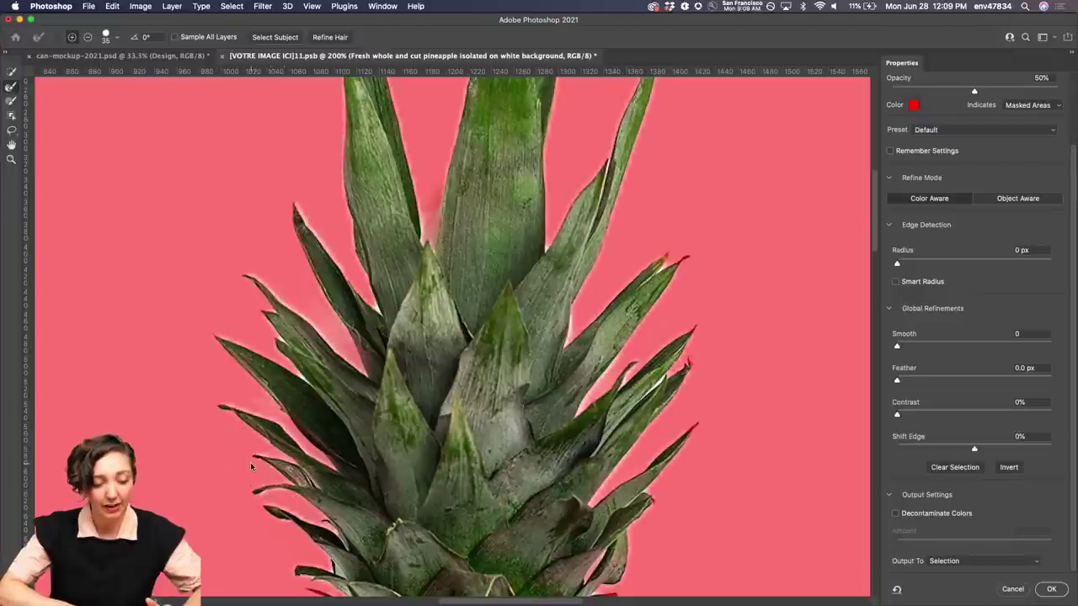
scroll(250, 462, up, 5)
scroll(250, 462, down, 12)
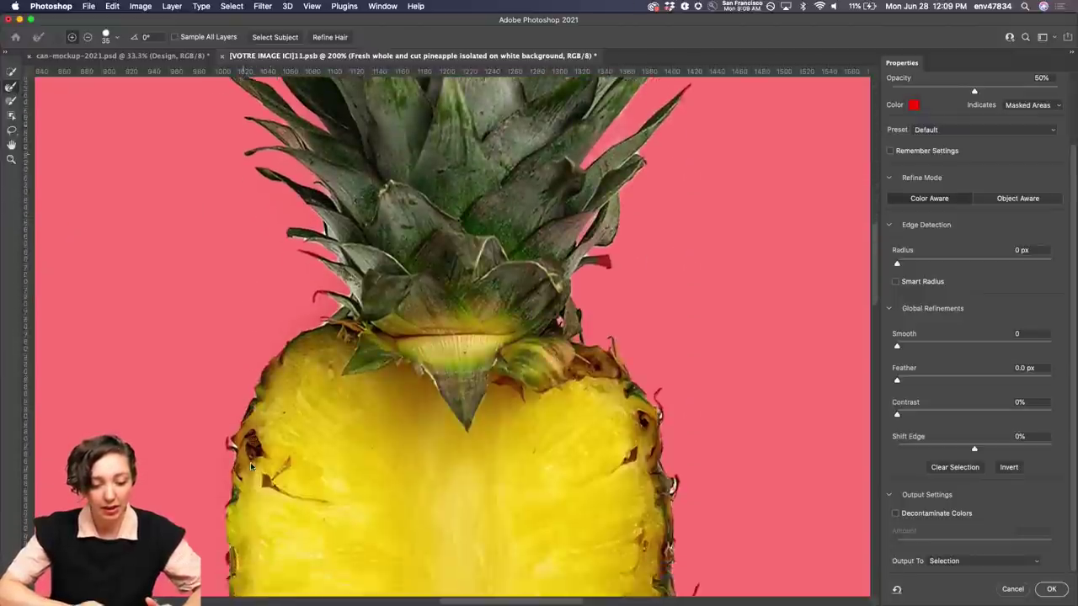
scroll(250, 462, down, 5)
key(super+equal)
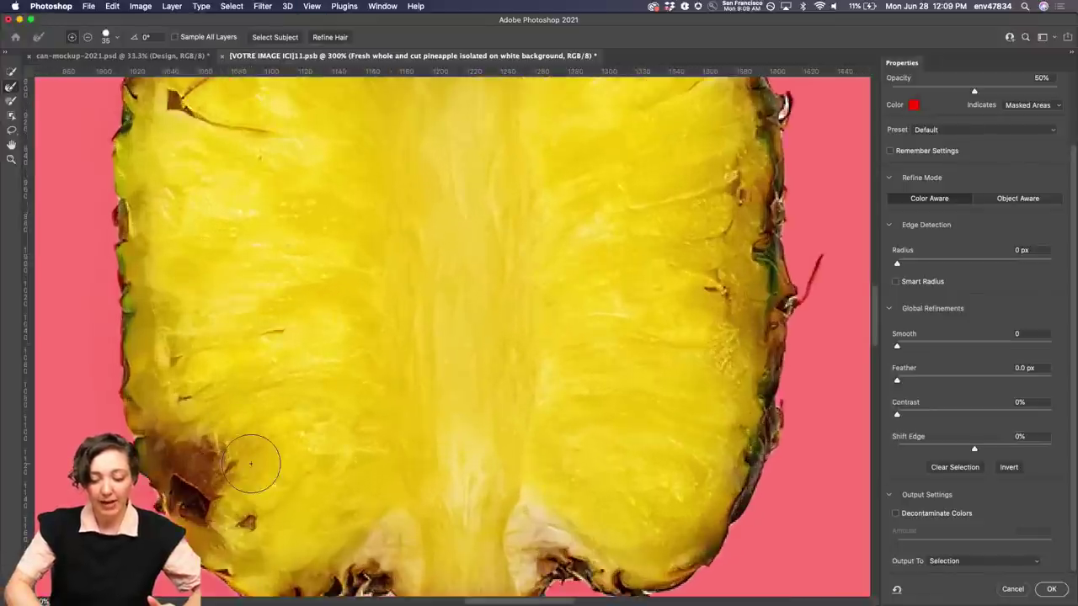
key(super+minus)
key(super+minus)
key(super+minus)
scroll(301, 320, up, 5)
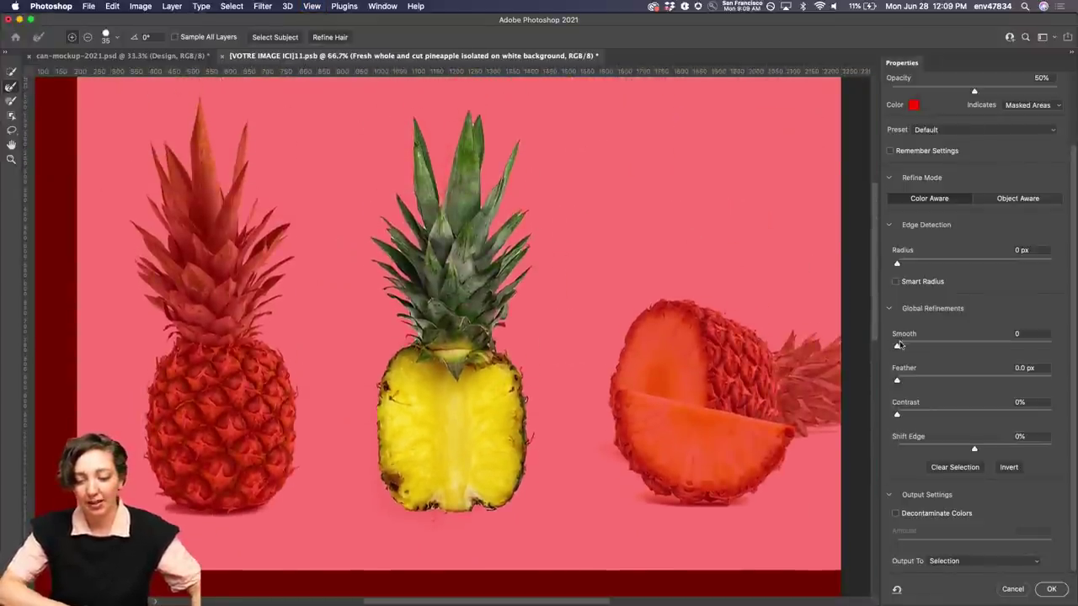
Step: Set Smooth to 17 and Contrast to 12%, output to a layer mask, and apply
drag(898, 346, 920, 352)
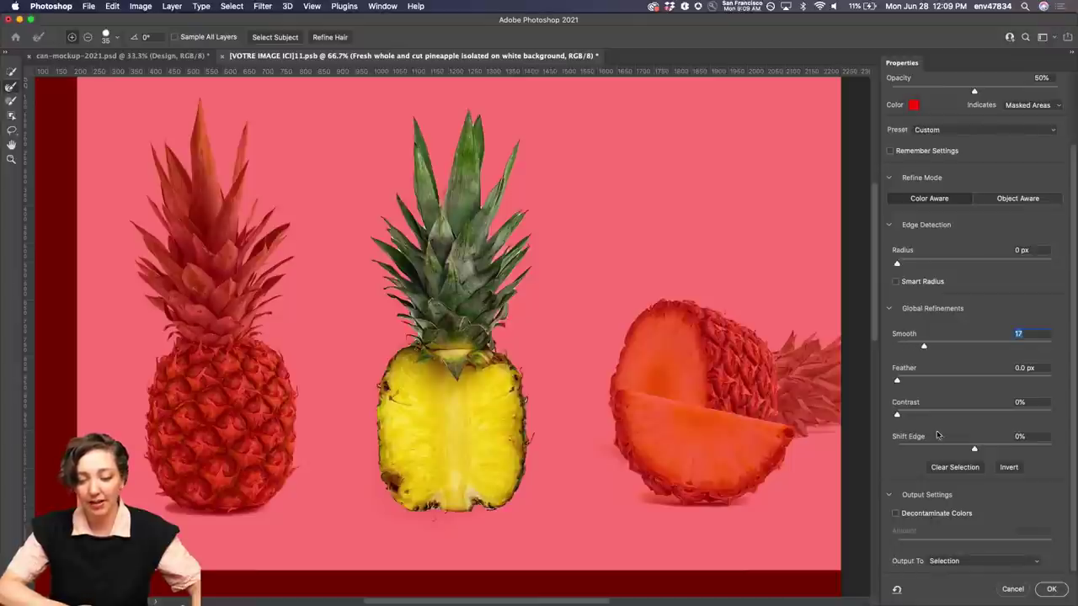
drag(908, 416, 915, 417)
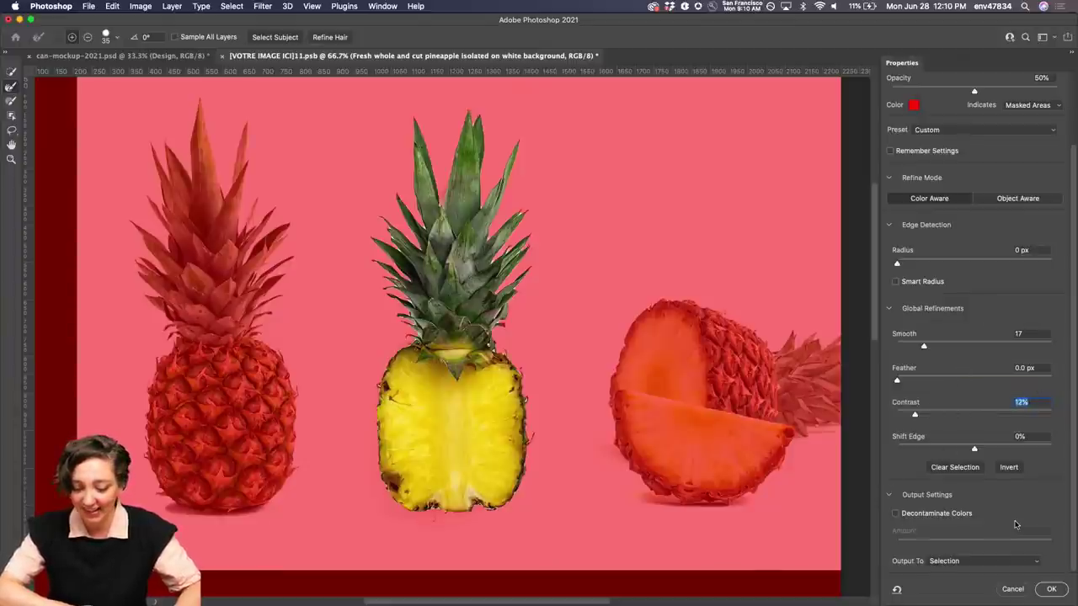
click(989, 564)
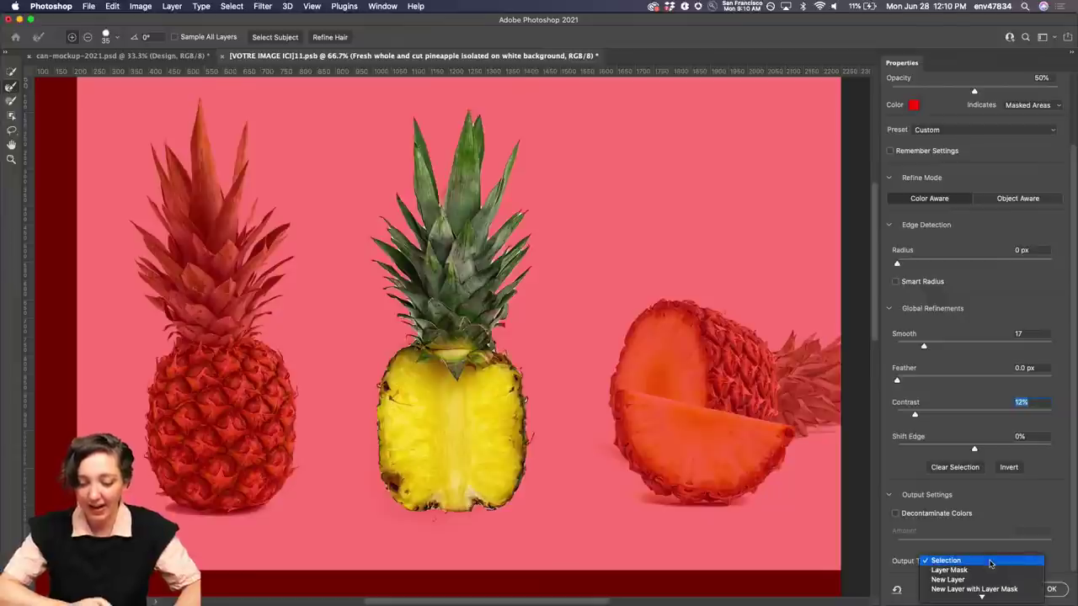
click(976, 571)
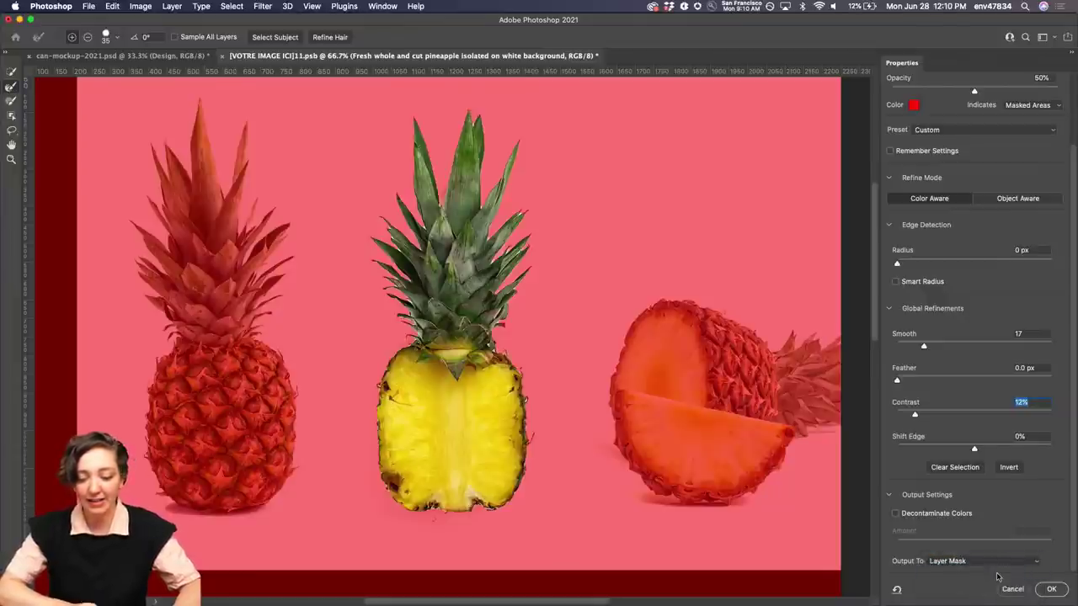
click(1050, 592)
key(super+minus)
key(super+minus)
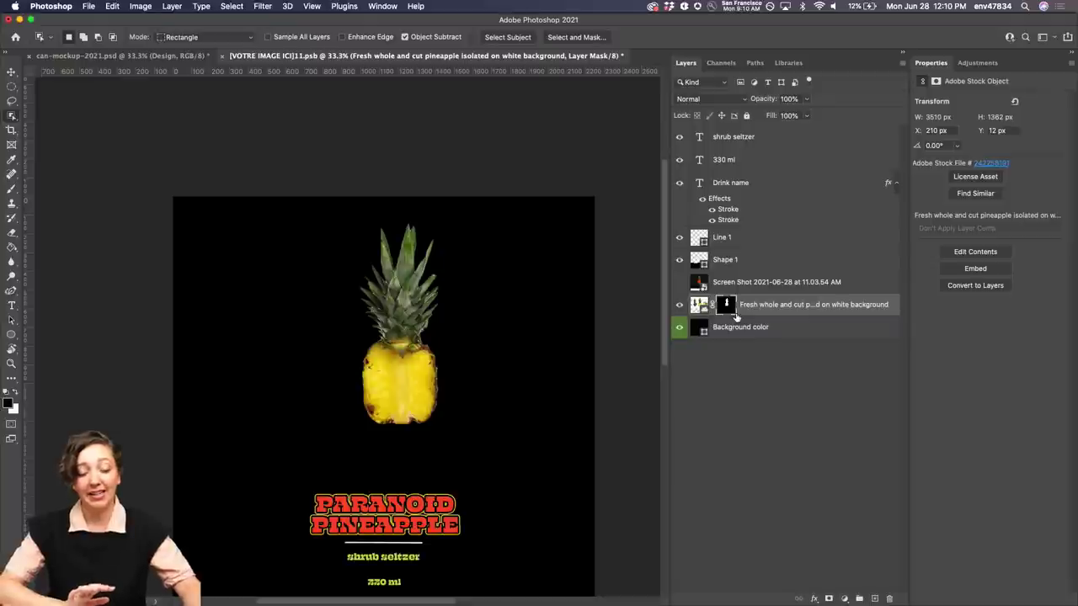
Step: Toggle the pineapple's mask off and back on, then rasterize the pineapple layer
right_click(727, 306)
click(733, 306)
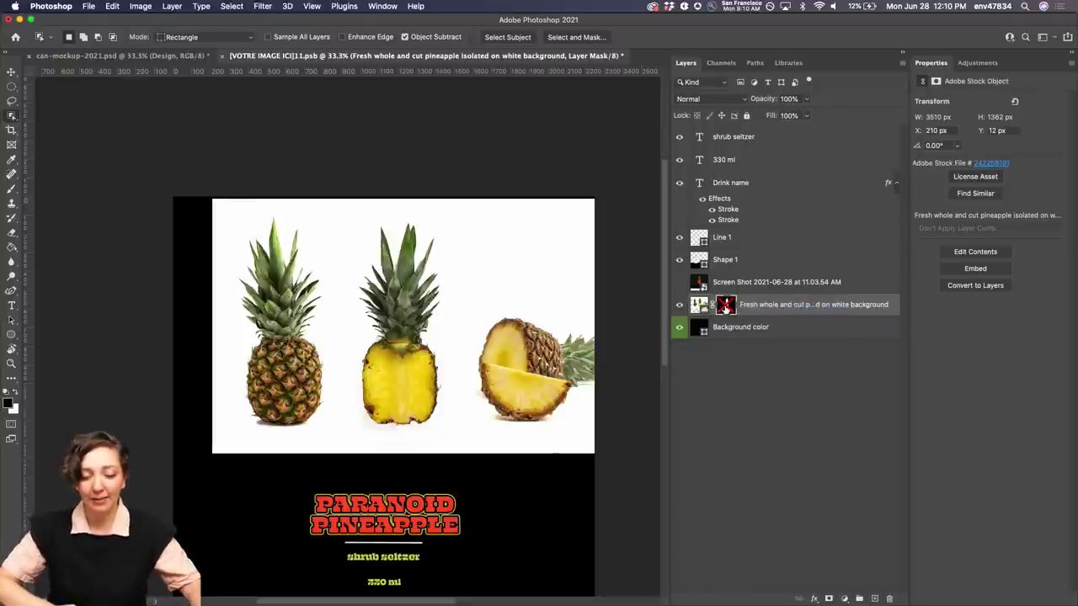
right_click(727, 307)
click(744, 311)
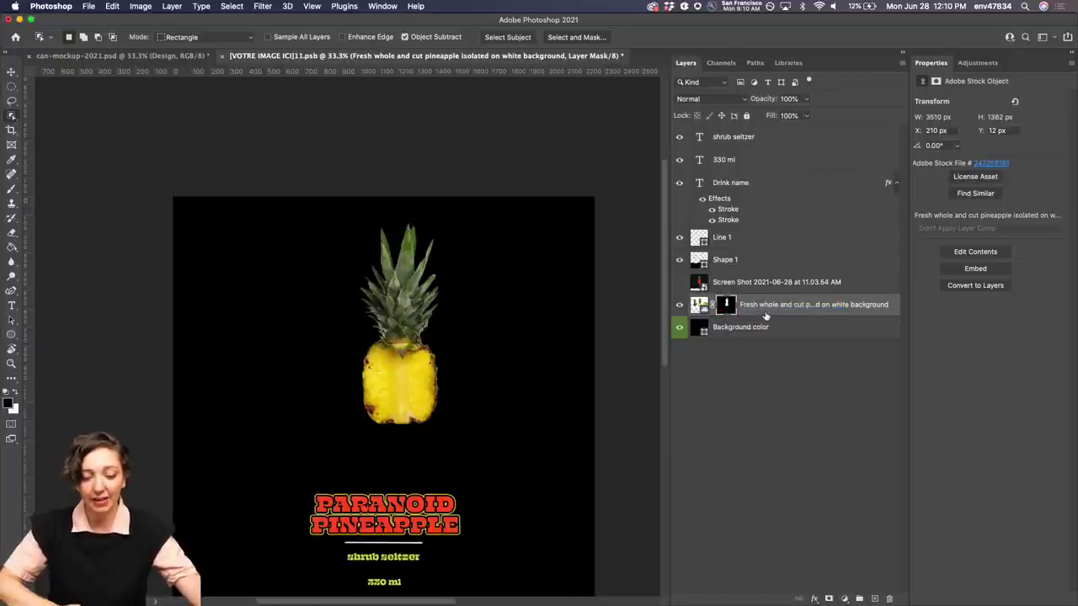
right_click(771, 310)
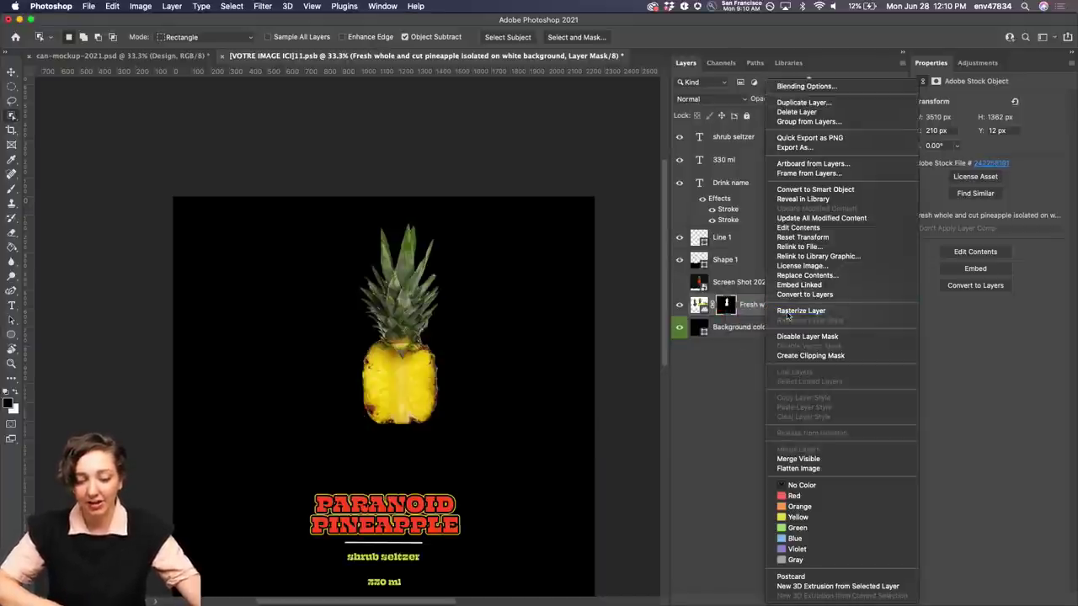
click(787, 311)
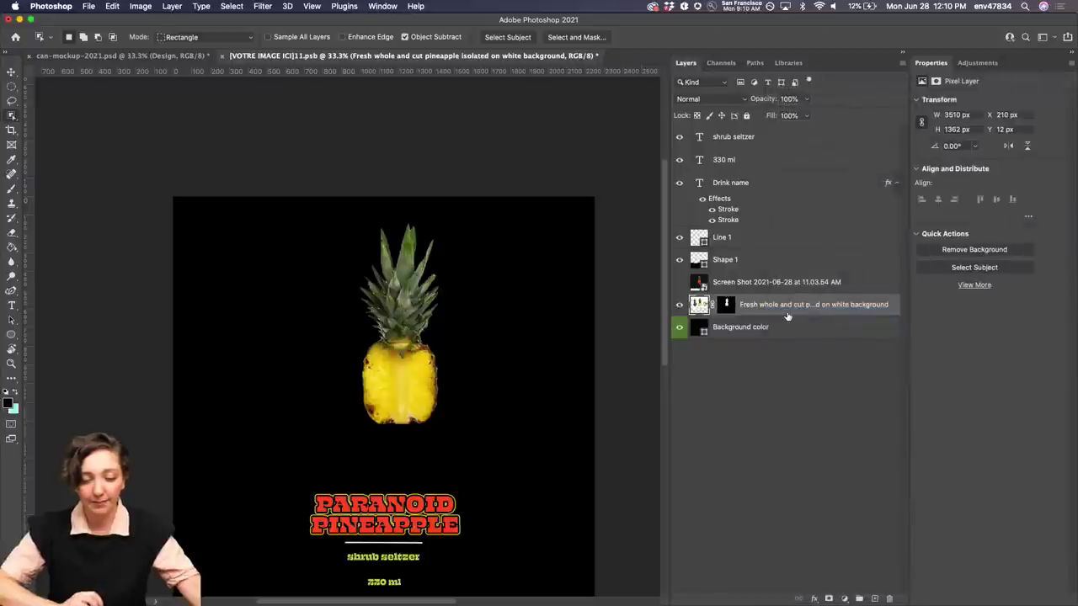
Step: Permanently apply the layer mask to the pineapple layer
click(727, 306)
right_click(727, 306)
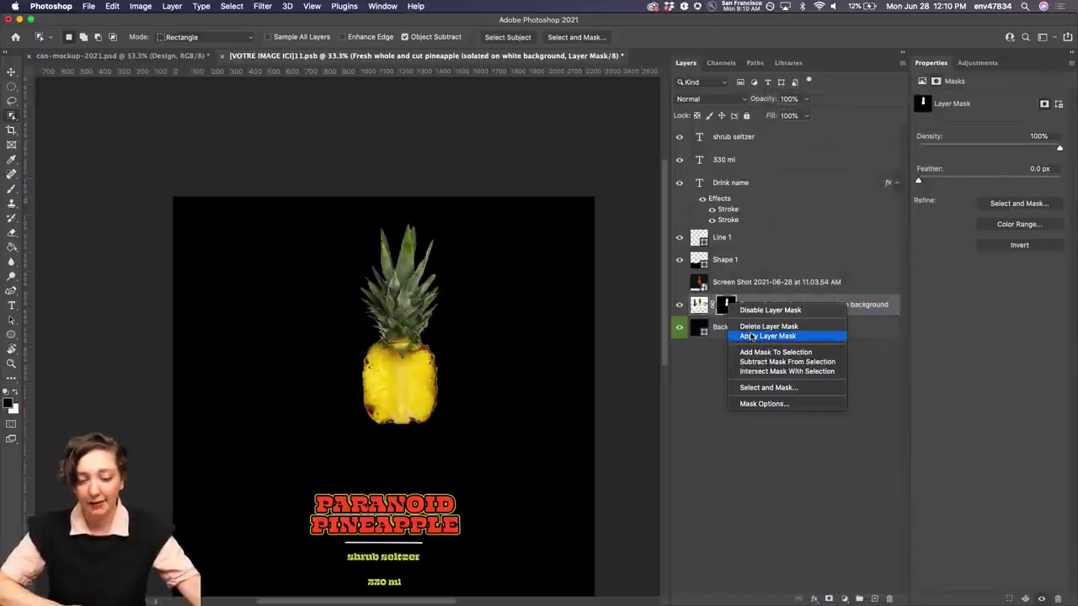
click(748, 336)
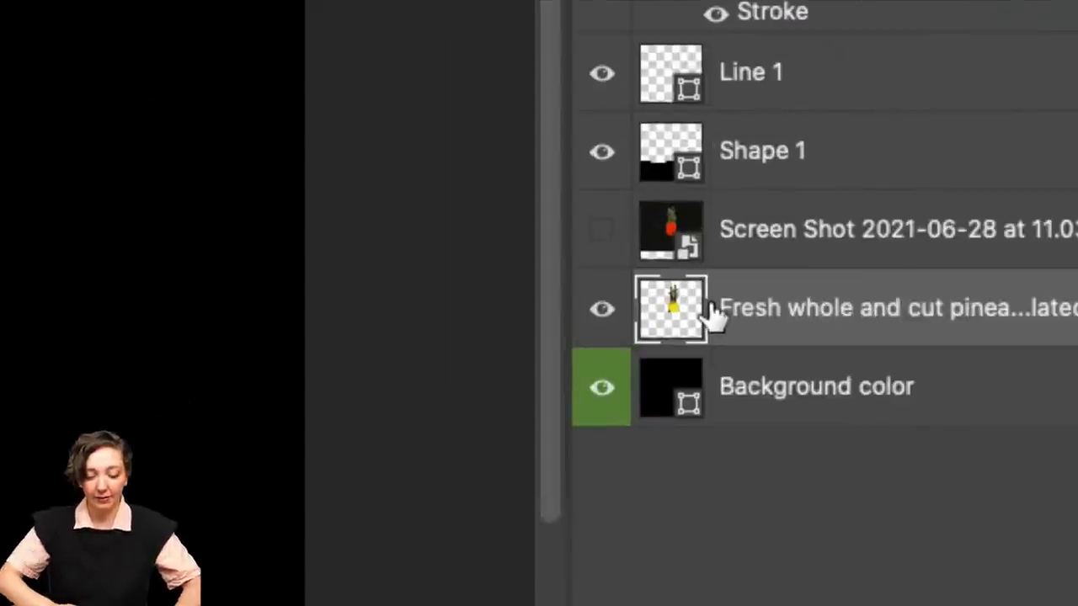
key(super+alt+m)
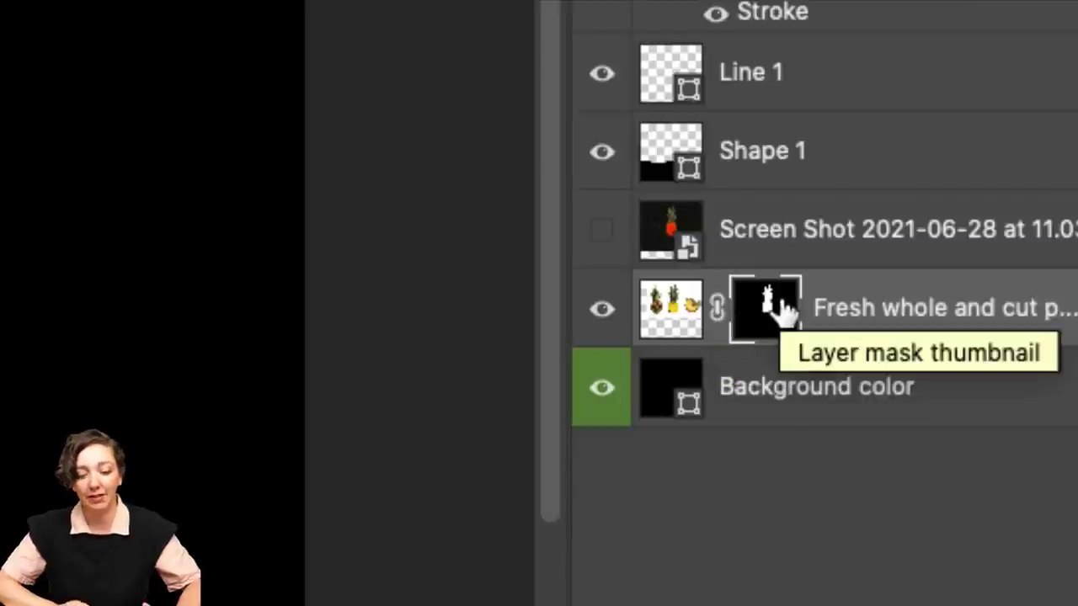
right_click(768, 324)
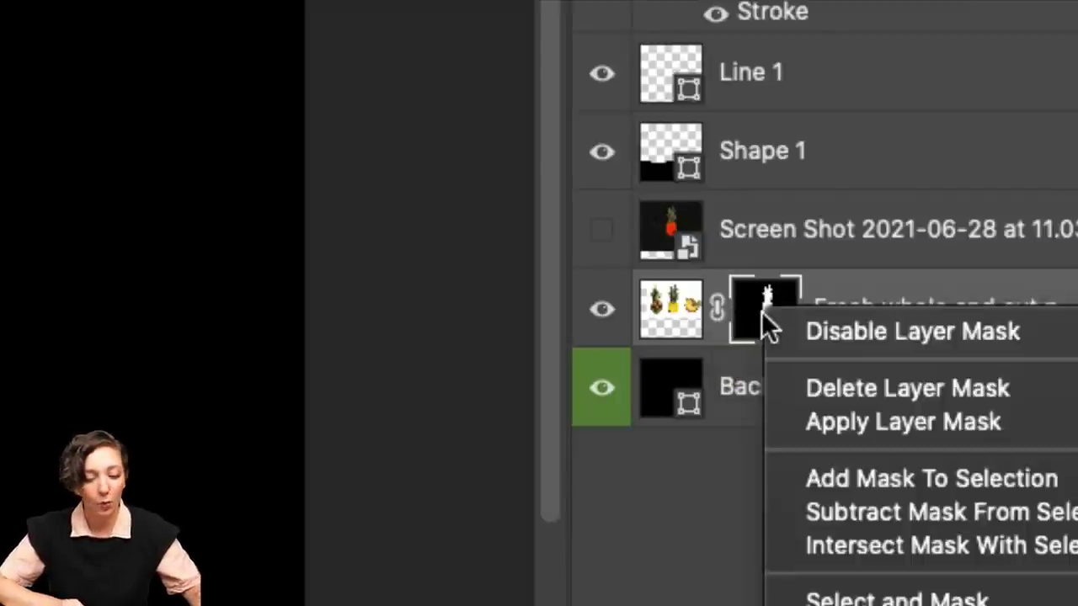
click(815, 420)
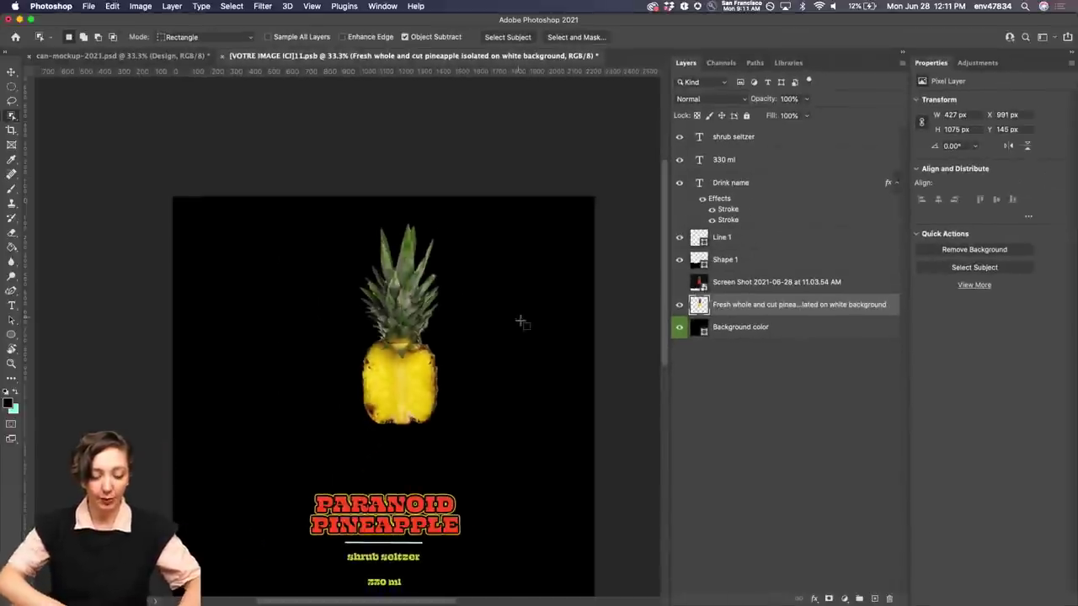
Step: Nudge the pineapple down-left, duplicate its layer, and hide the original pineapple layer
key(v)
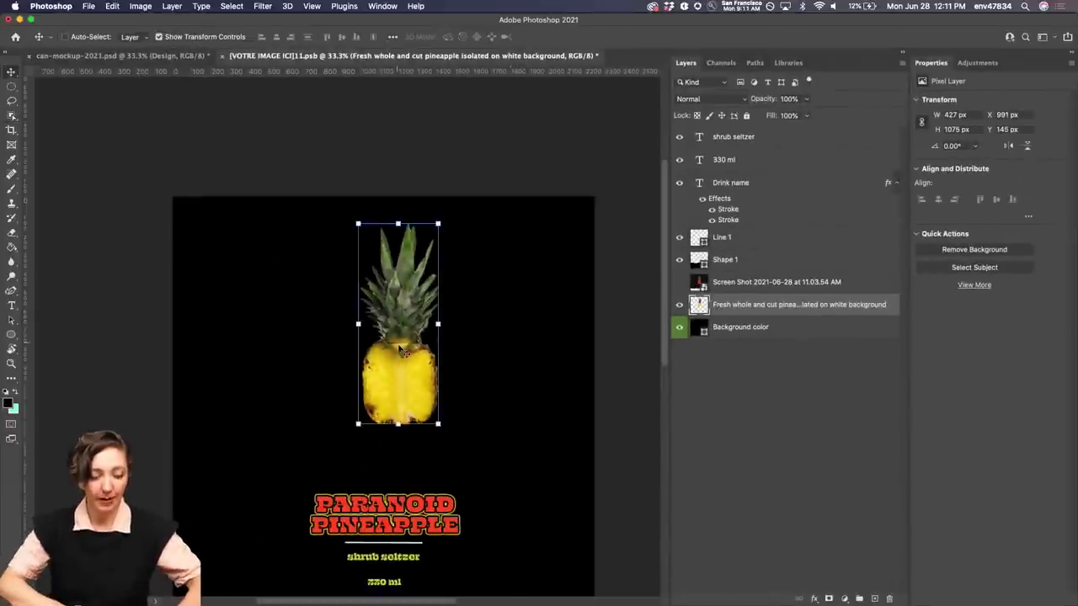
drag(400, 358, 389, 381)
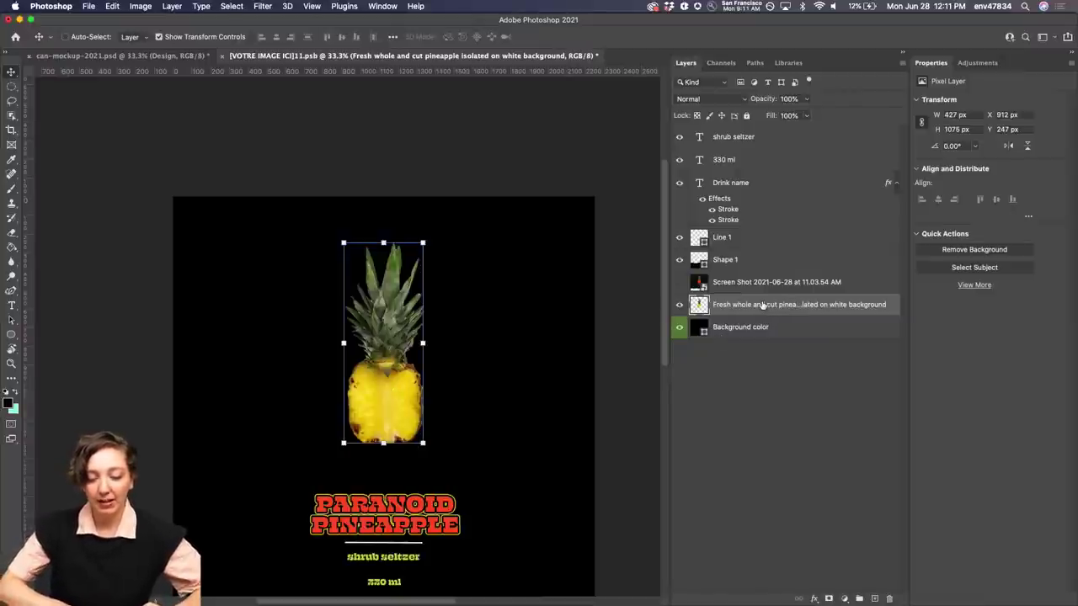
drag(762, 307, 874, 598)
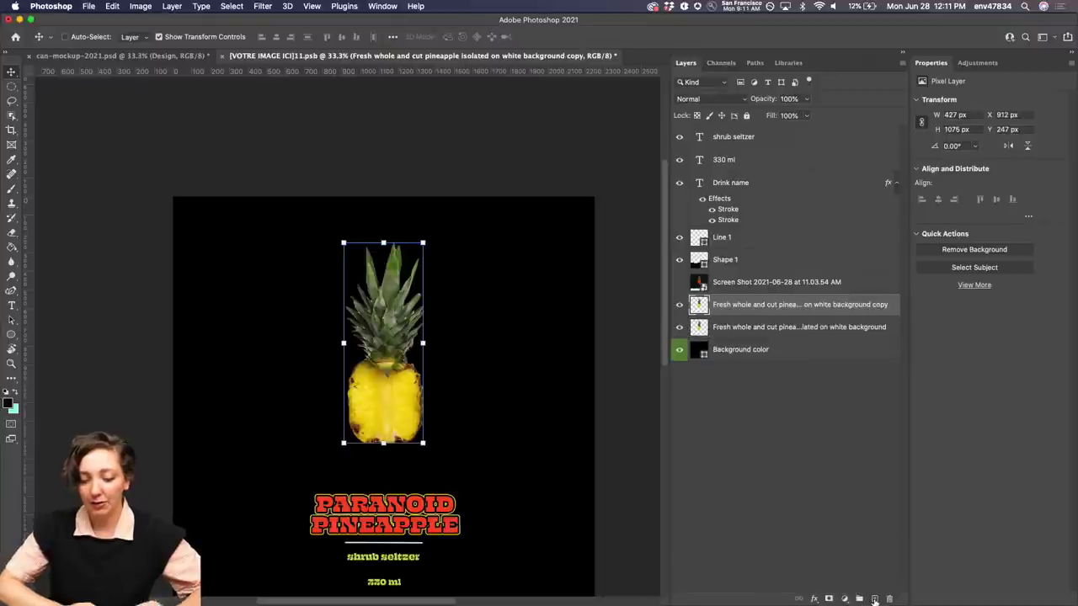
click(679, 327)
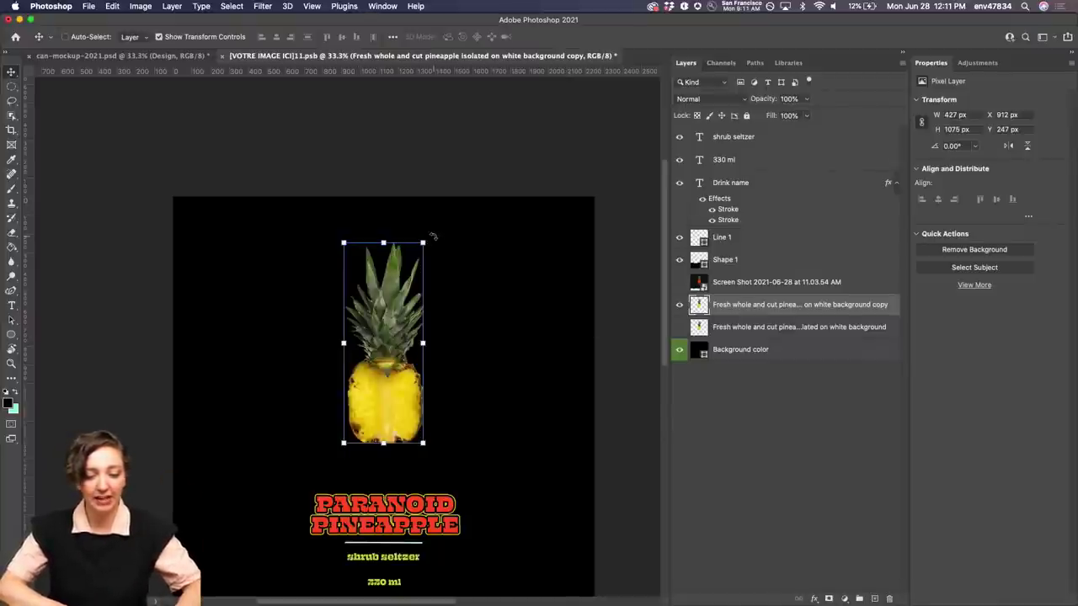
Step: Rotate the pineapple copy -90° so it lies horizontally with its crown pointing left
drag(433, 236, 382, 359)
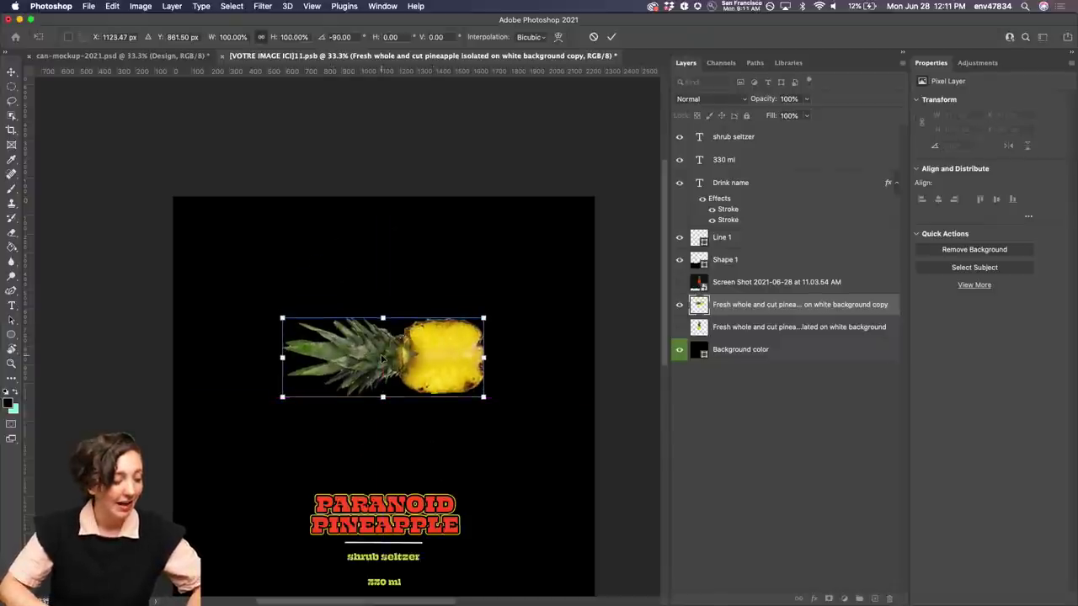
key(Return)
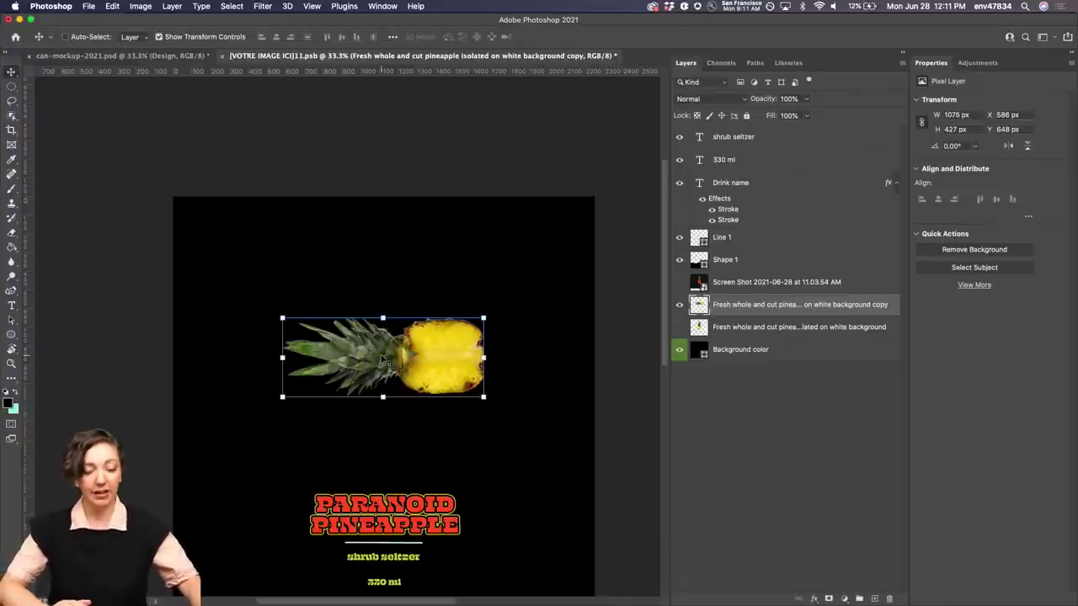
drag(396, 308, 462, 387)
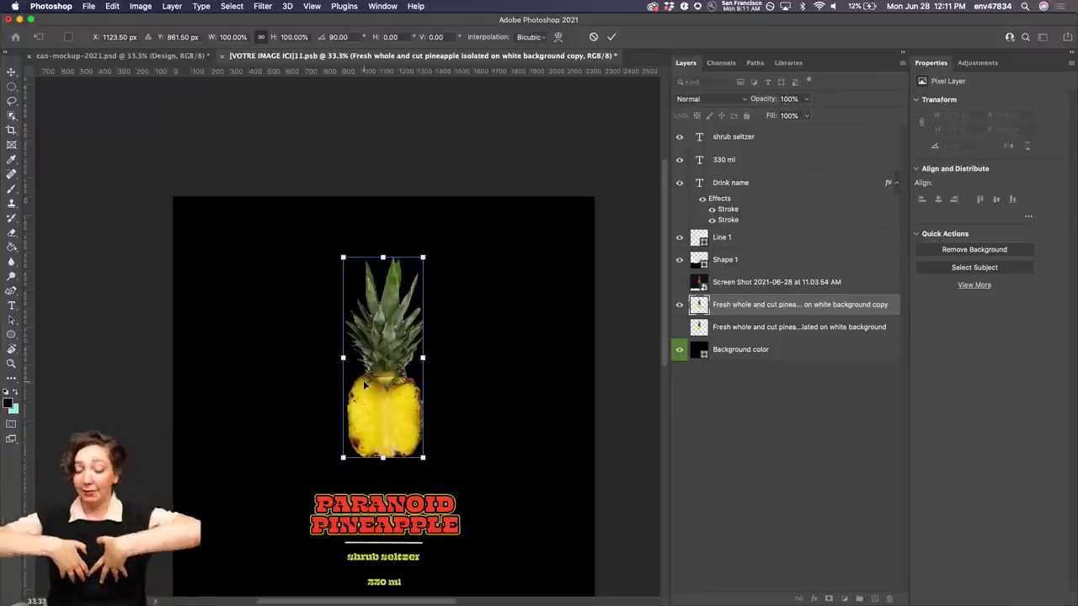
drag(448, 219, 271, 310)
key(Return)
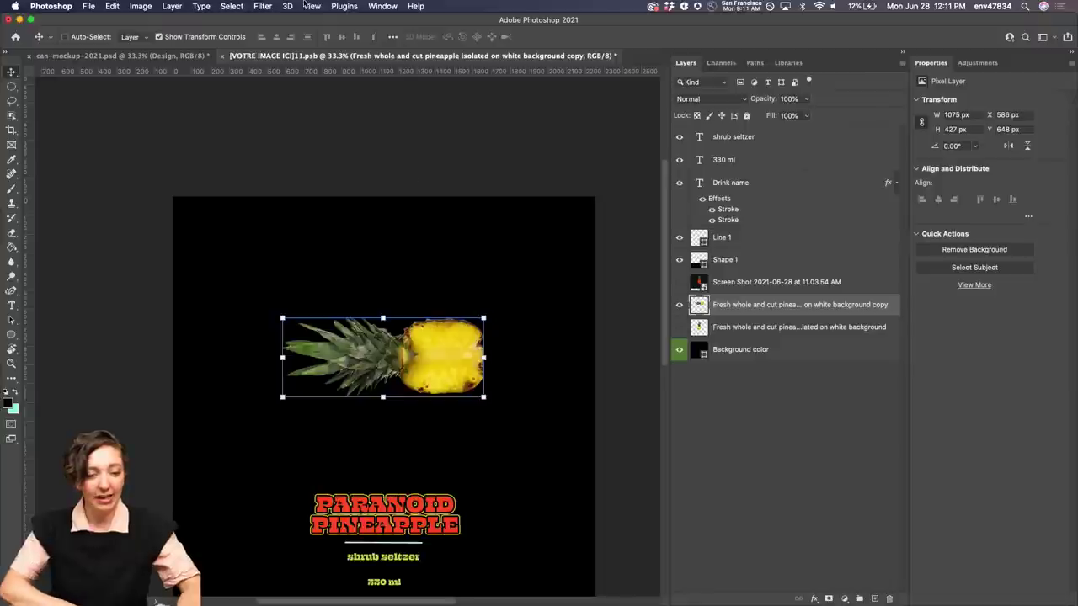
Step: Open Filter > Stylize > Wind and frame the whole pineapple in the preview
click(262, 6)
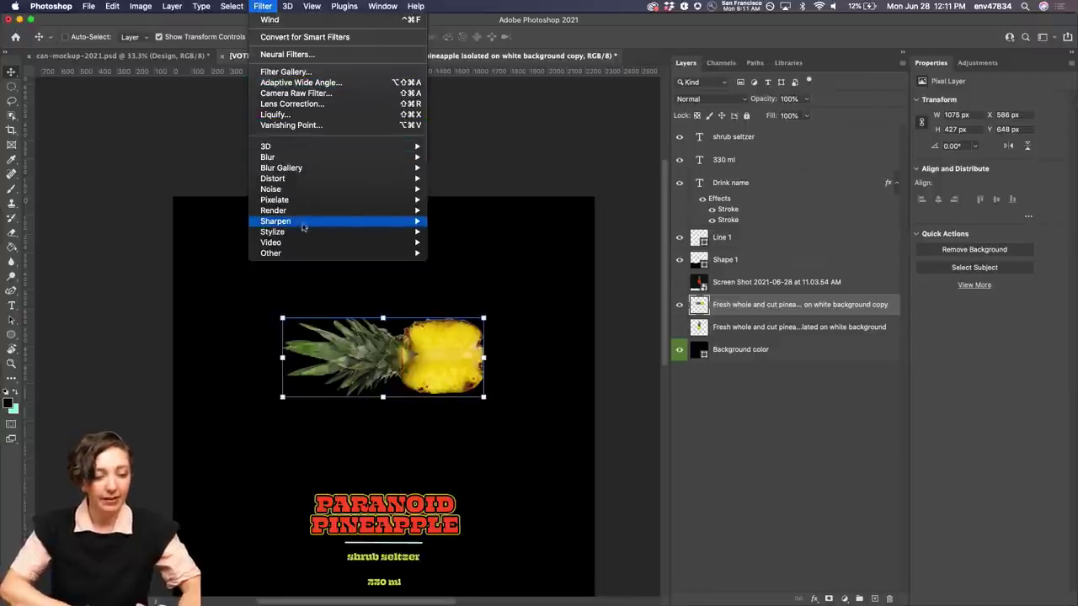
mouse_move(300, 227)
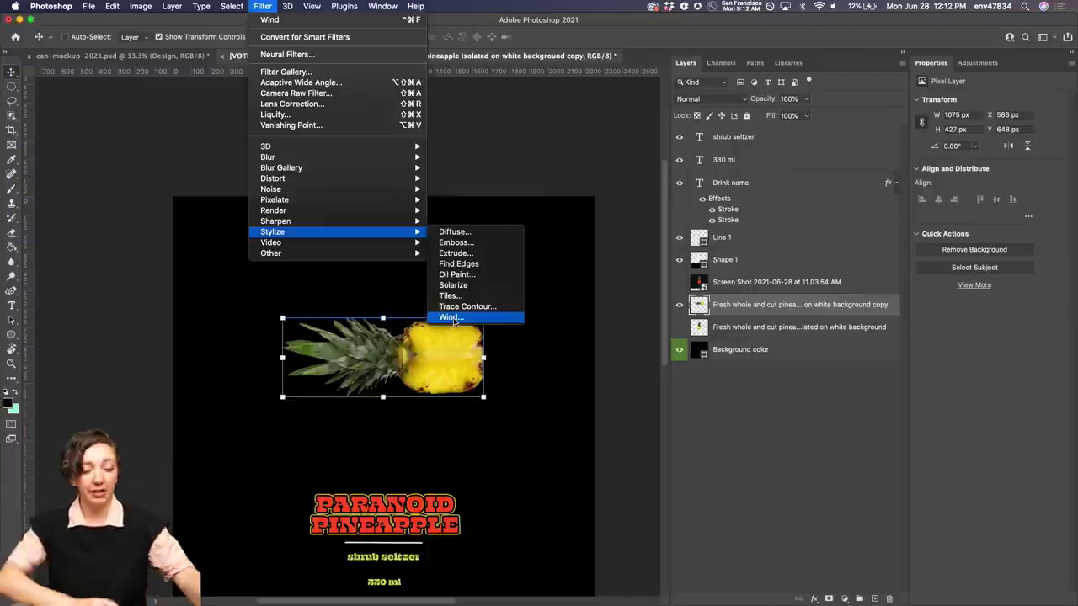
click(451, 317)
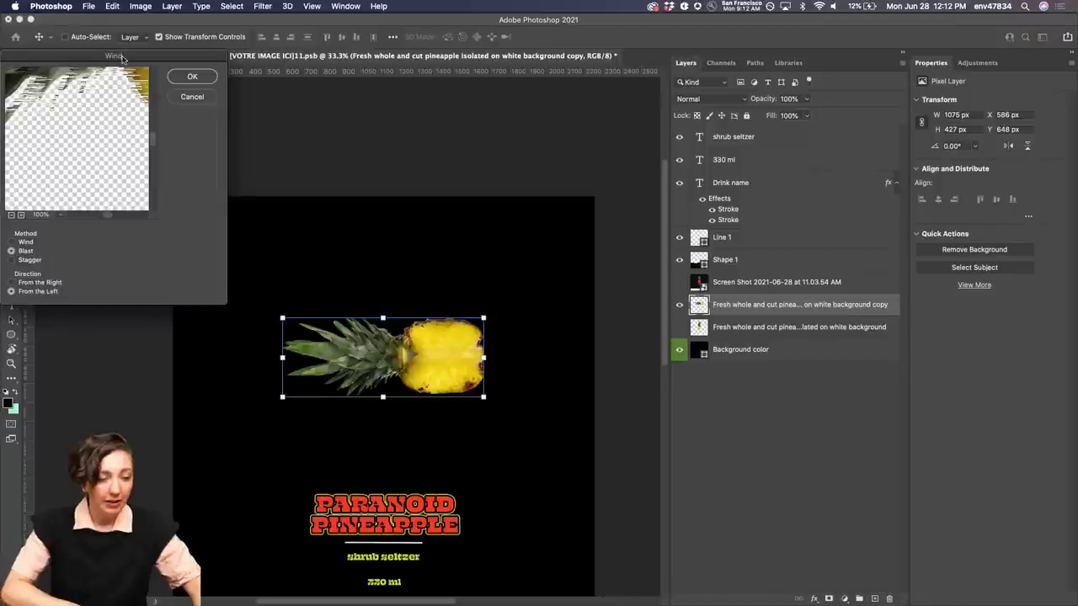
drag(122, 57, 254, 144)
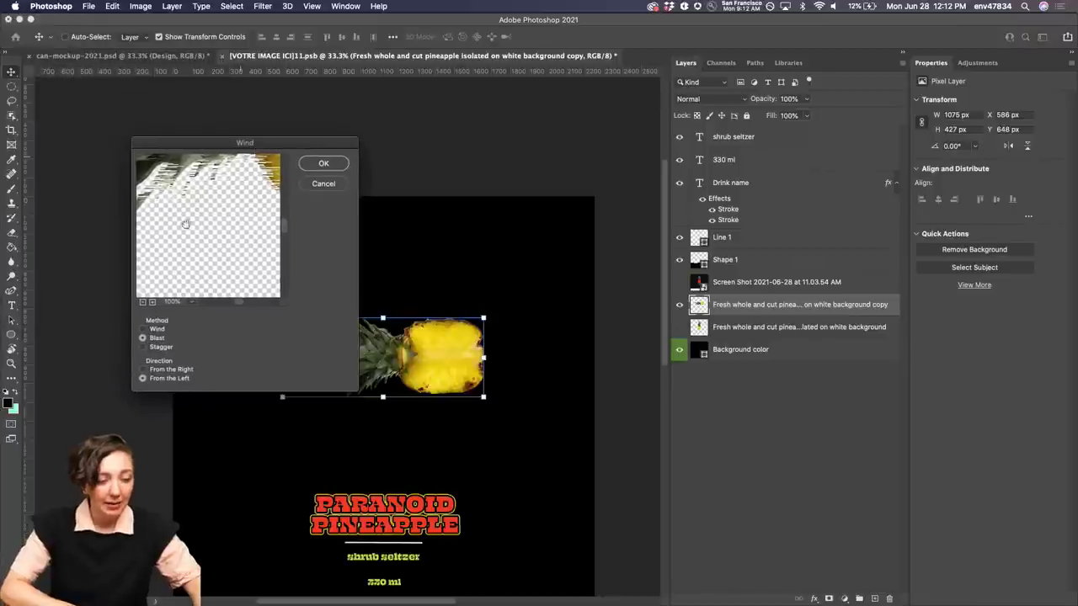
click(144, 302)
click(143, 302)
click(143, 301)
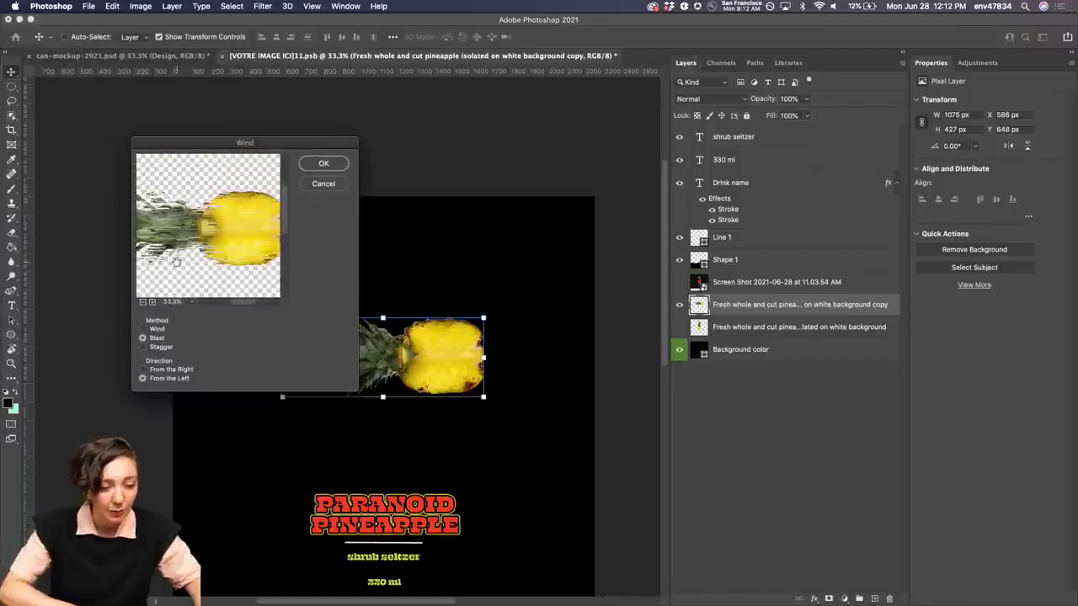
drag(176, 262, 153, 267)
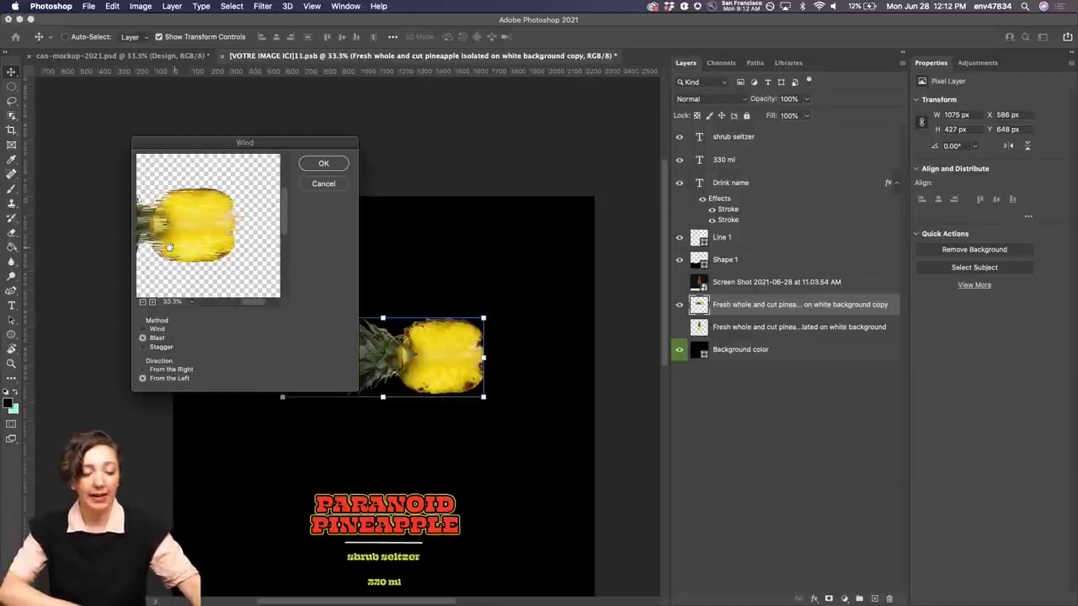
drag(155, 211, 173, 233)
Step: Compare Wind methods and directions, settling on Blast from the Right, and apply it
click(143, 329)
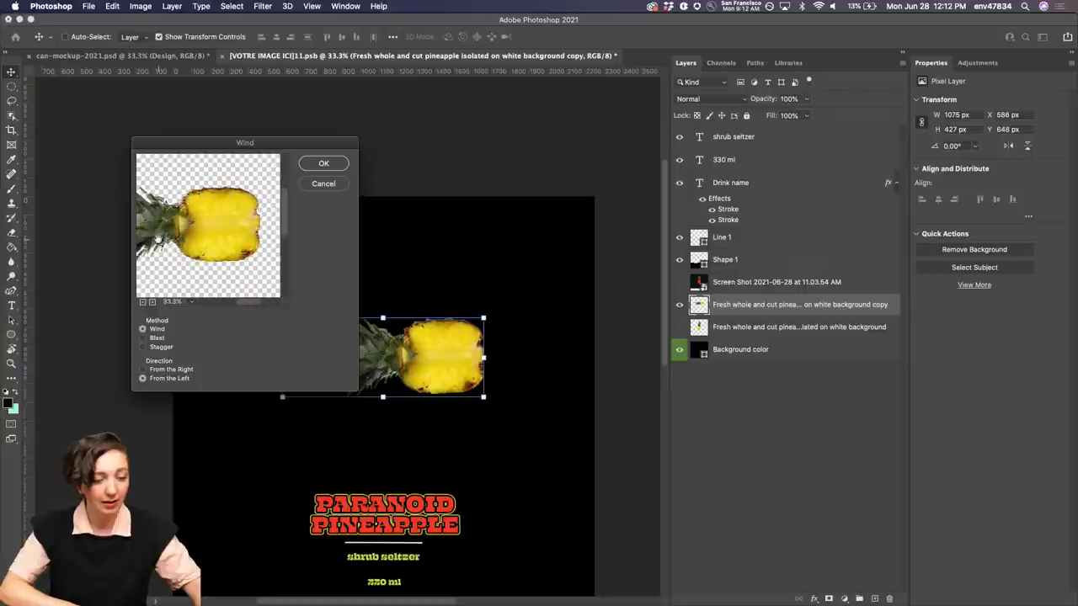
click(143, 338)
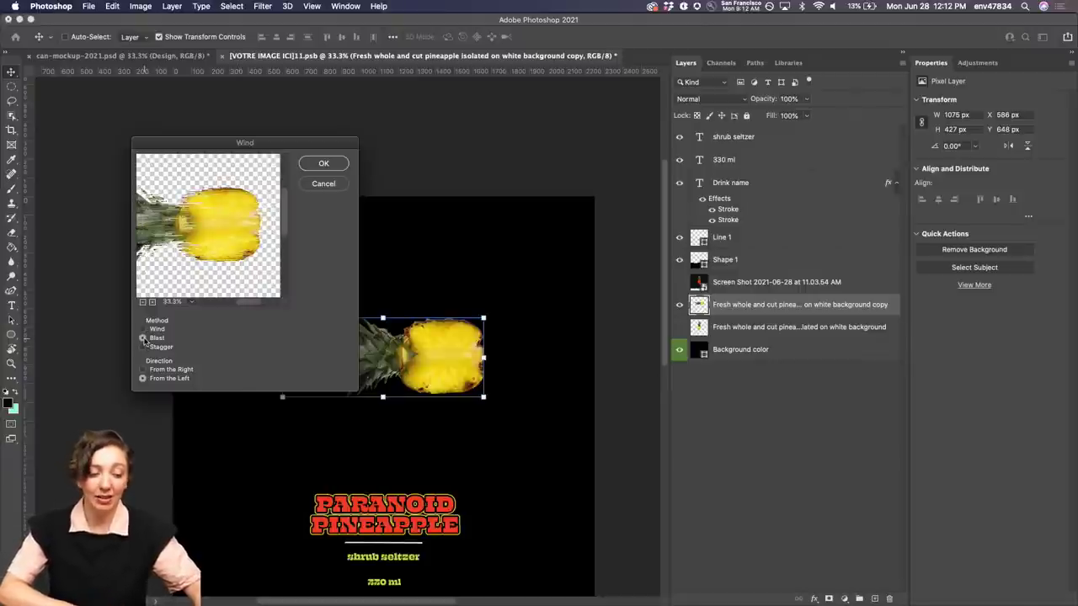
click(143, 347)
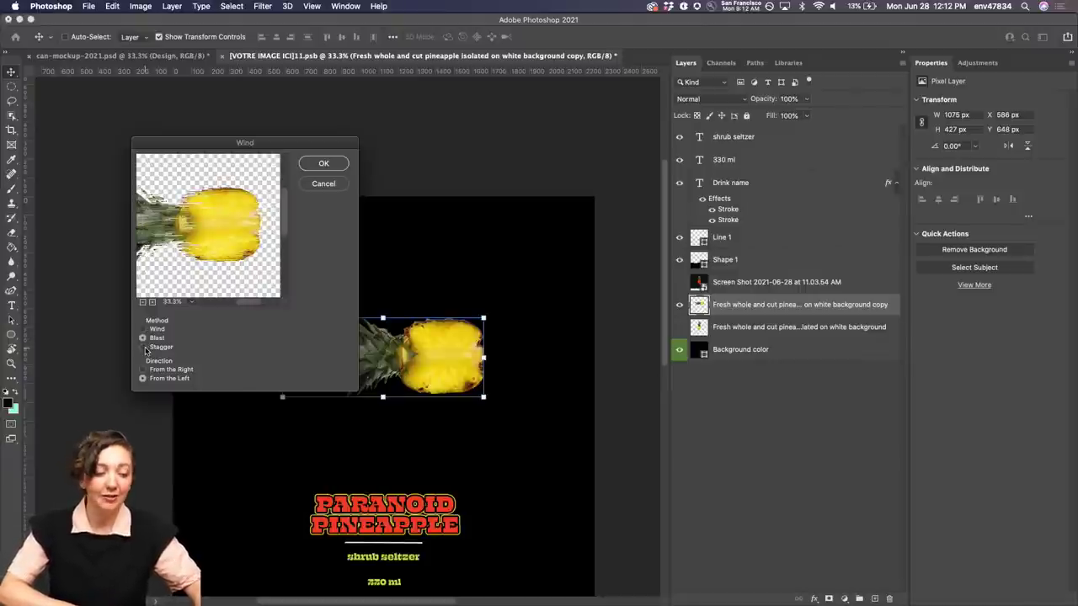
click(153, 302)
click(153, 301)
click(152, 301)
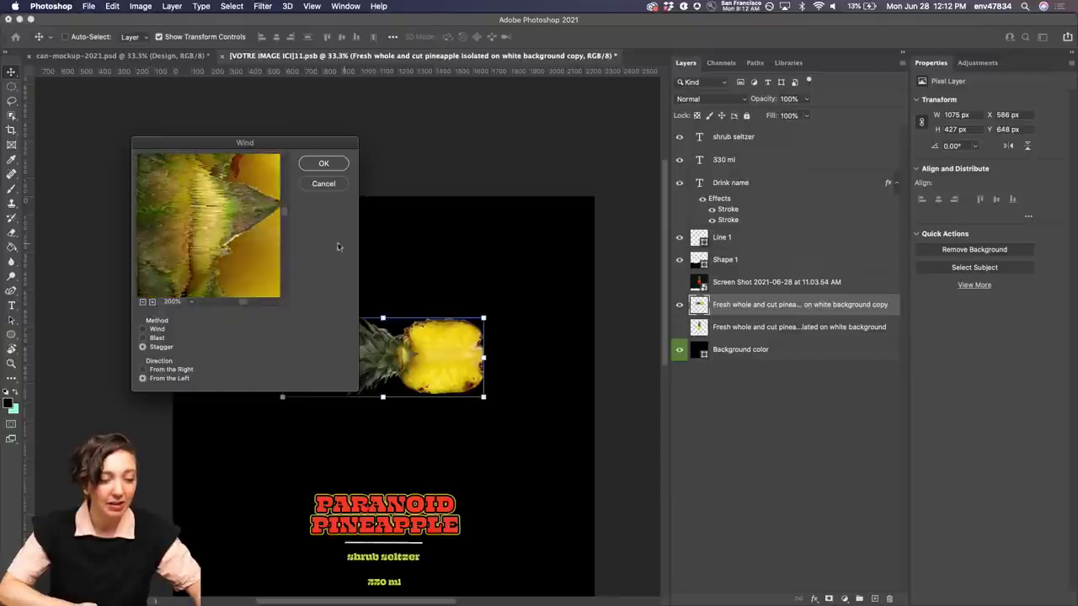
click(143, 338)
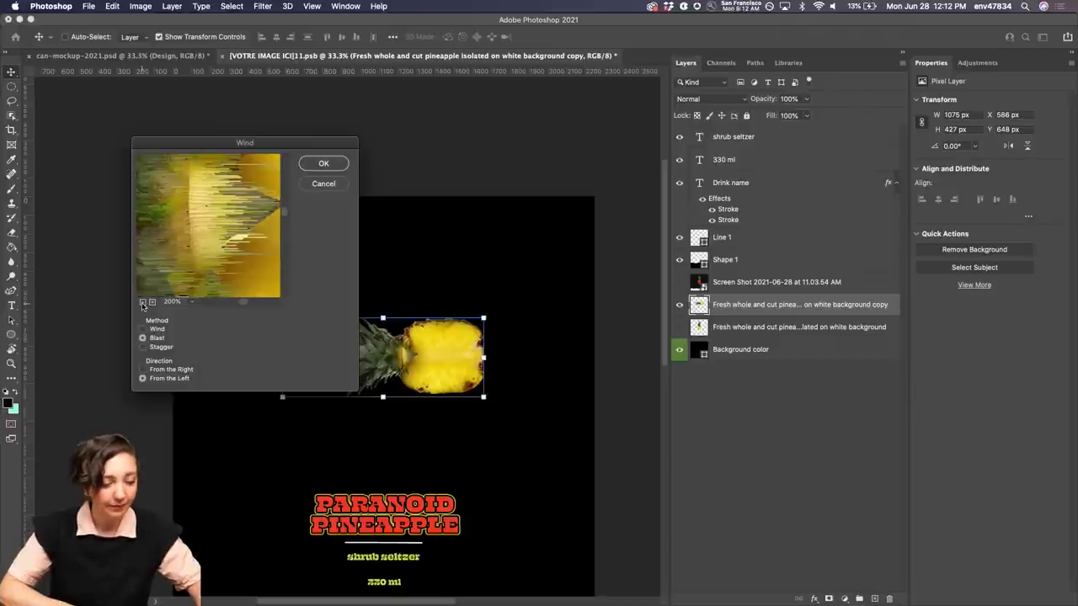
click(142, 301)
click(142, 302)
click(142, 301)
click(142, 301)
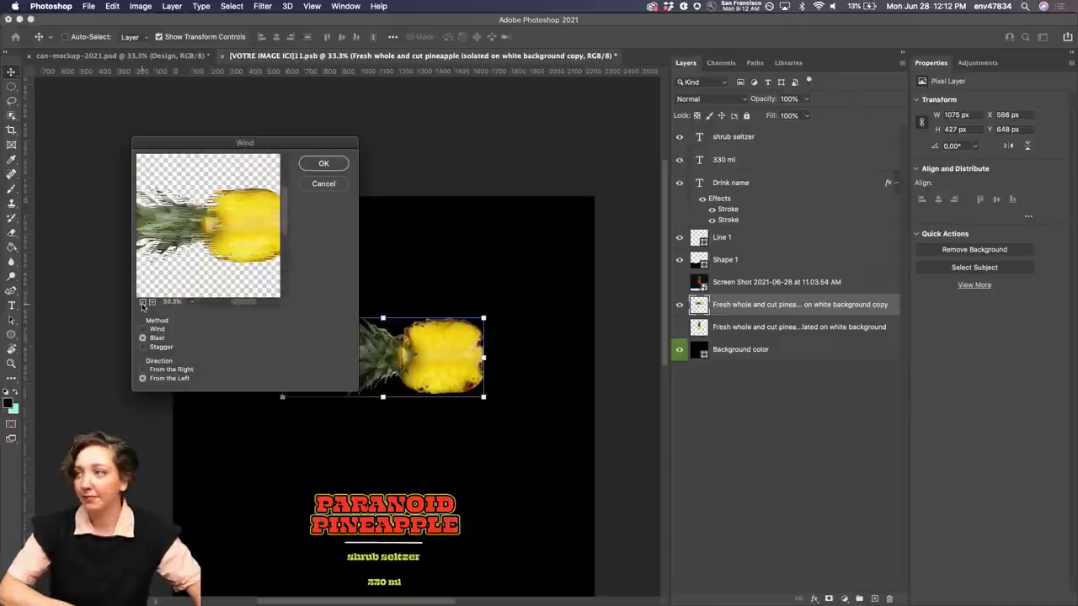
click(143, 369)
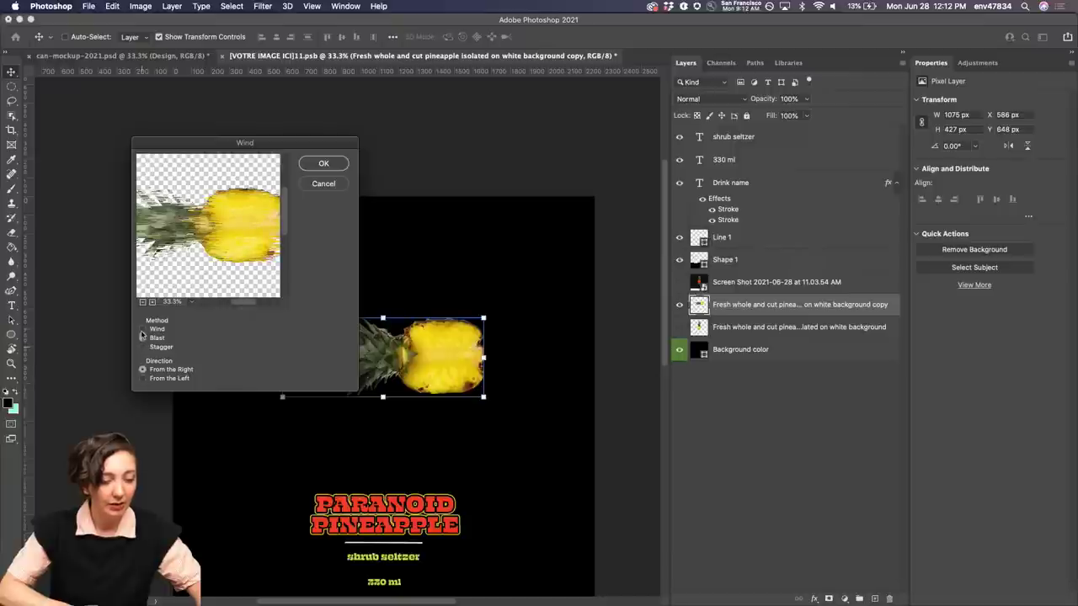
drag(217, 261, 180, 278)
click(142, 378)
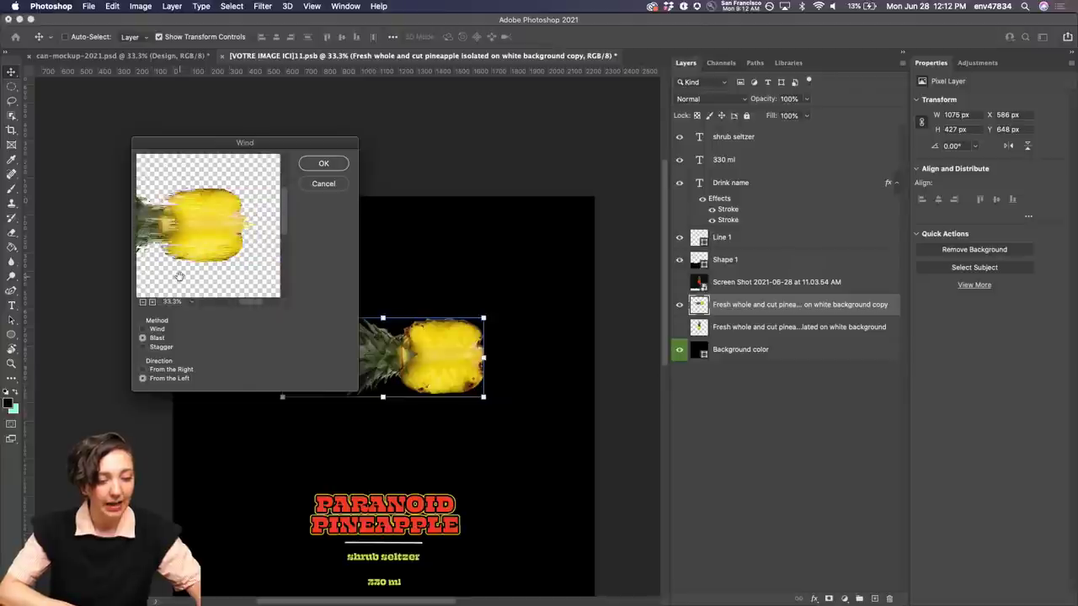
click(143, 369)
drag(206, 240, 250, 241)
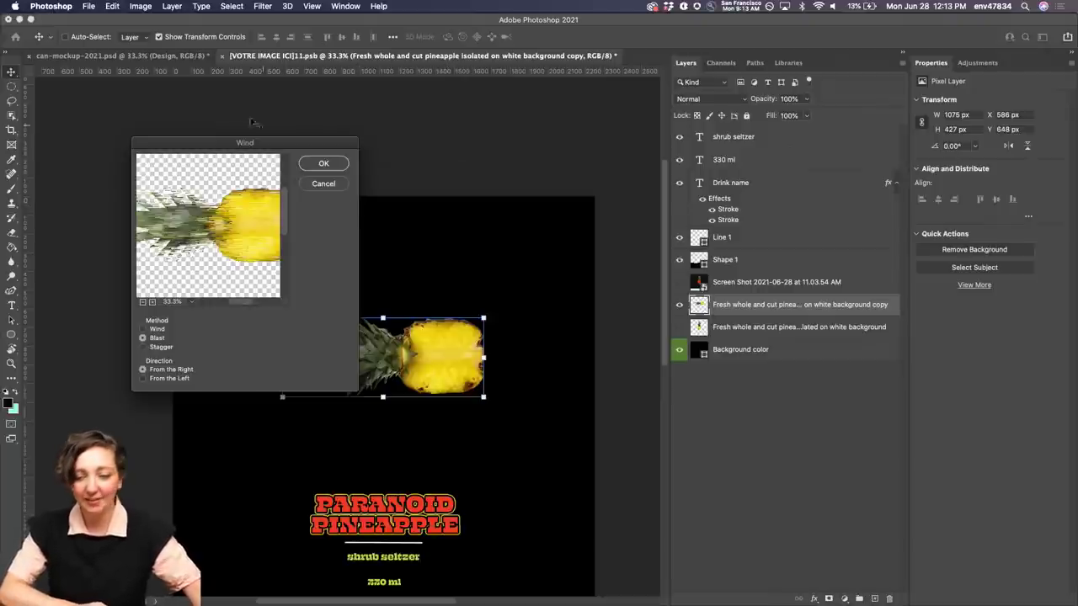
click(318, 165)
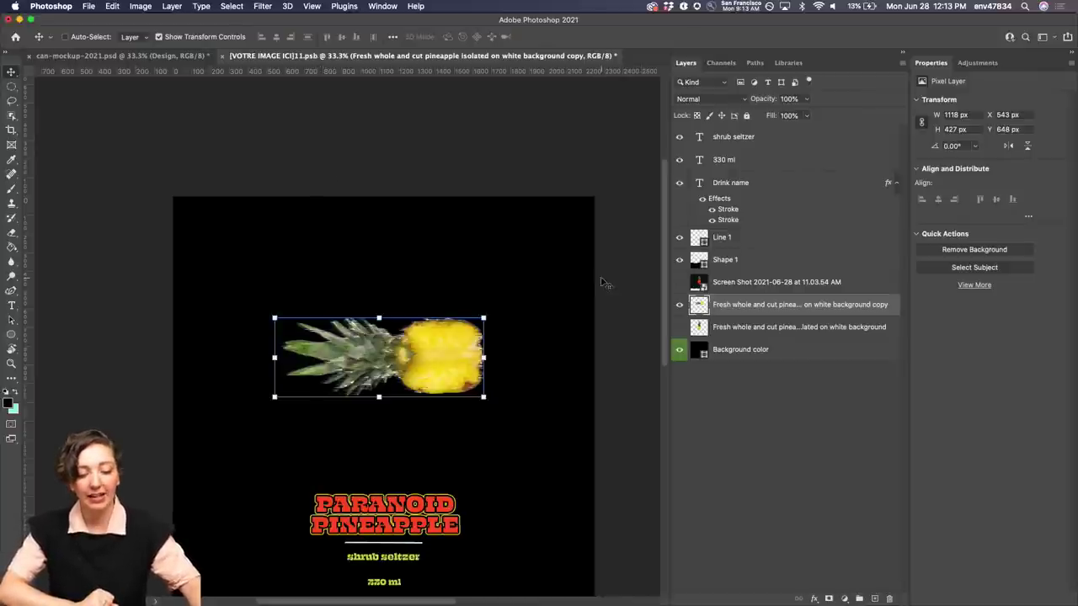
Step: Toggle the smiley pineapple reference image on and off to compare against the pineapple
key(super+plus)
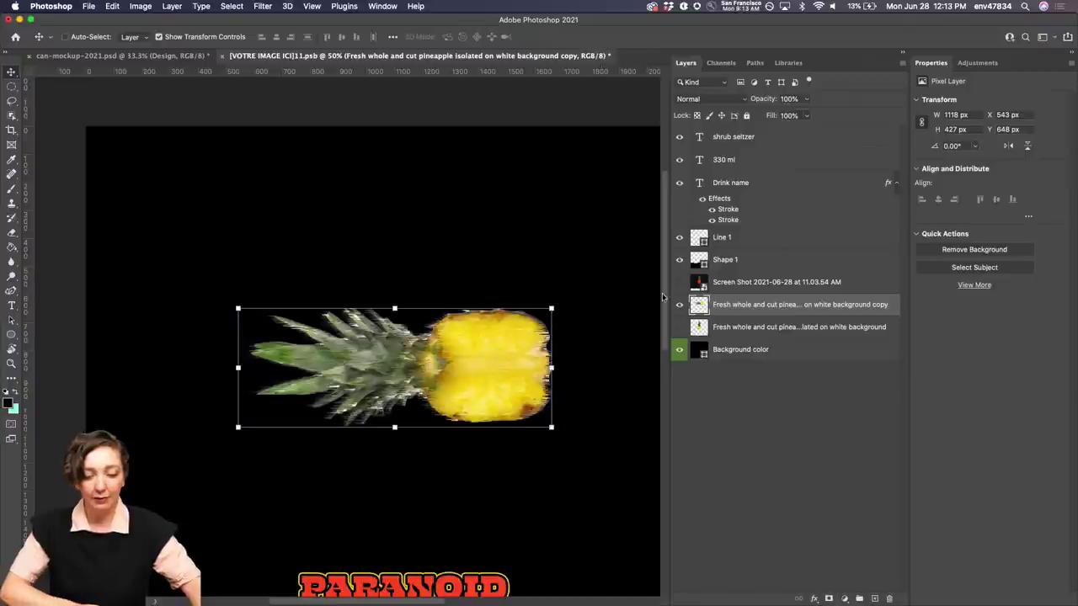
click(679, 282)
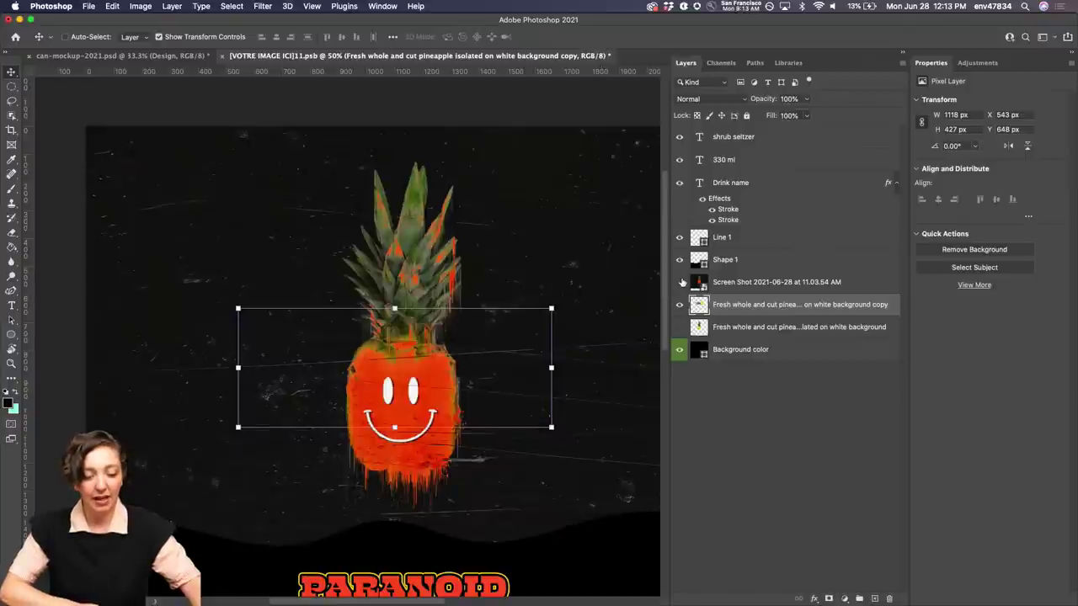
click(680, 282)
click(681, 282)
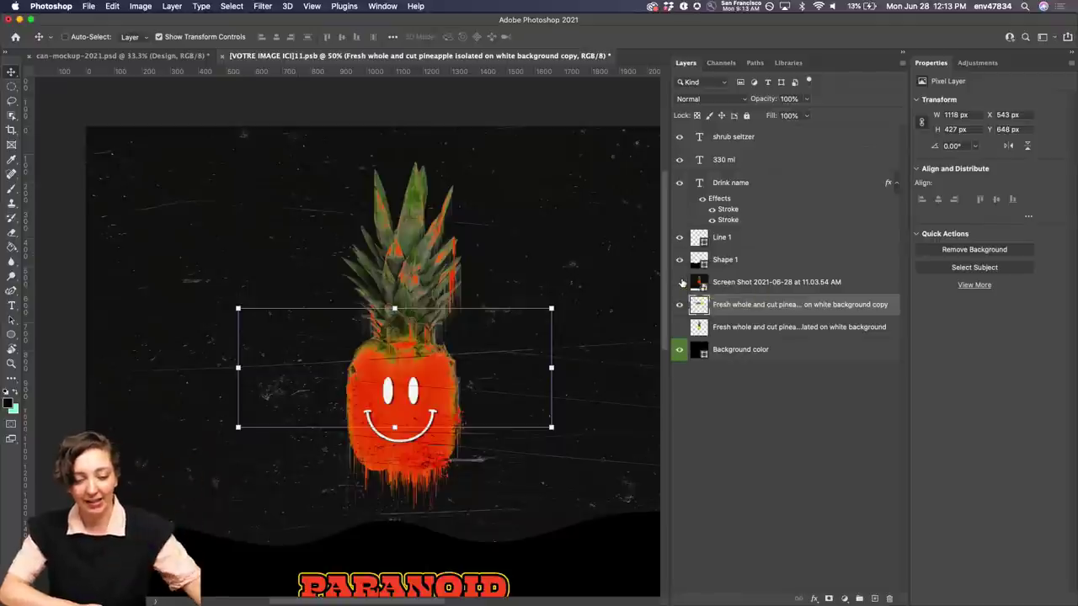
click(680, 282)
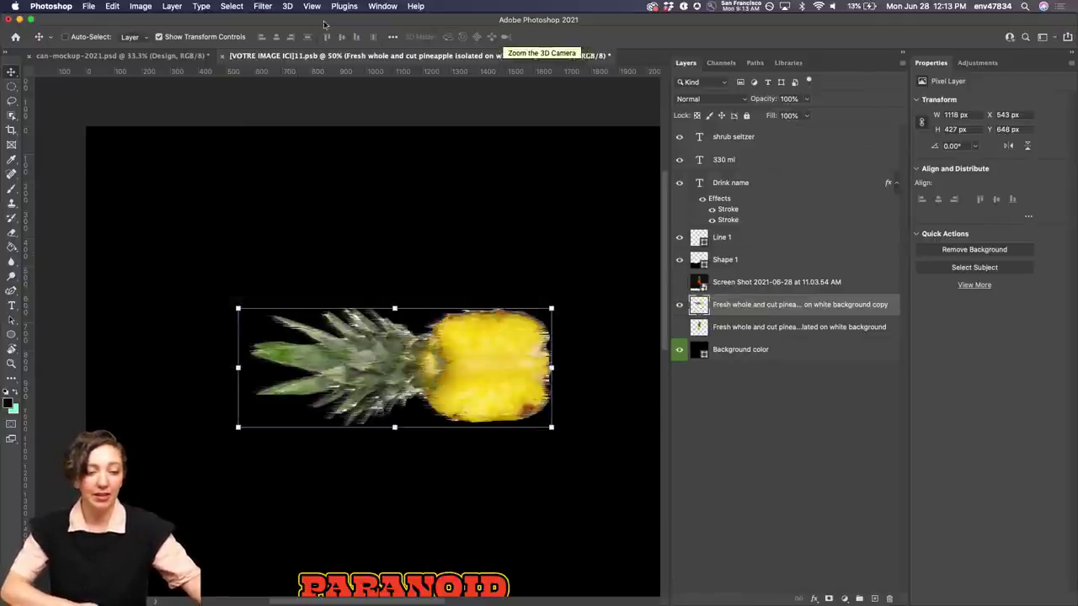
Step: Reapply Wind twice, then undo back to the clean sideways pineapple
click(264, 6)
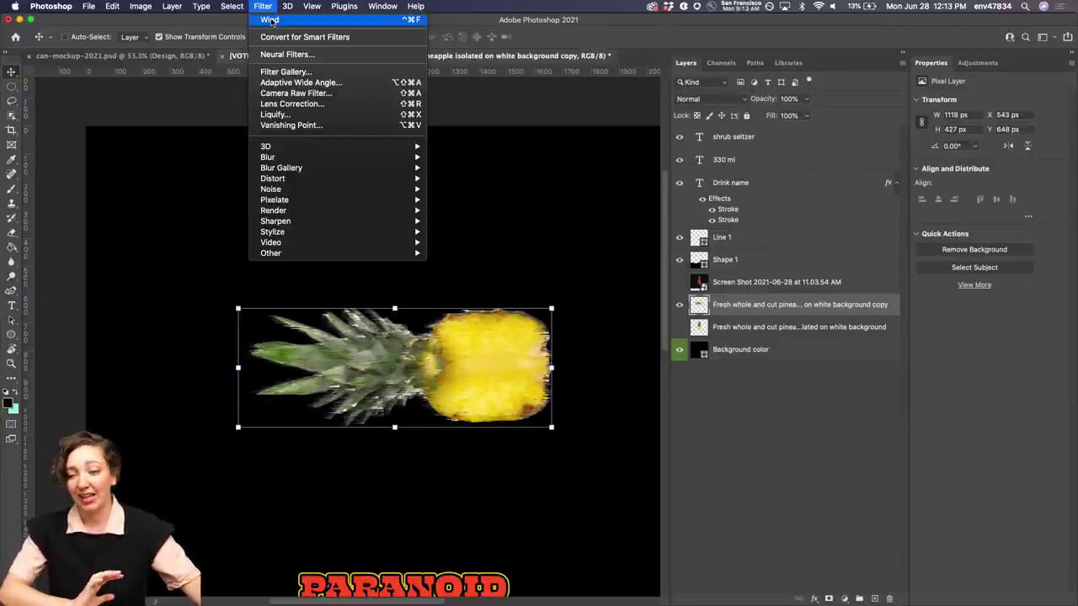
click(271, 19)
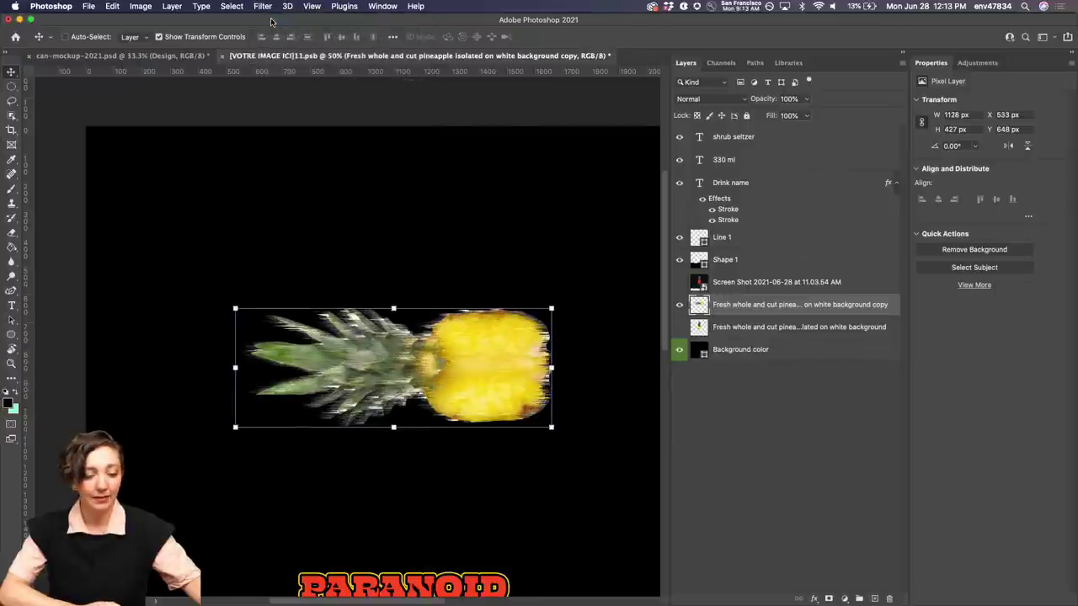
click(263, 7)
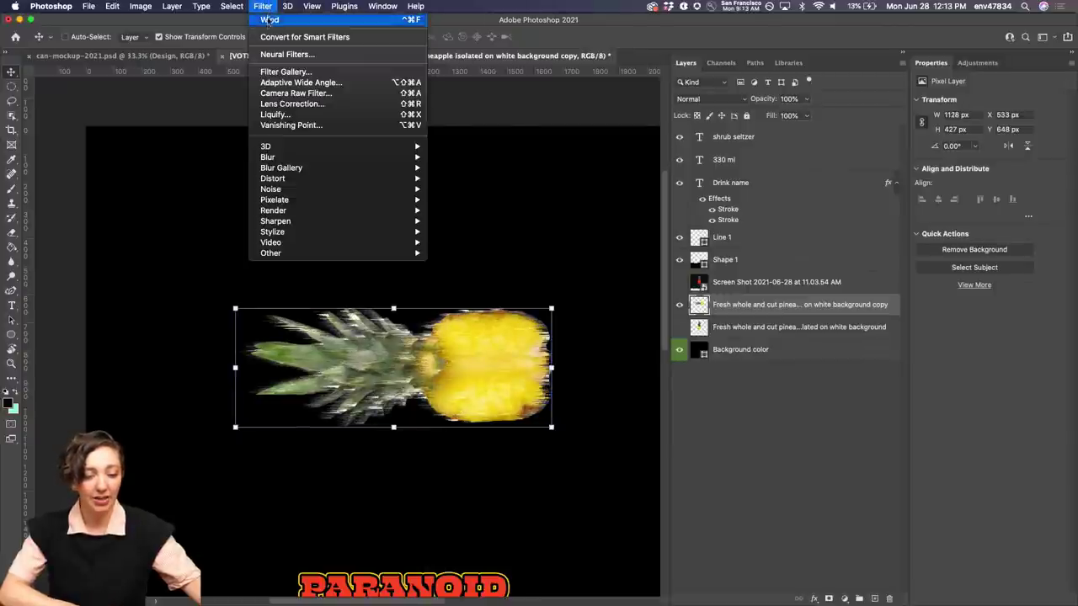
click(268, 20)
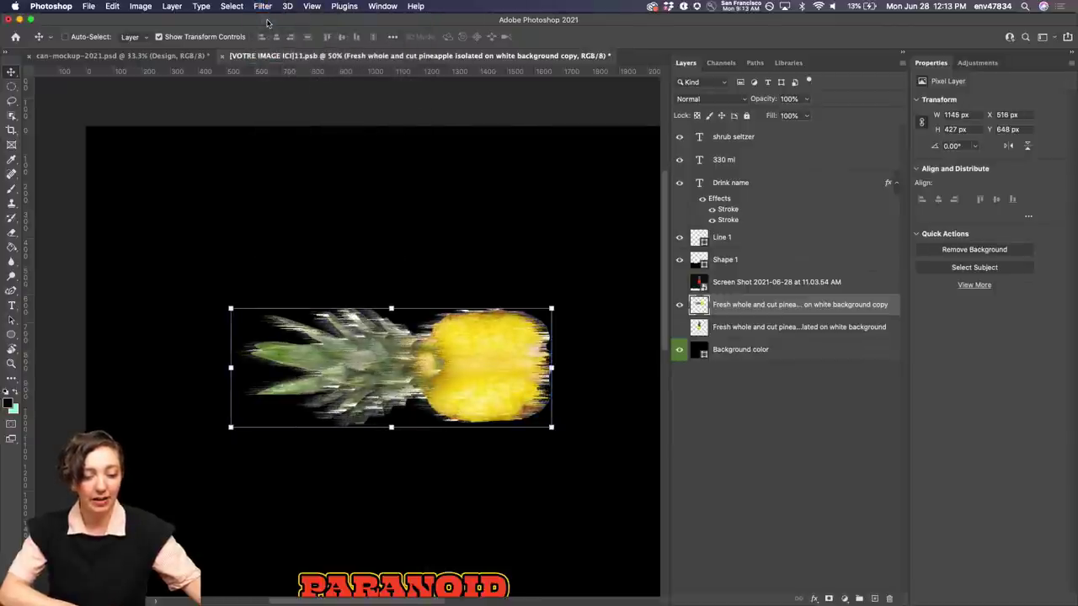
key(super+z)
key(super+z)
key(super+z)
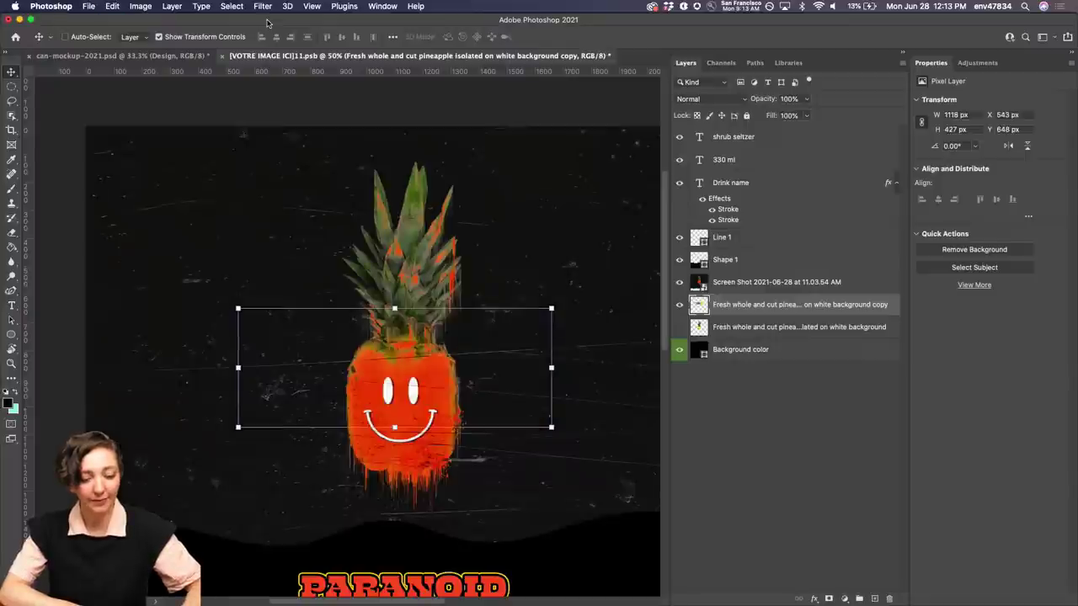
key(super+z)
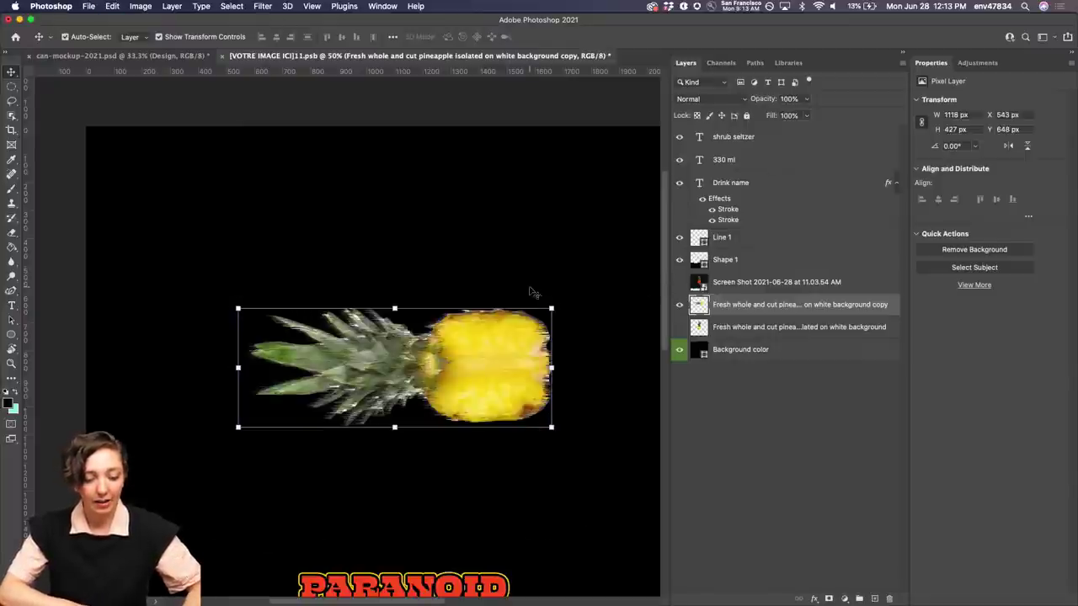
key(super+shift+z)
Step: Hide the Screen Shot layer and apply Wind blowing from the Left to the pineapple copy
click(680, 283)
click(680, 283)
click(680, 283)
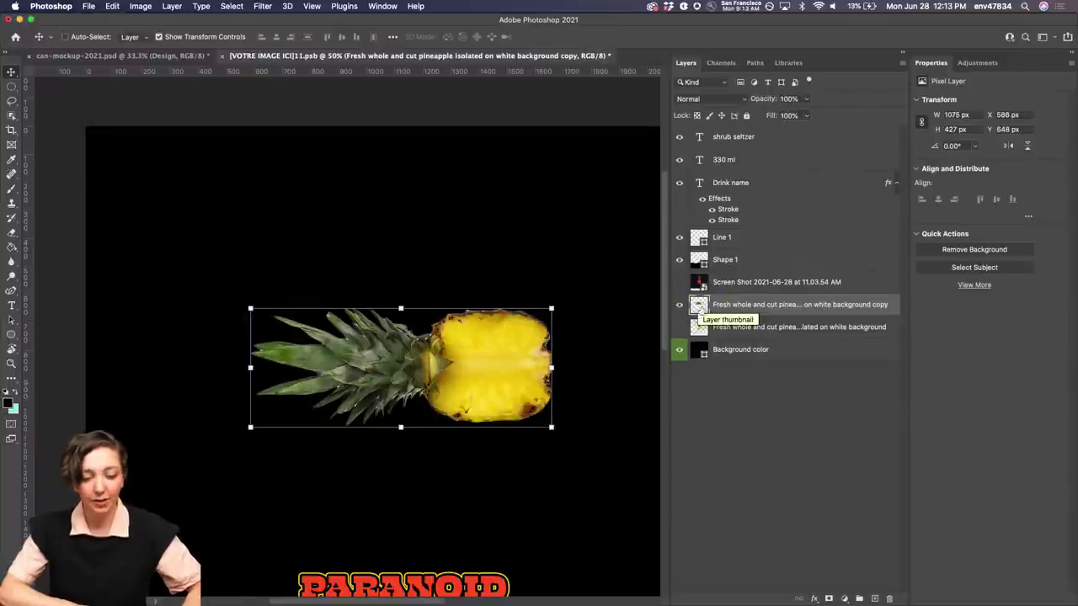
click(262, 6)
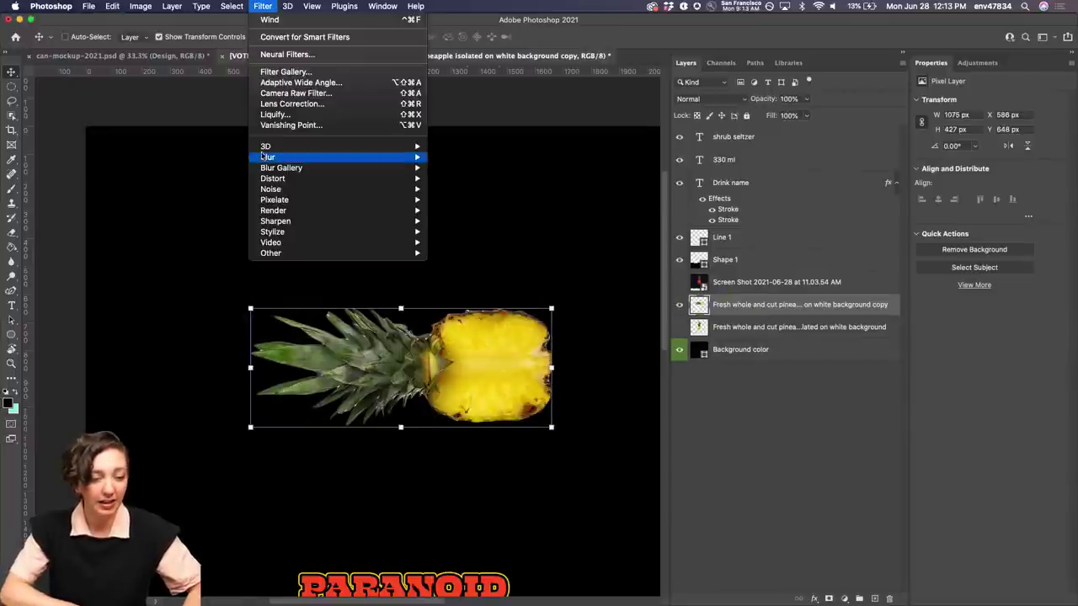
mouse_move(277, 231)
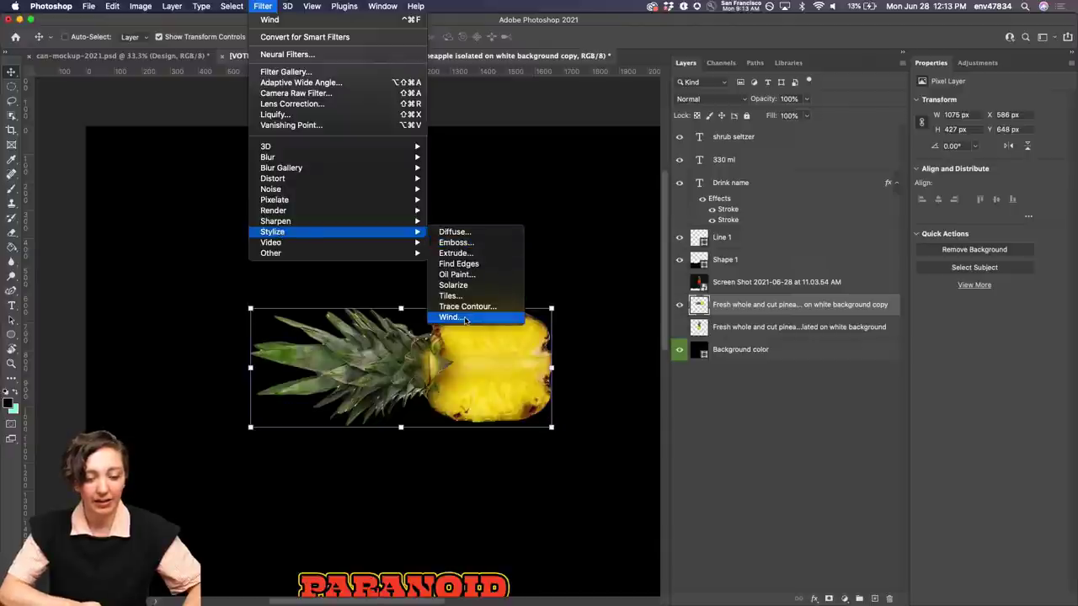
click(442, 320)
click(152, 378)
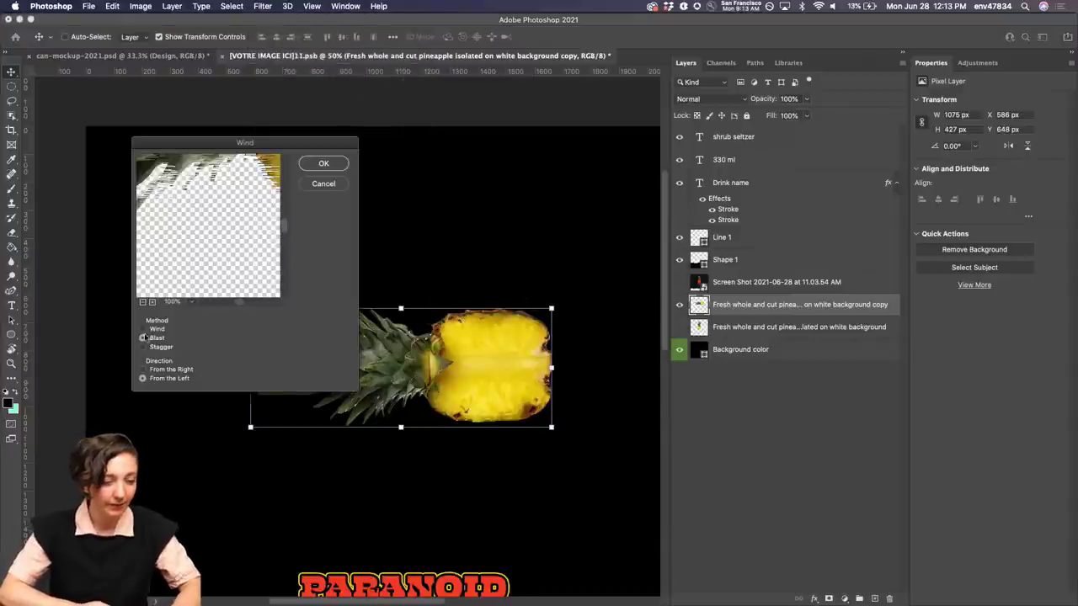
click(321, 164)
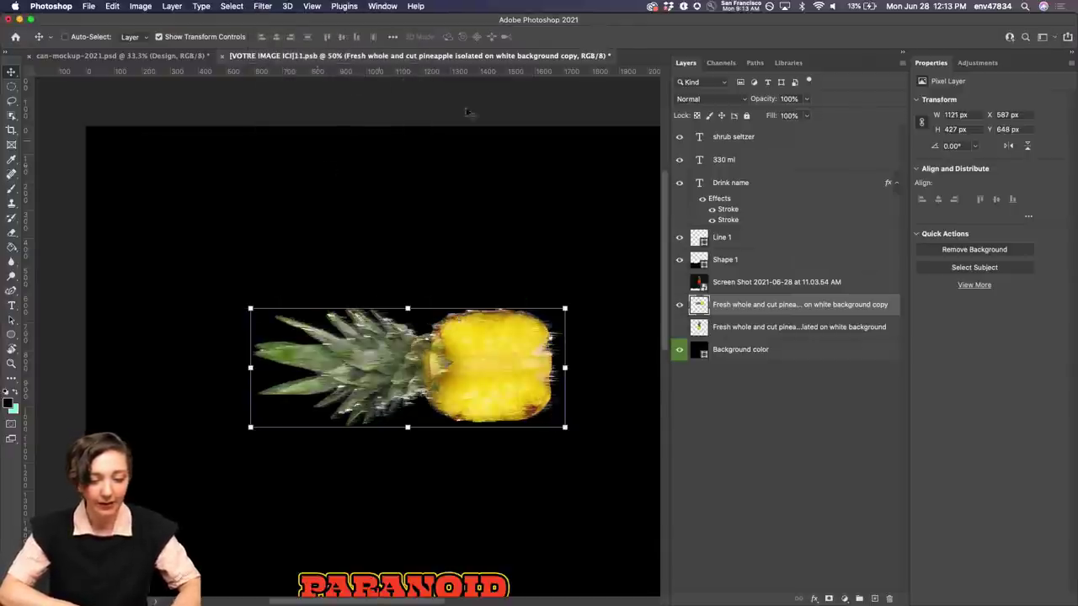
Step: Repeat the Wind filter three more times for heavier streaks
click(262, 7)
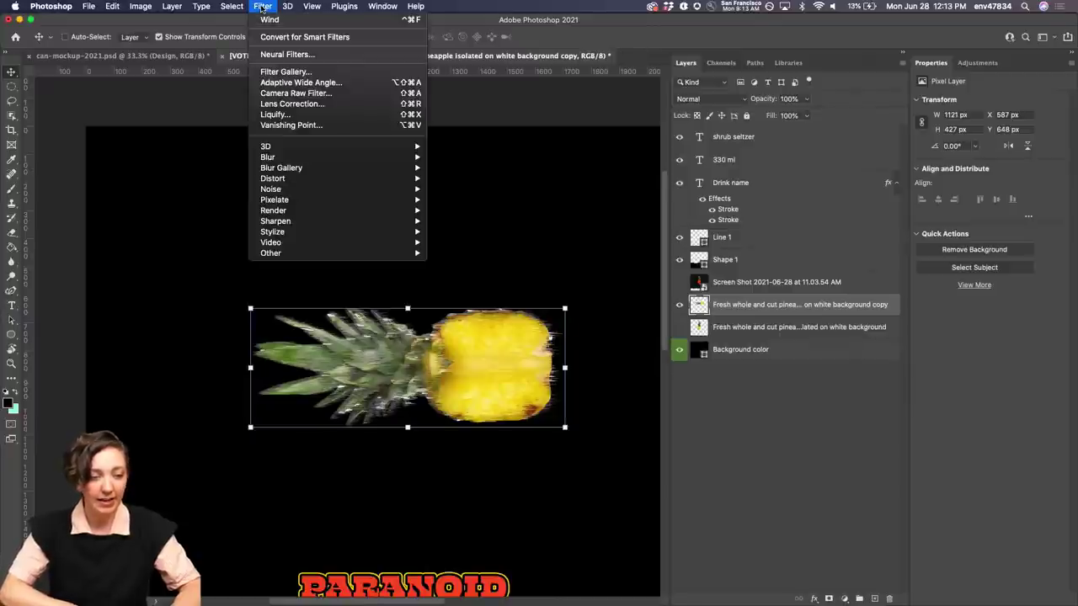
click(270, 20)
click(265, 6)
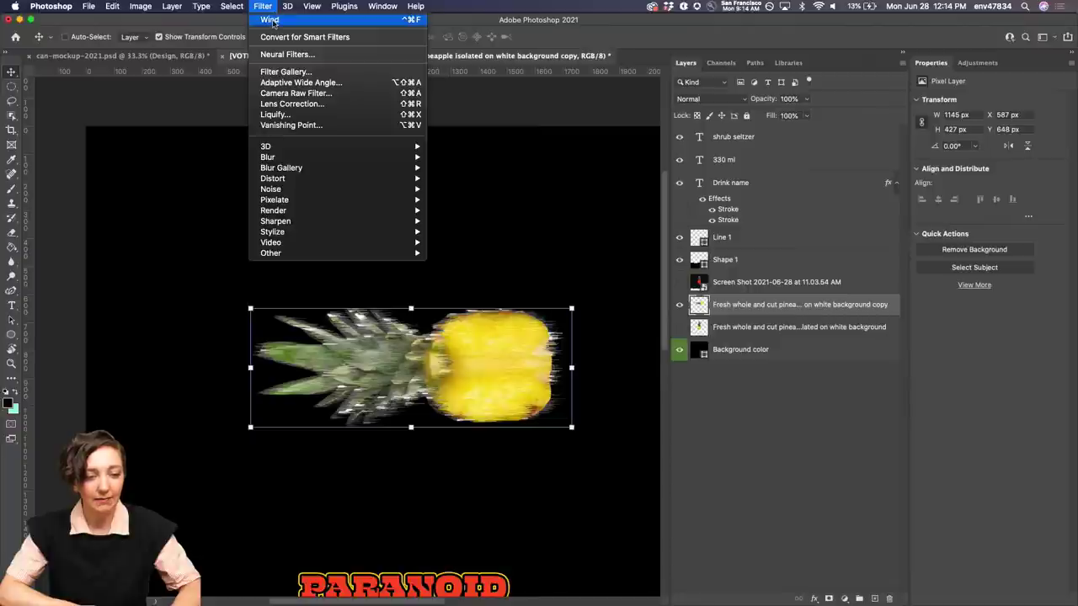
click(270, 20)
click(263, 5)
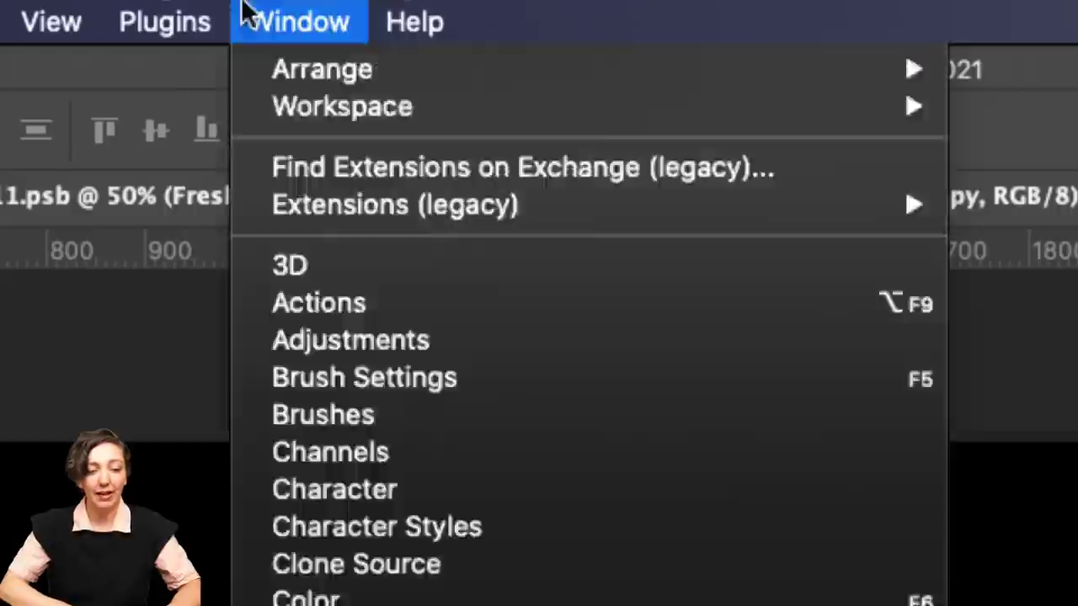
mouse_move(340, 7)
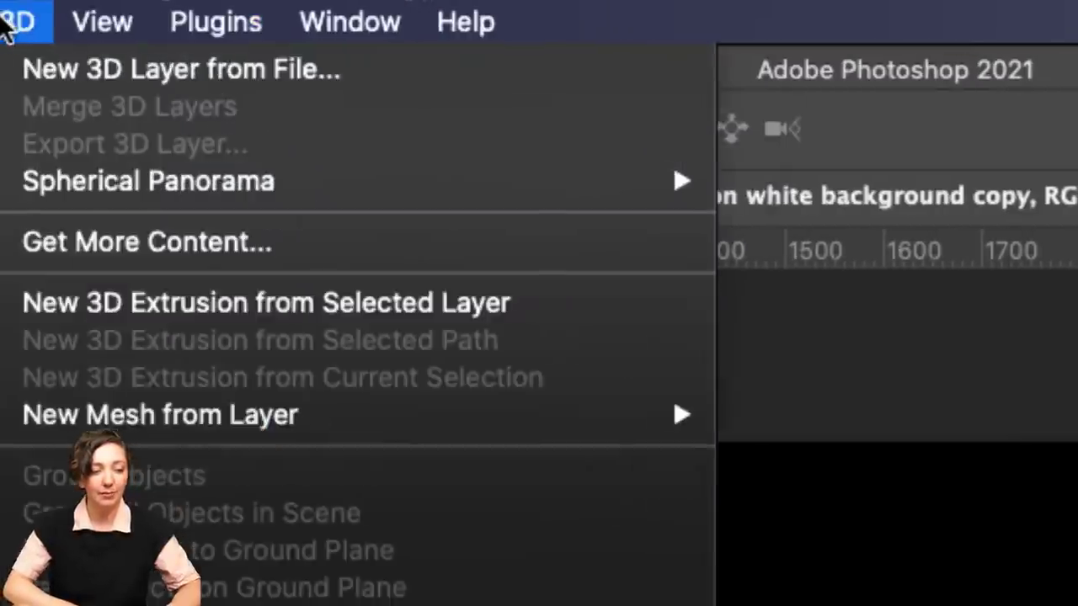
mouse_move(12, 29)
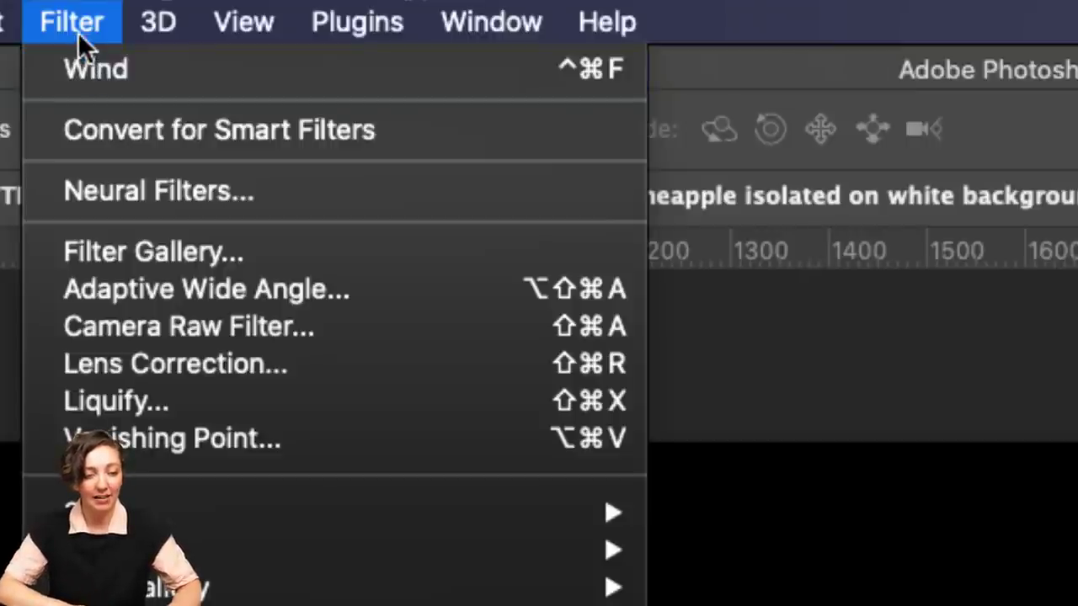
click(76, 23)
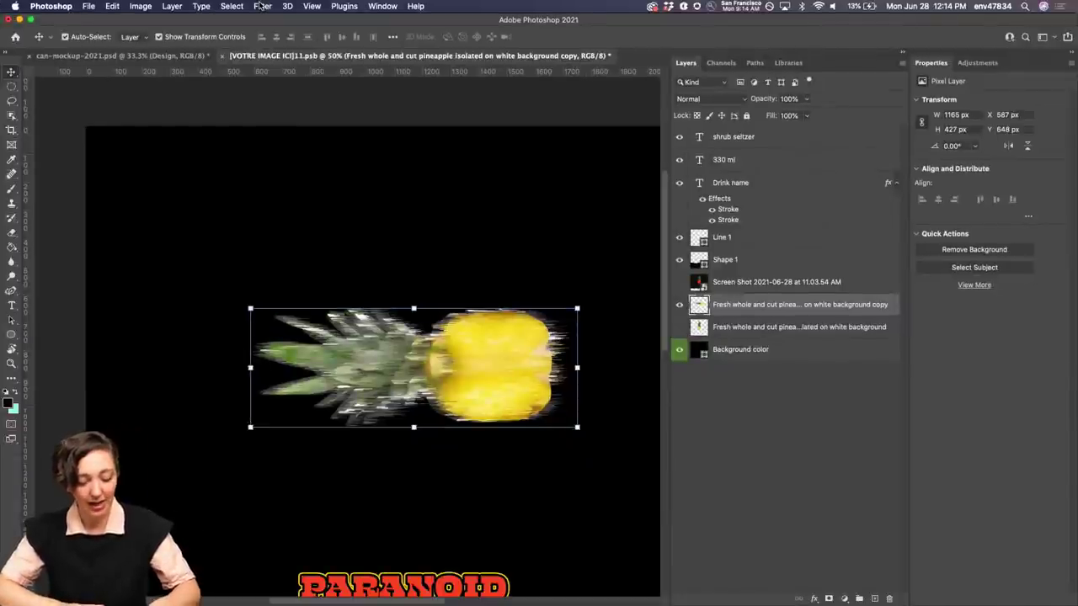
key(ctrl+super+f)
key(ctrl+super+f)
key(ctrl+super+f)
key(ctrl+super+f)
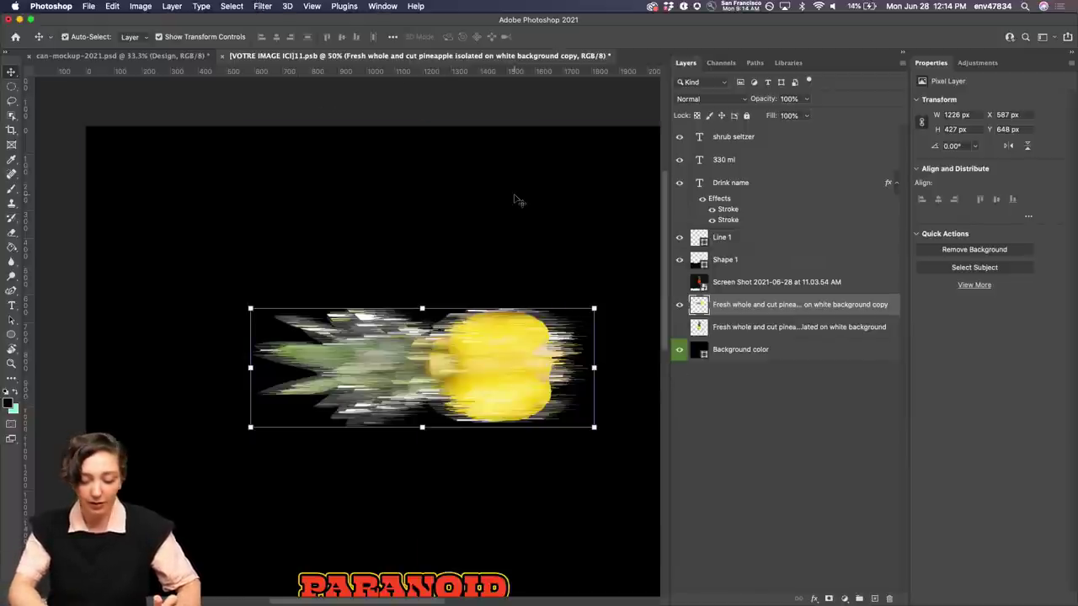
Step: Rotate the pineapple copy 90° to stand upright with its crown on top
key(super+minus)
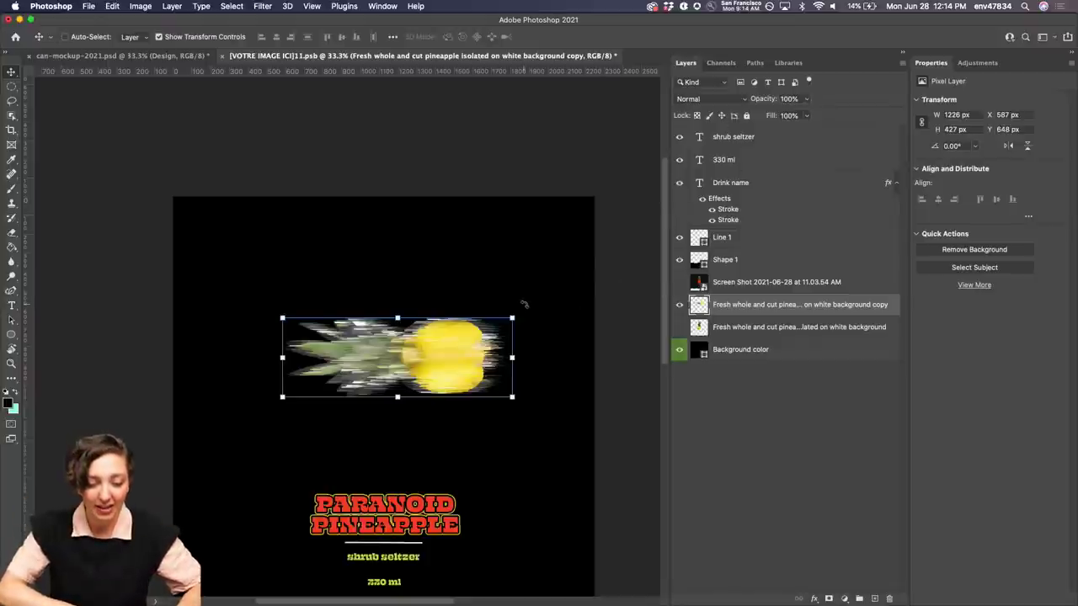
key(super+t)
drag(521, 309, 441, 416)
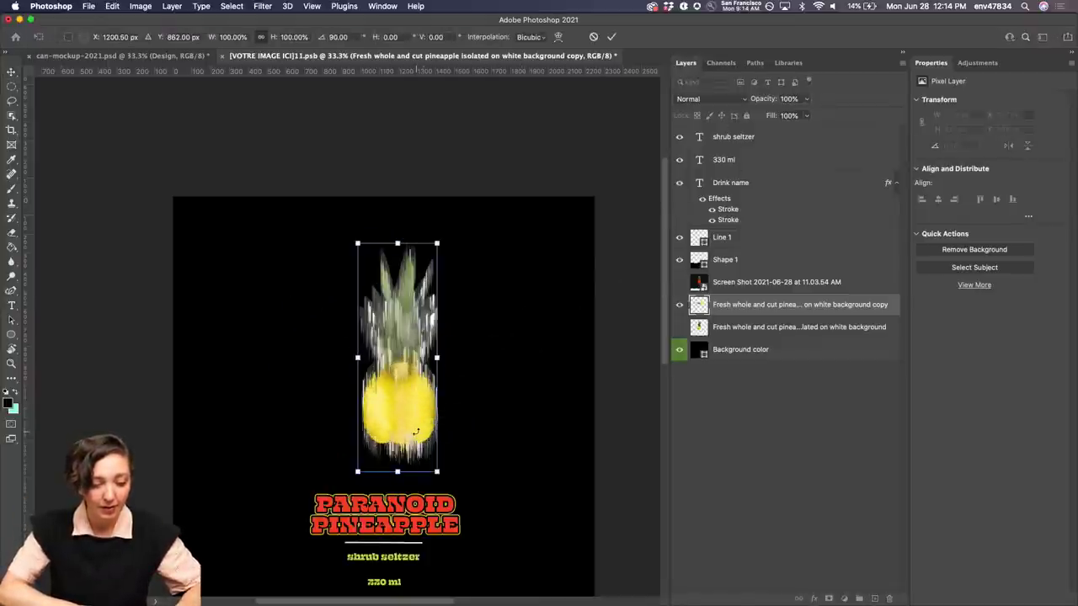
key(Return)
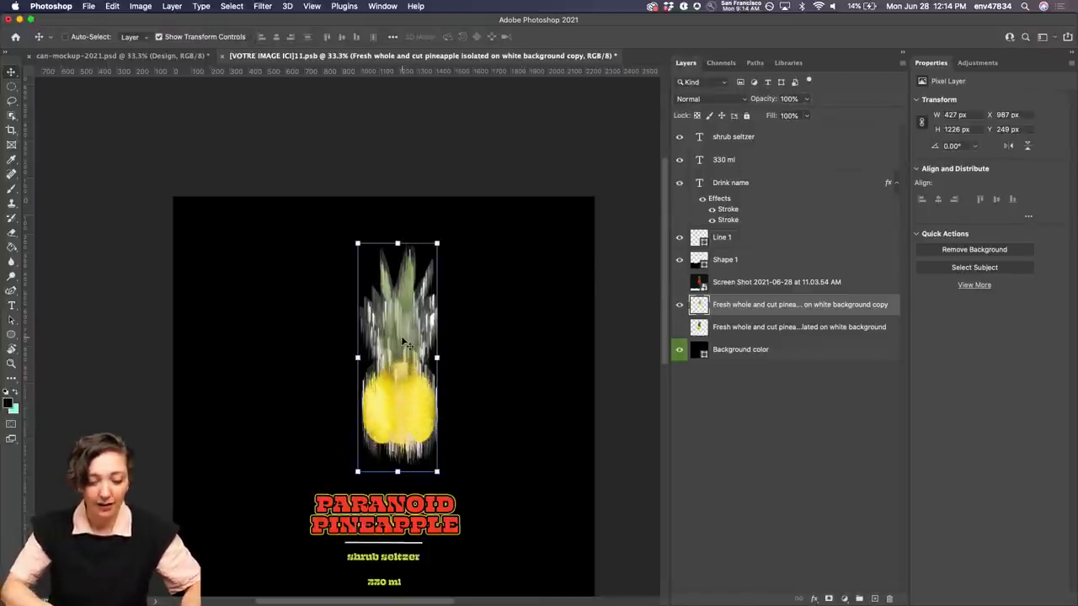
Step: Show the original pineapple, nudge the streaked copy left over it, and hide Shape 1
click(683, 330)
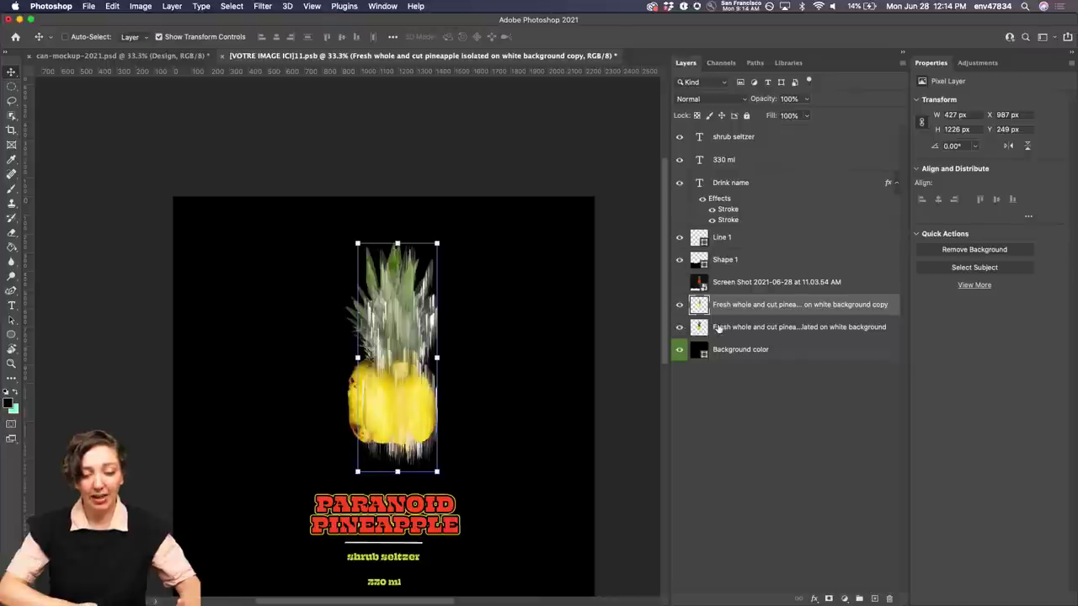
click(716, 327)
click(726, 305)
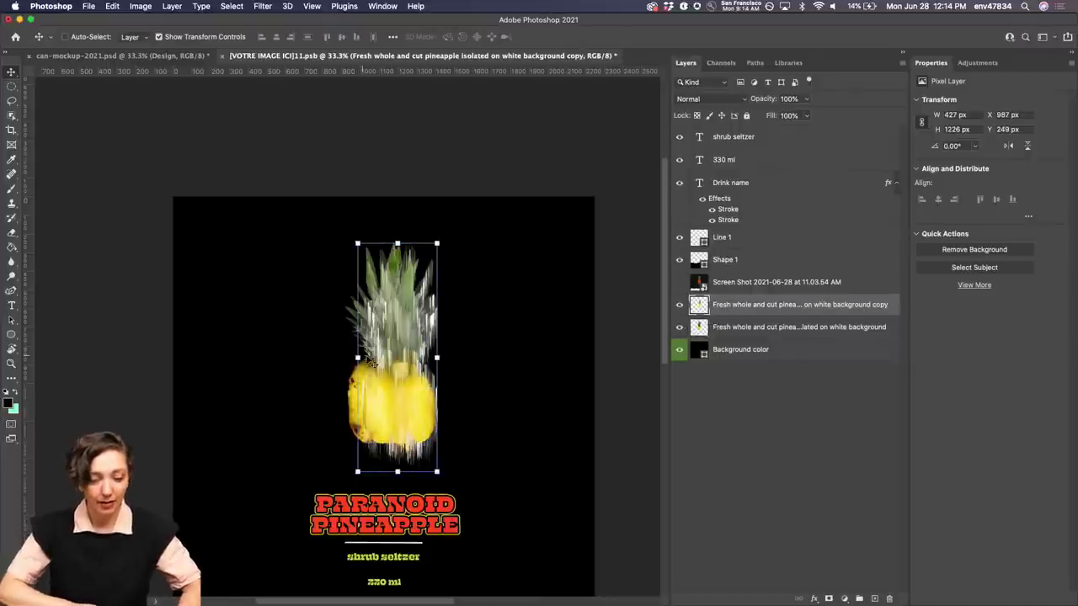
drag(389, 360, 380, 356)
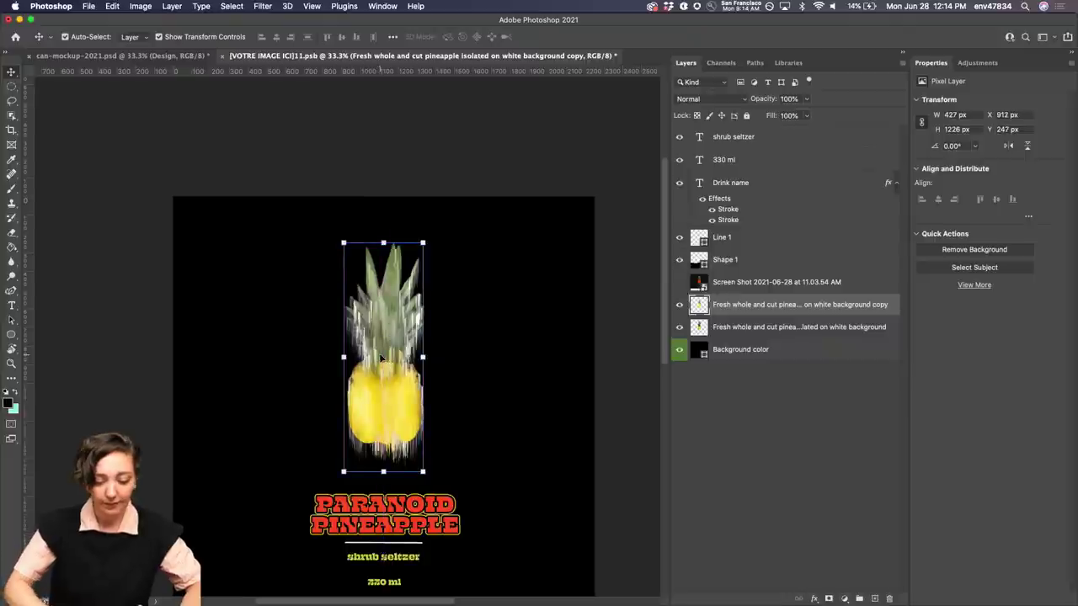
key(super+plus)
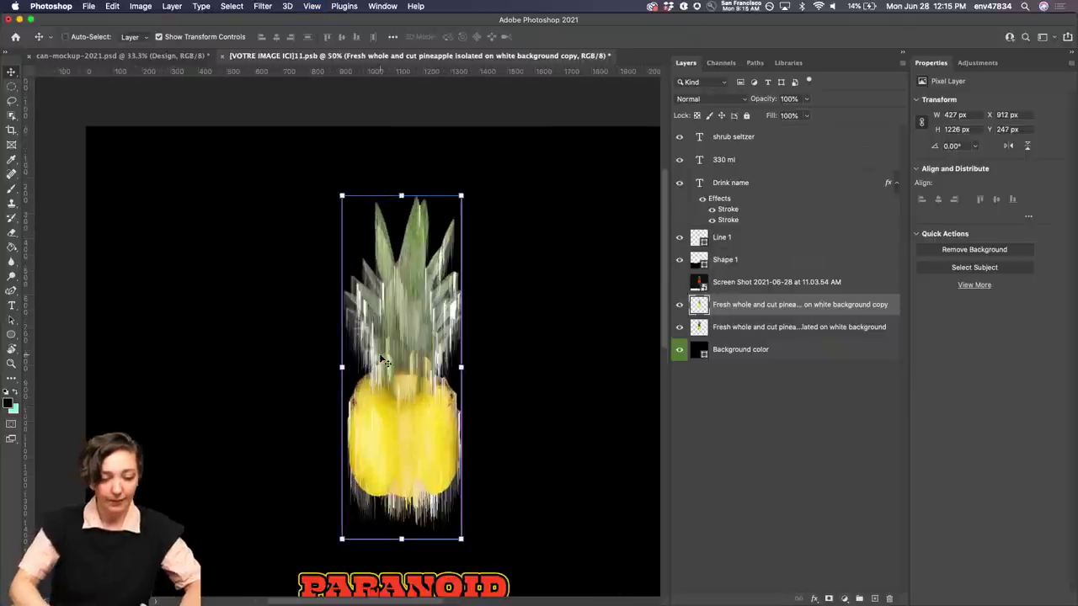
click(680, 261)
Step: Set the glitched pineapple copy's blend mode to Pin Light
click(745, 99)
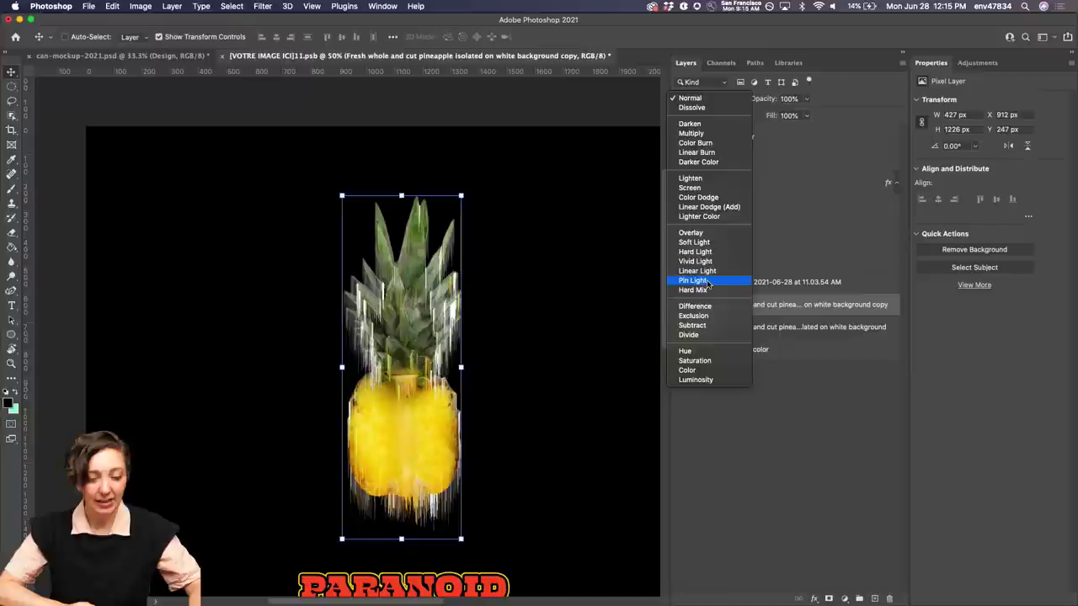
click(708, 282)
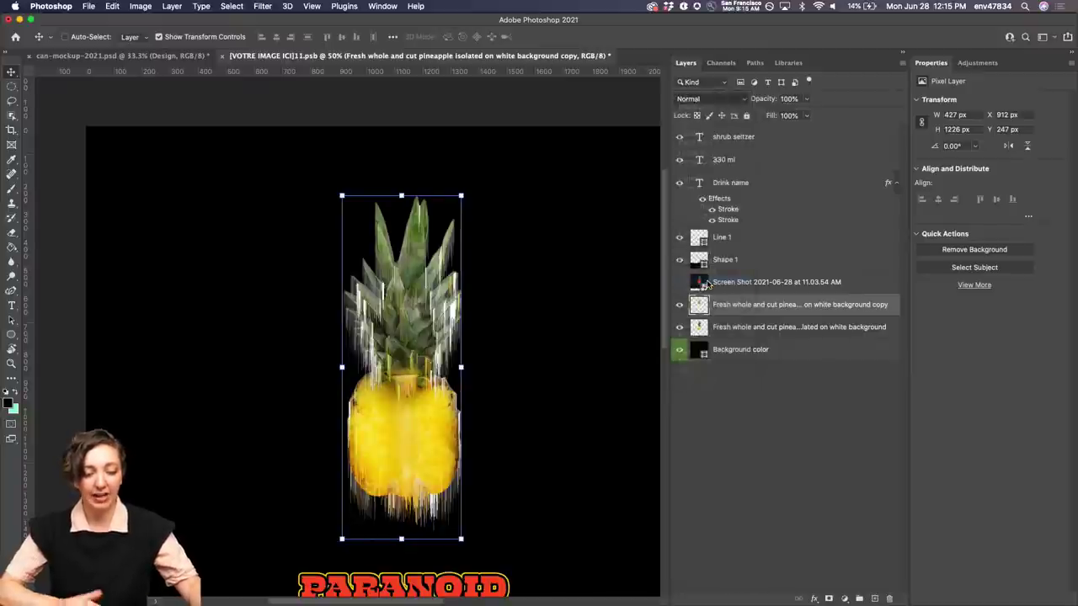
key(super+equal)
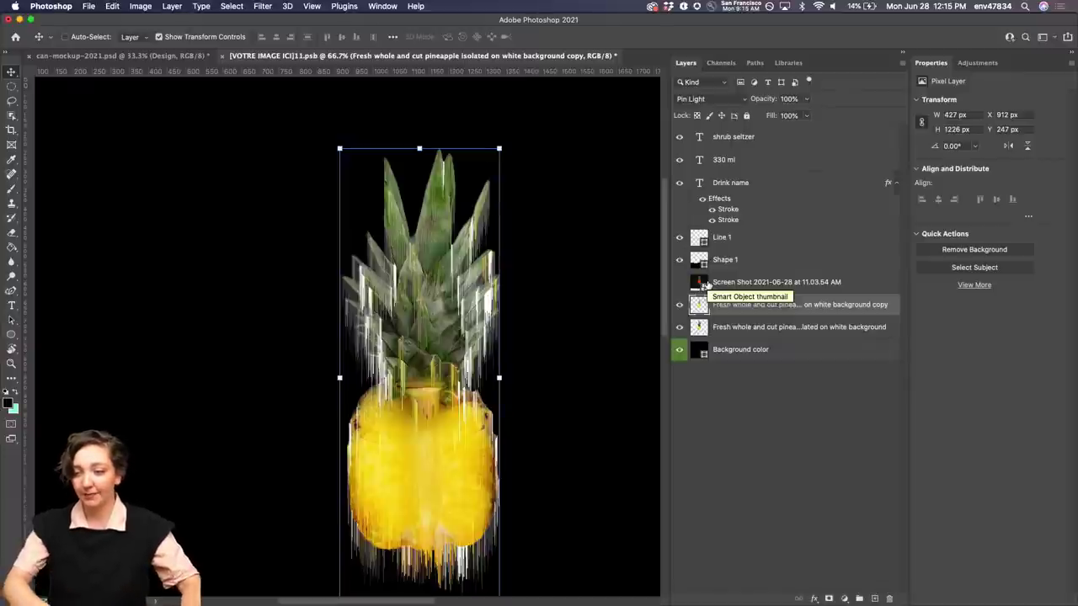
key(super+minus)
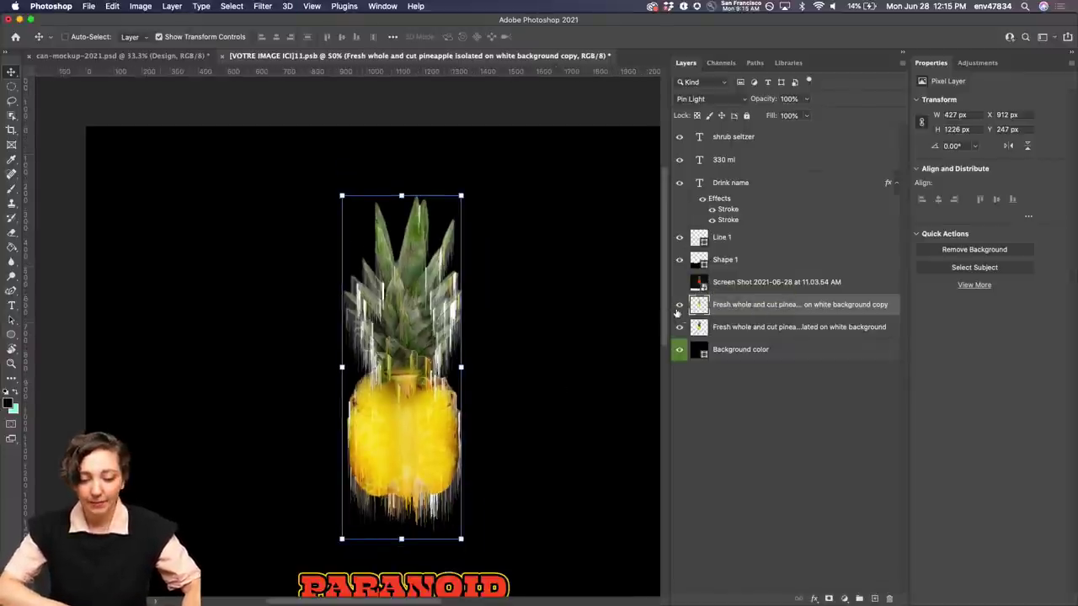
Step: Toggle the glitched copy's visibility off and on to compare it with the clean pineapple
click(678, 306)
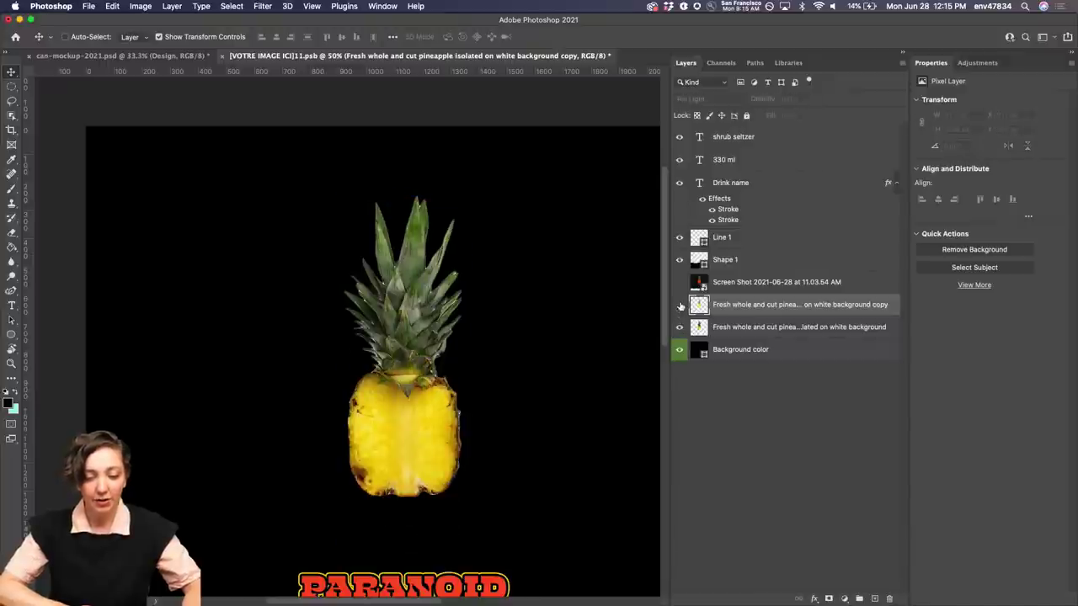
click(680, 306)
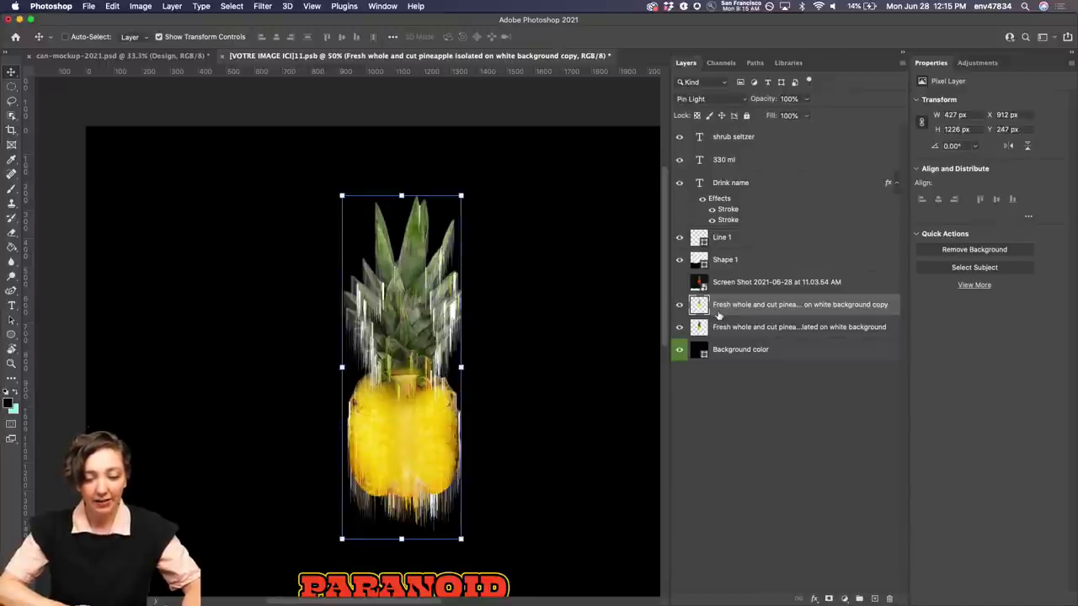
click(679, 305)
click(679, 306)
click(678, 307)
click(678, 306)
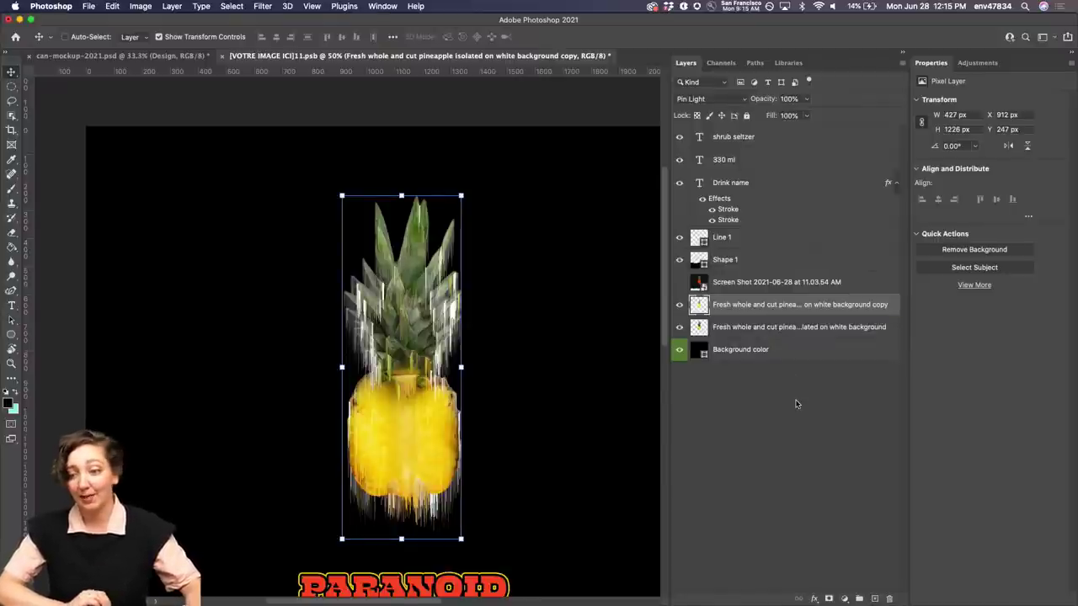
Step: Try a Gradient Fill layer with a purple sunset preset, then cancel it
click(844, 598)
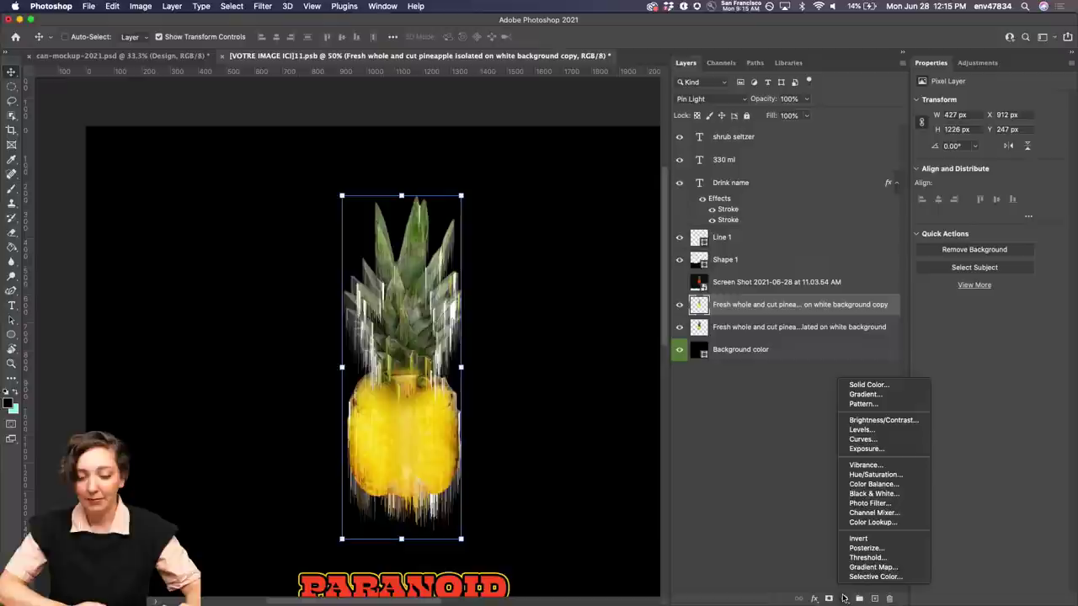
click(862, 397)
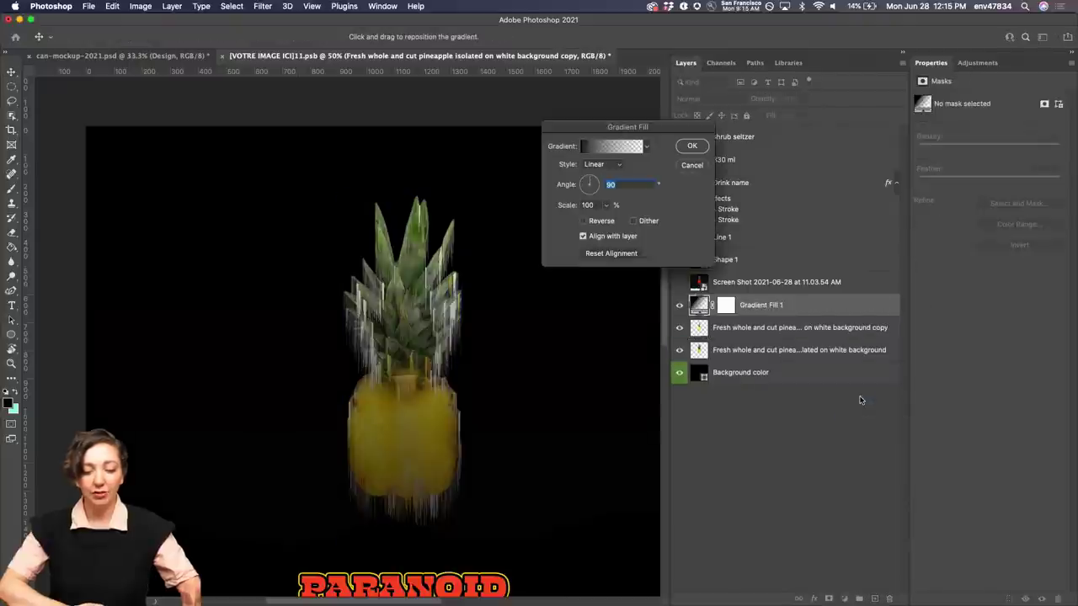
click(648, 149)
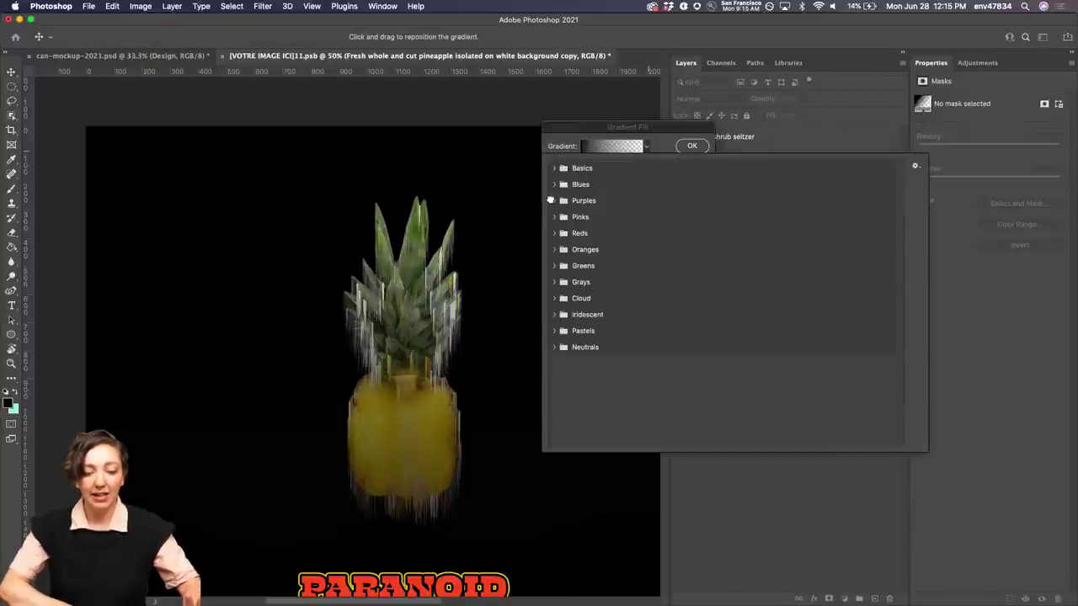
click(554, 201)
click(606, 236)
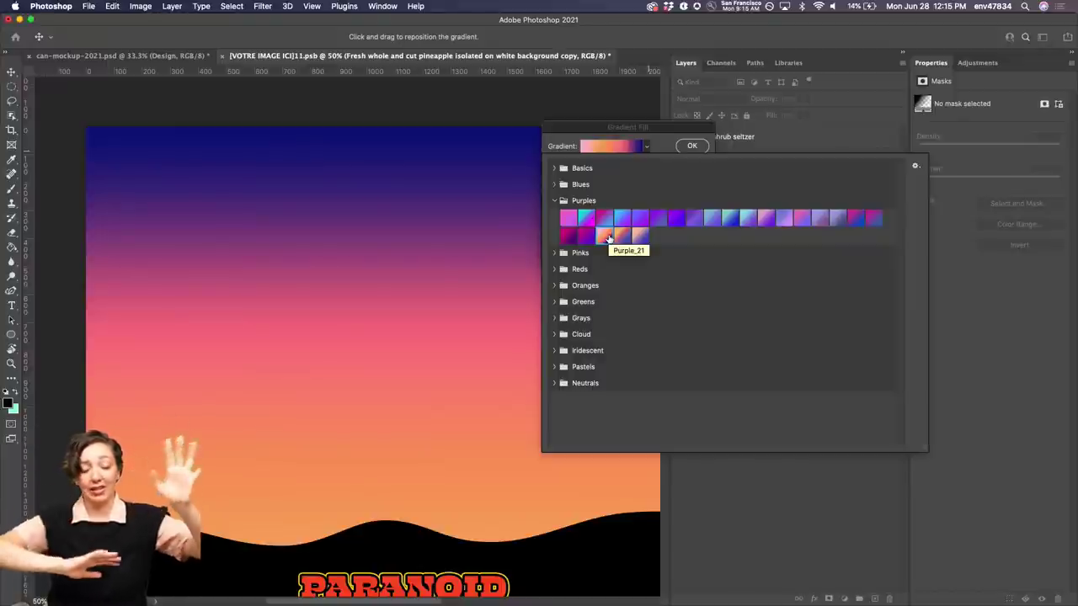
click(680, 133)
click(694, 166)
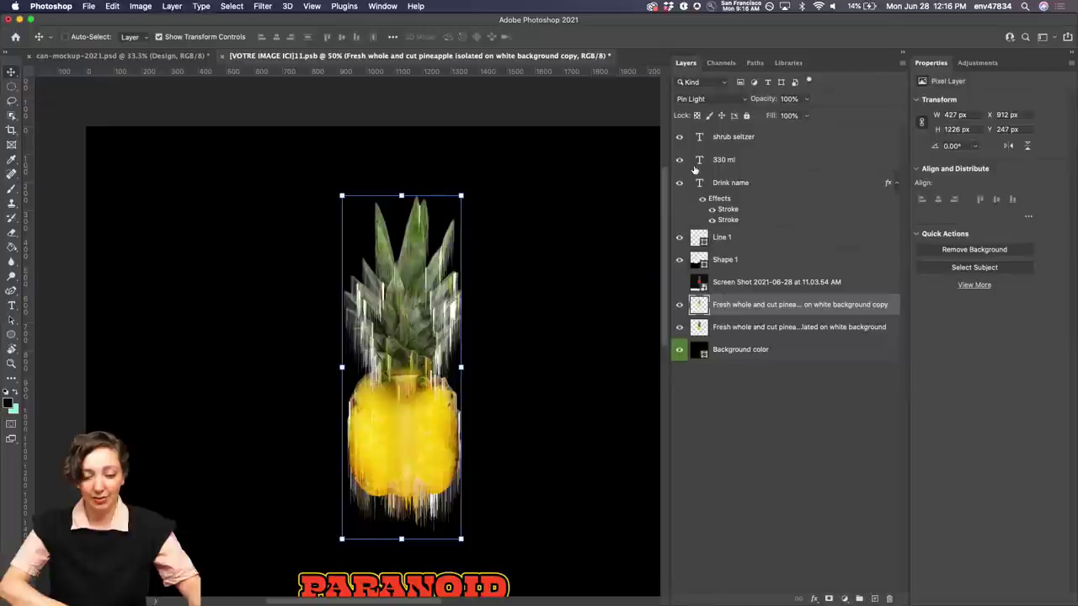
Step: Add a Gradient Map adjustment layer using an orange preset from the Oranges folder
click(844, 598)
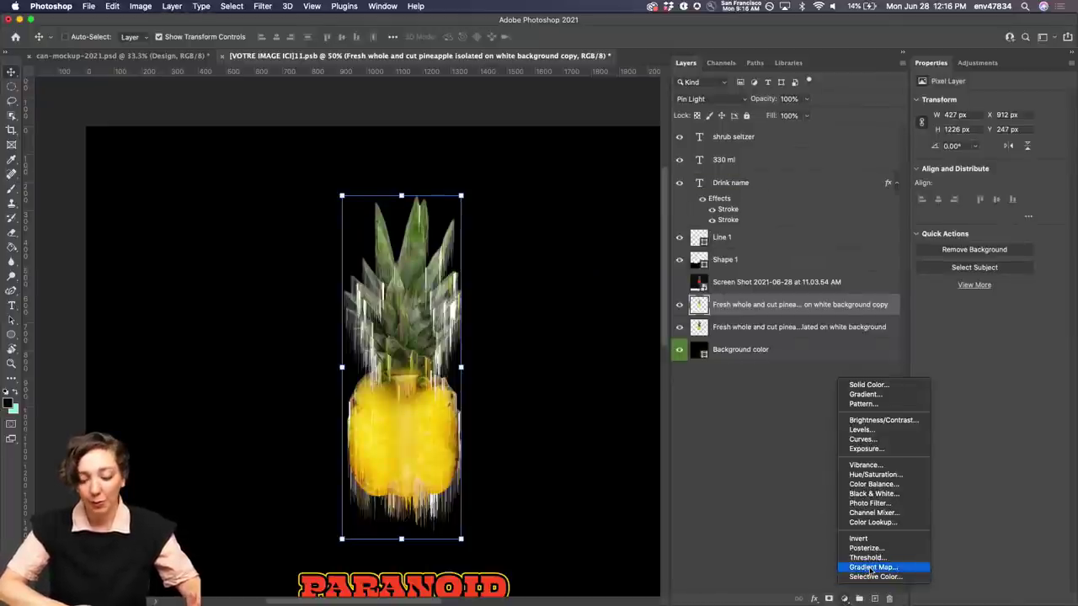
click(871, 568)
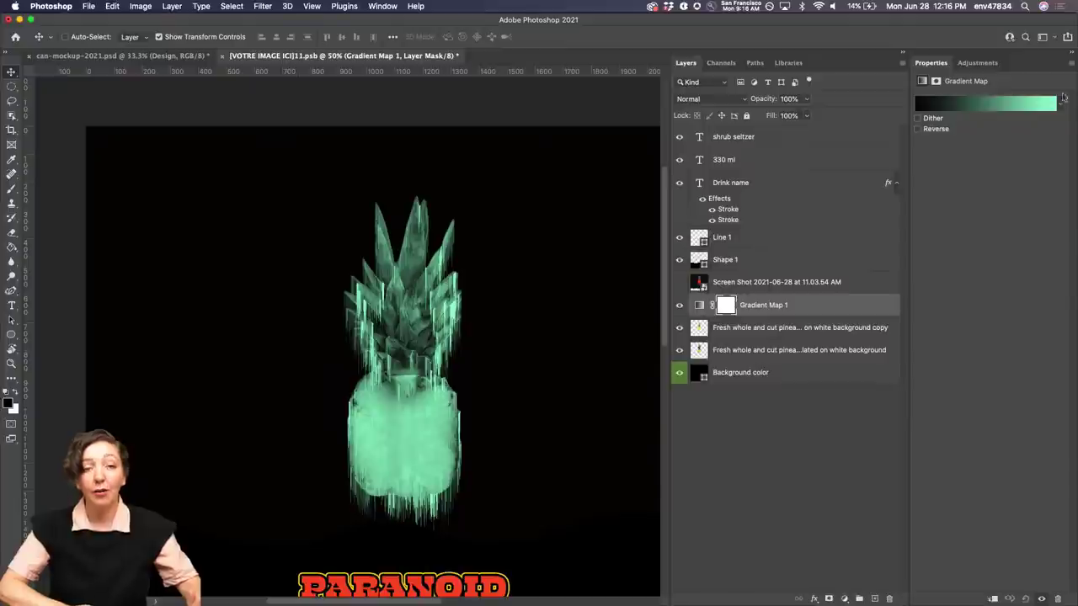
click(1062, 103)
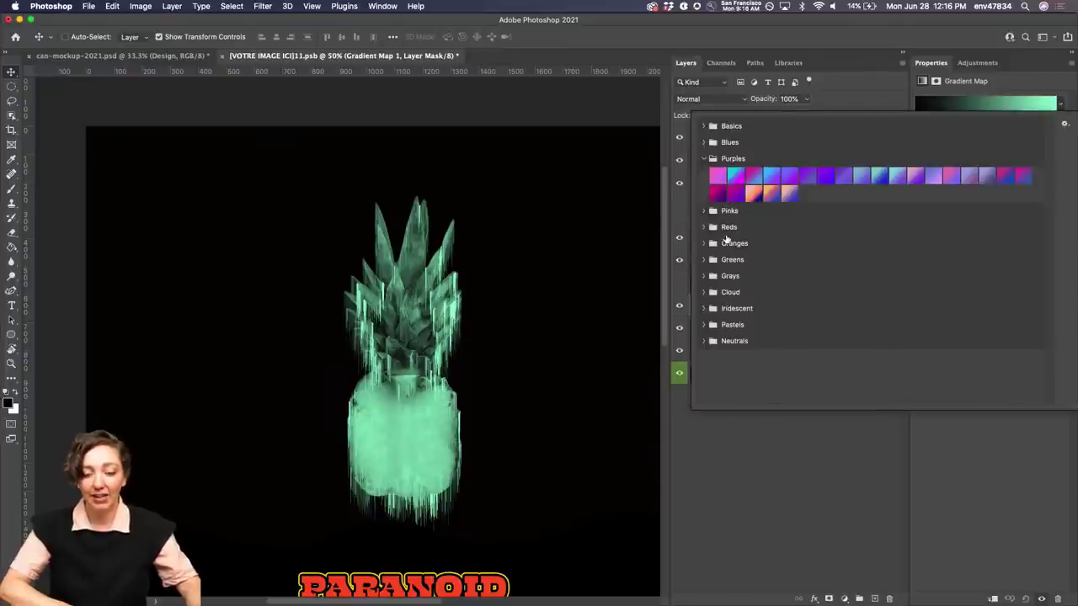
click(703, 243)
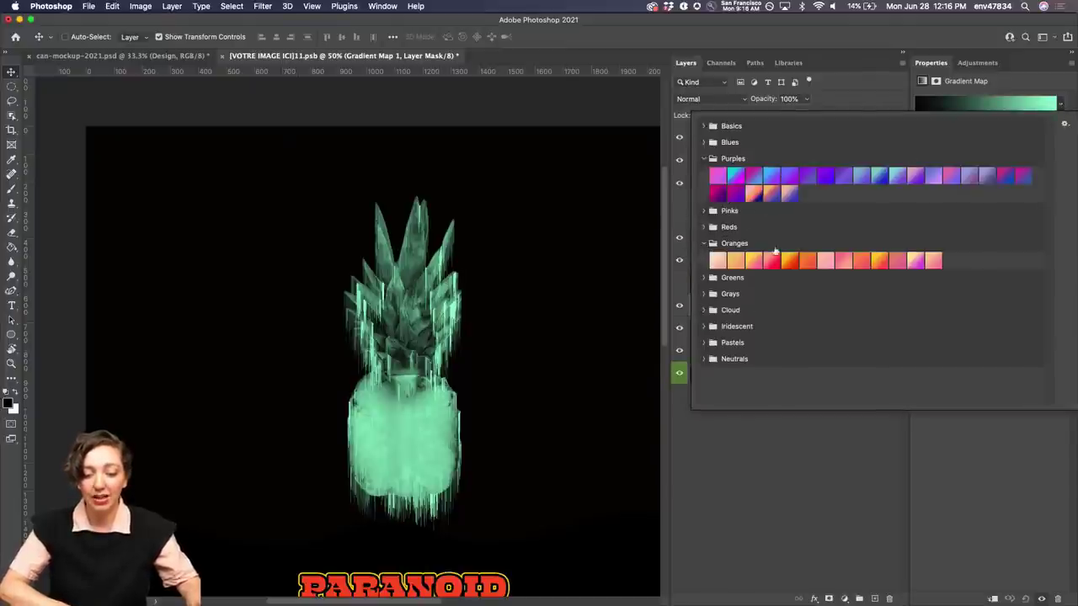
click(878, 262)
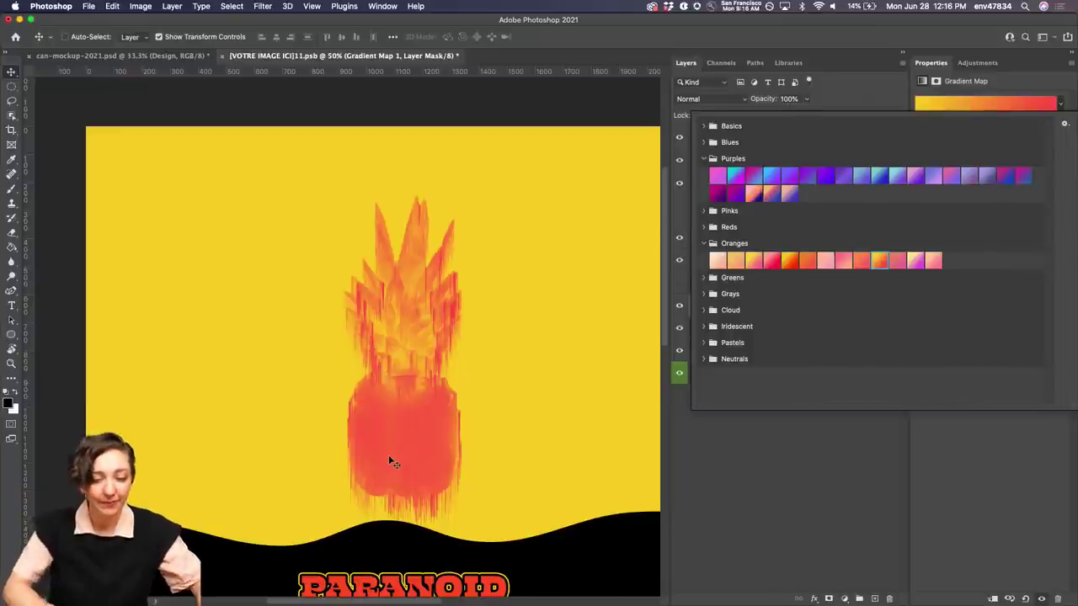
click(779, 262)
click(789, 263)
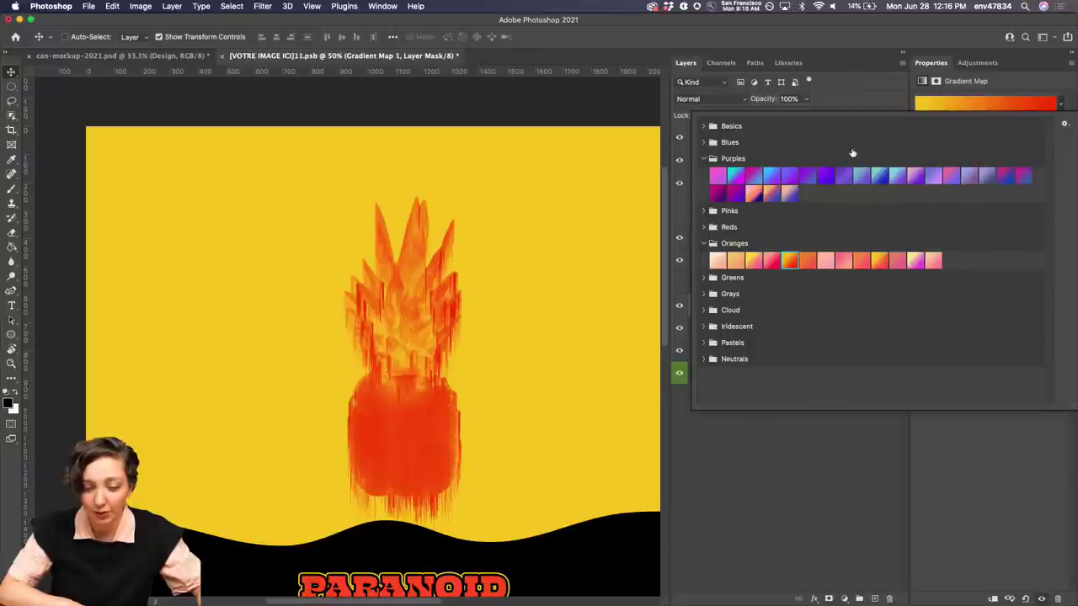
click(1028, 78)
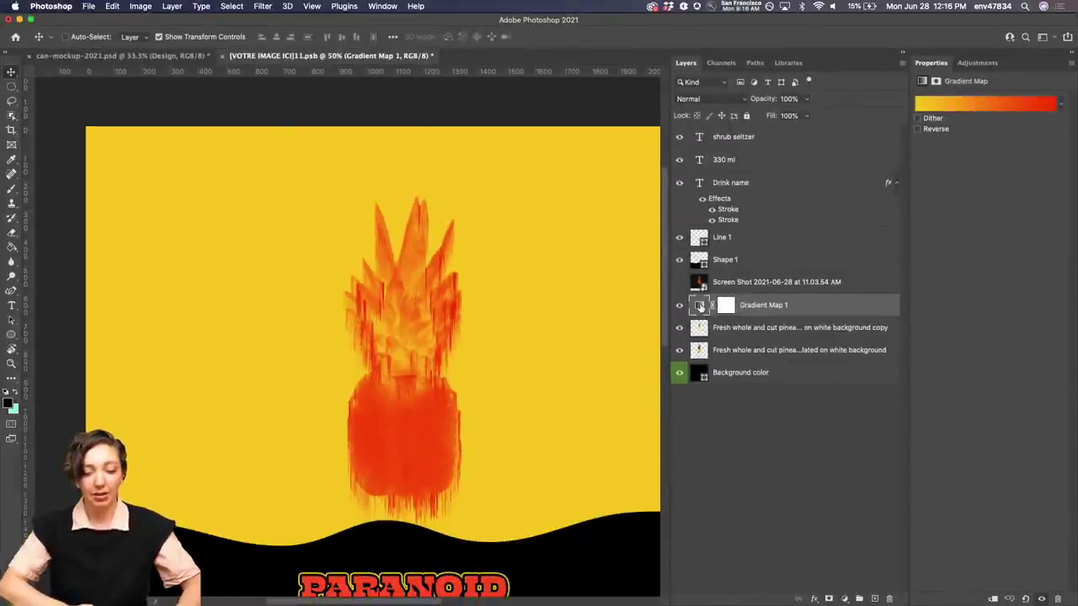
Step: Browse the Oranges gradient presets again, keeping the orange gradient map
click(1060, 103)
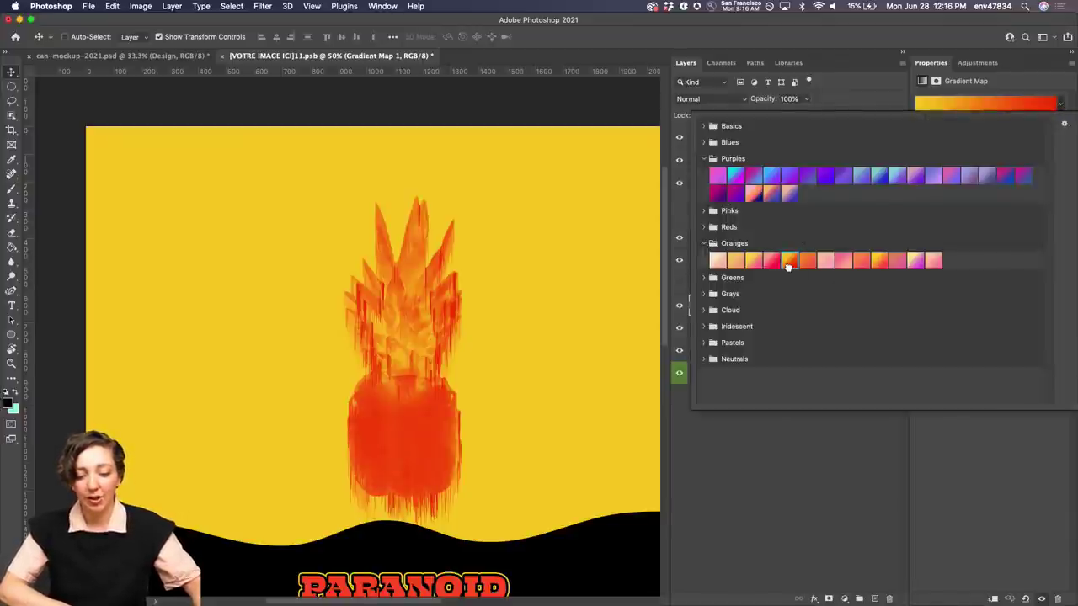
click(703, 243)
click(703, 243)
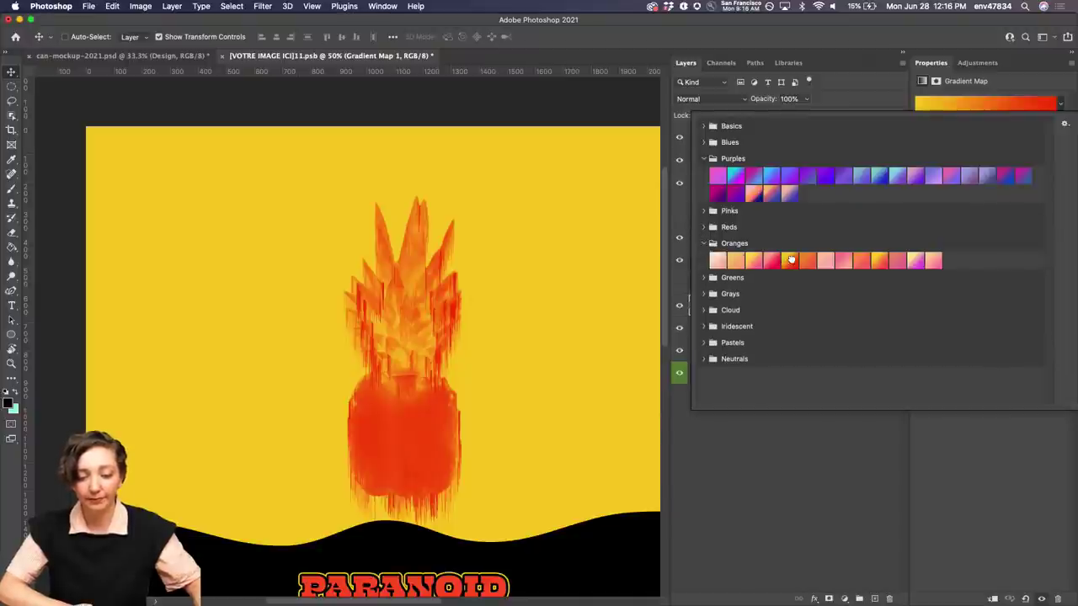
click(981, 462)
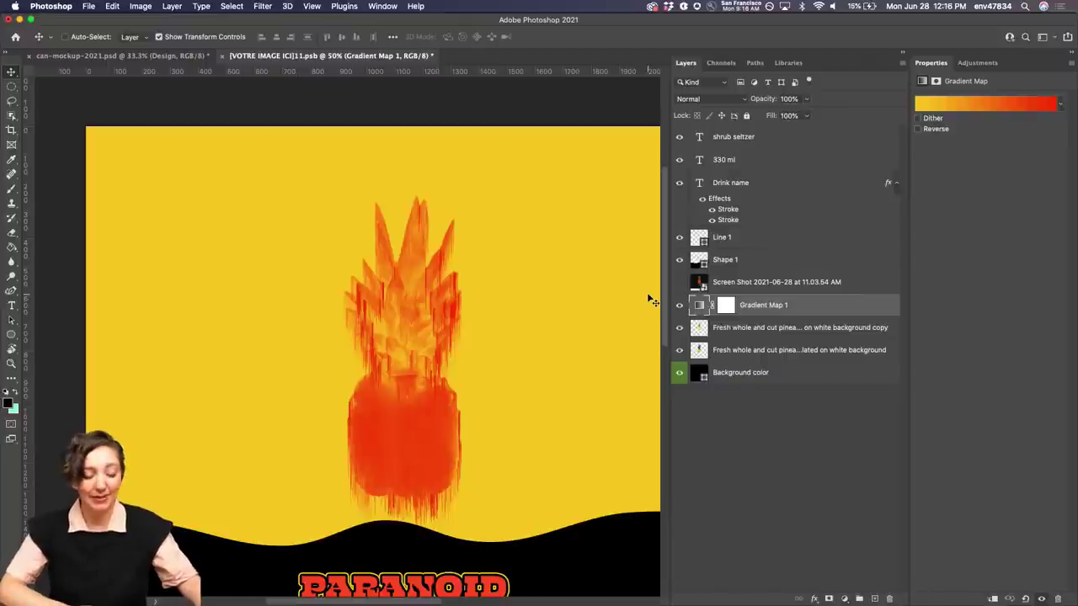
Step: Try Screen blending and orange and yellow background fills, then return the background to black
click(730, 98)
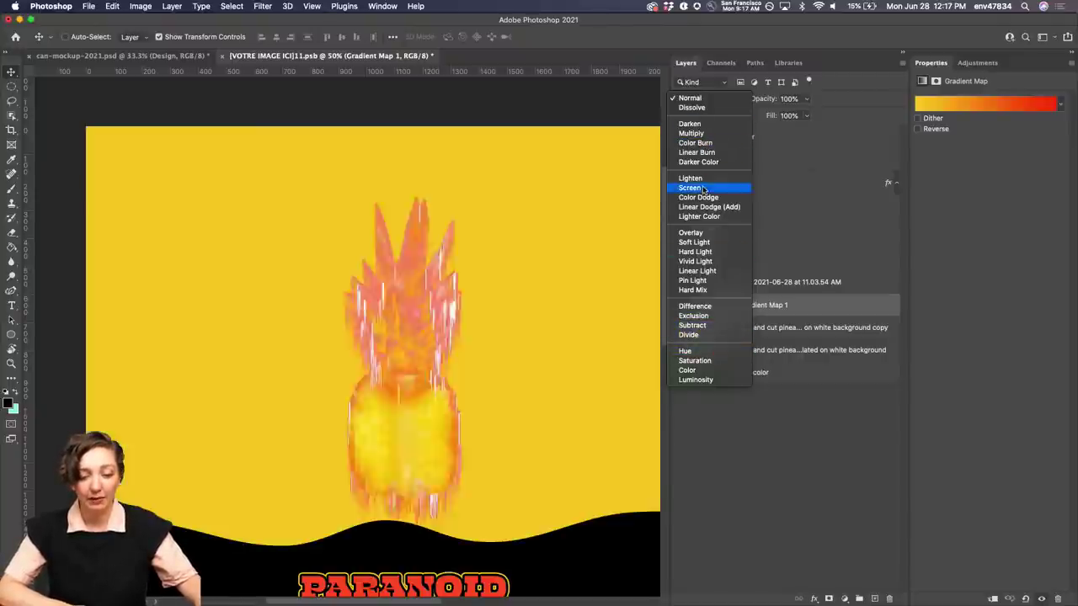
click(704, 189)
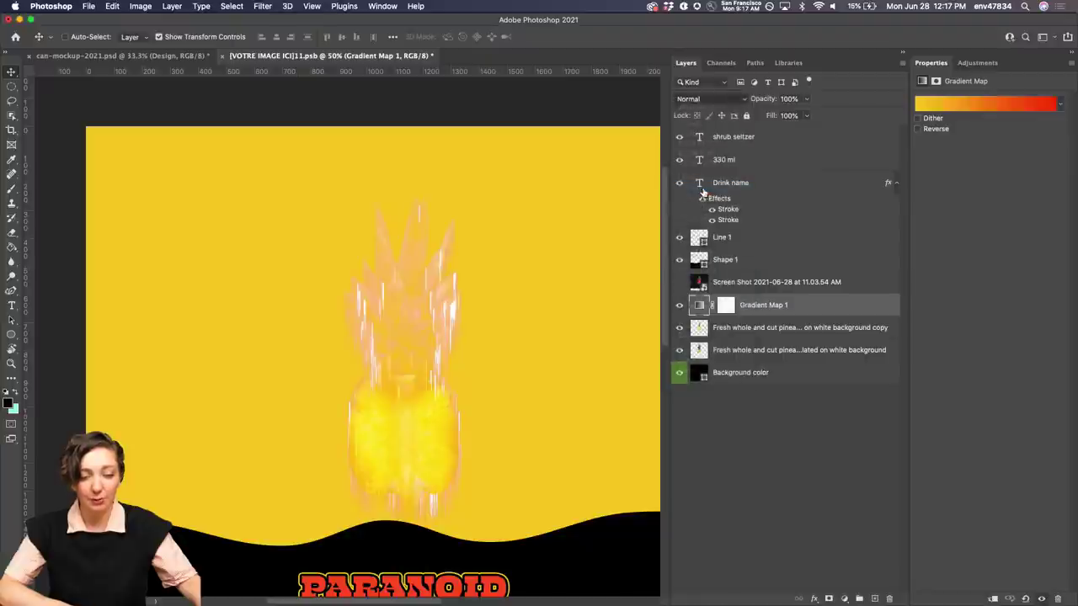
click(704, 375)
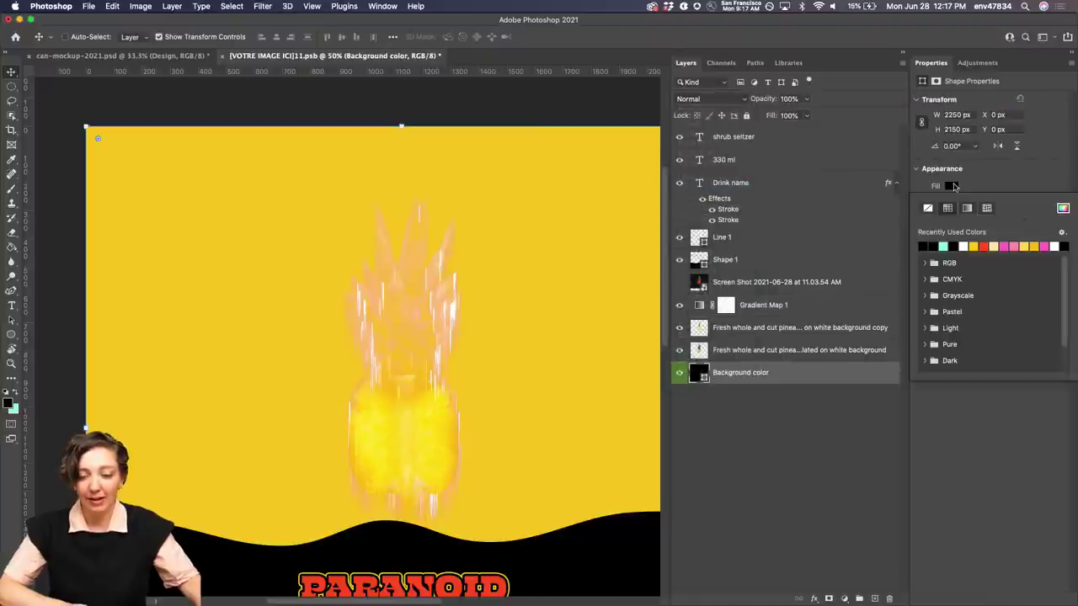
click(1000, 245)
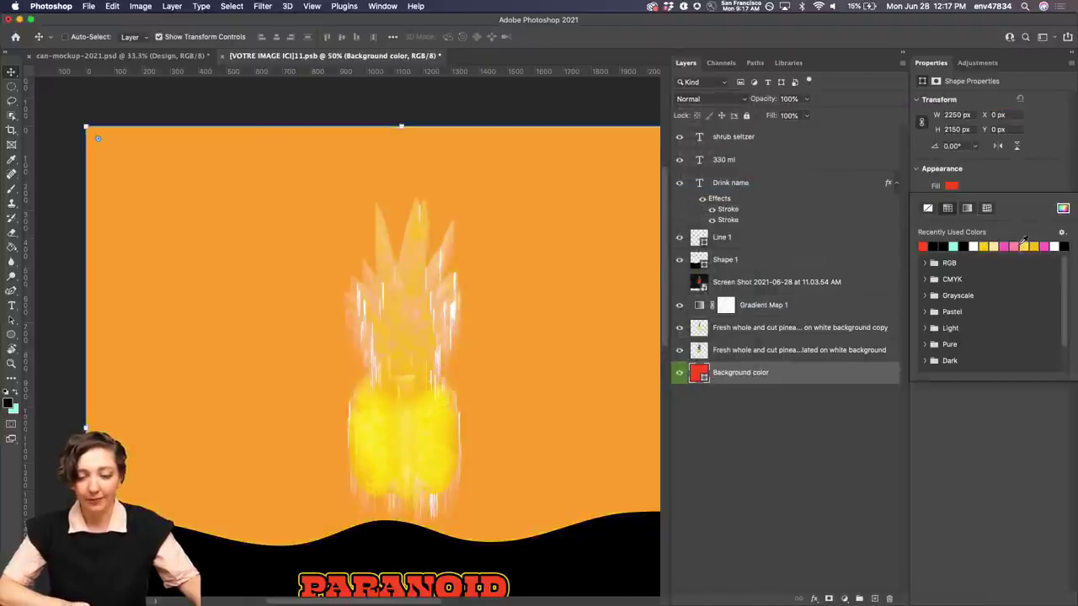
click(1023, 244)
click(1010, 248)
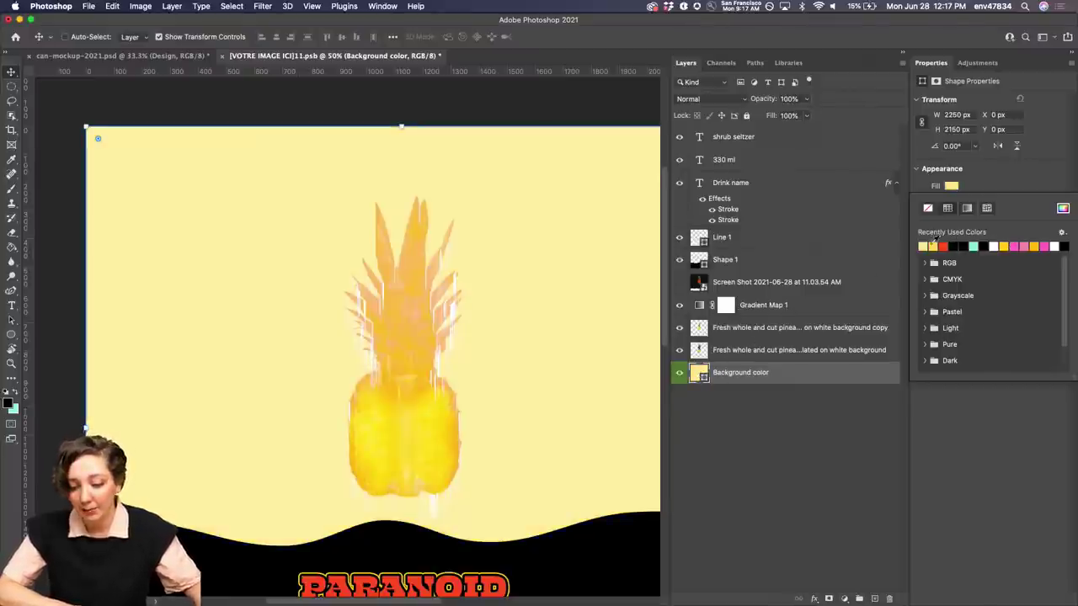
click(953, 245)
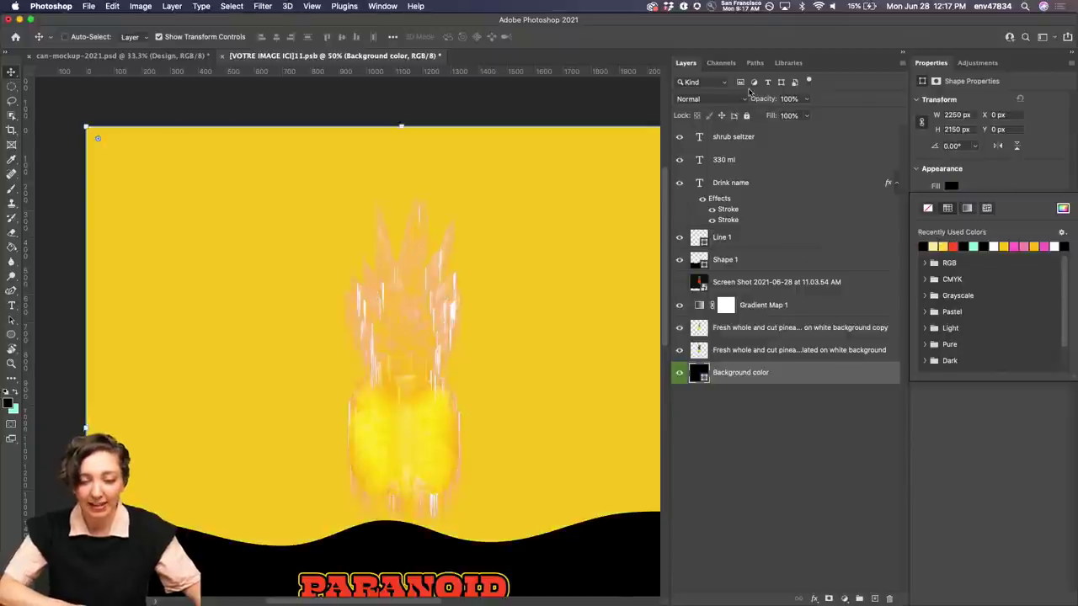
Step: Set Gradient Map 1's blend mode to Darken
click(746, 100)
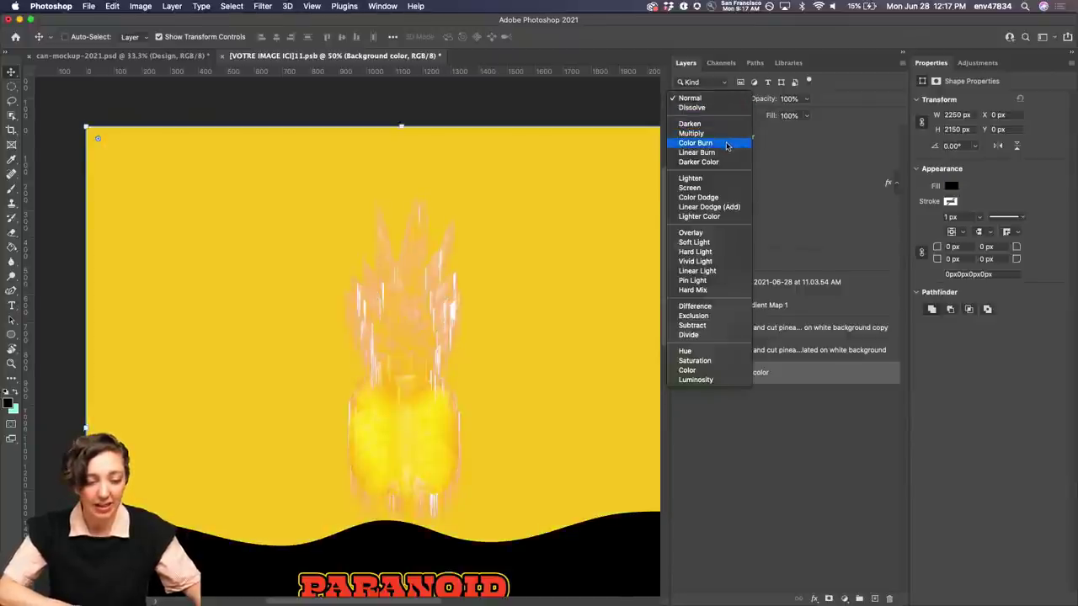
key(Escape)
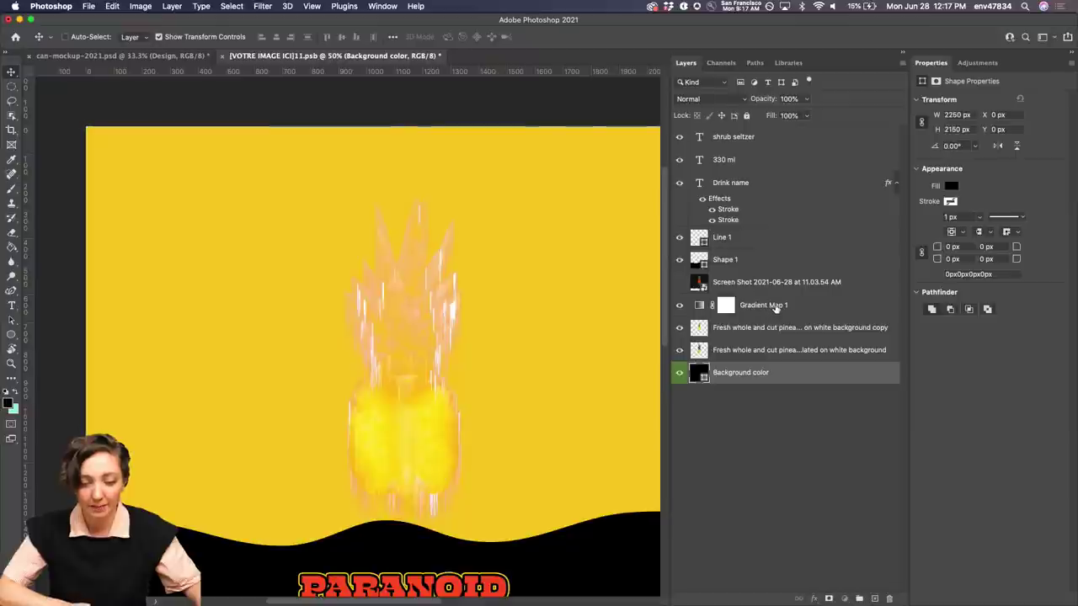
click(774, 309)
click(743, 100)
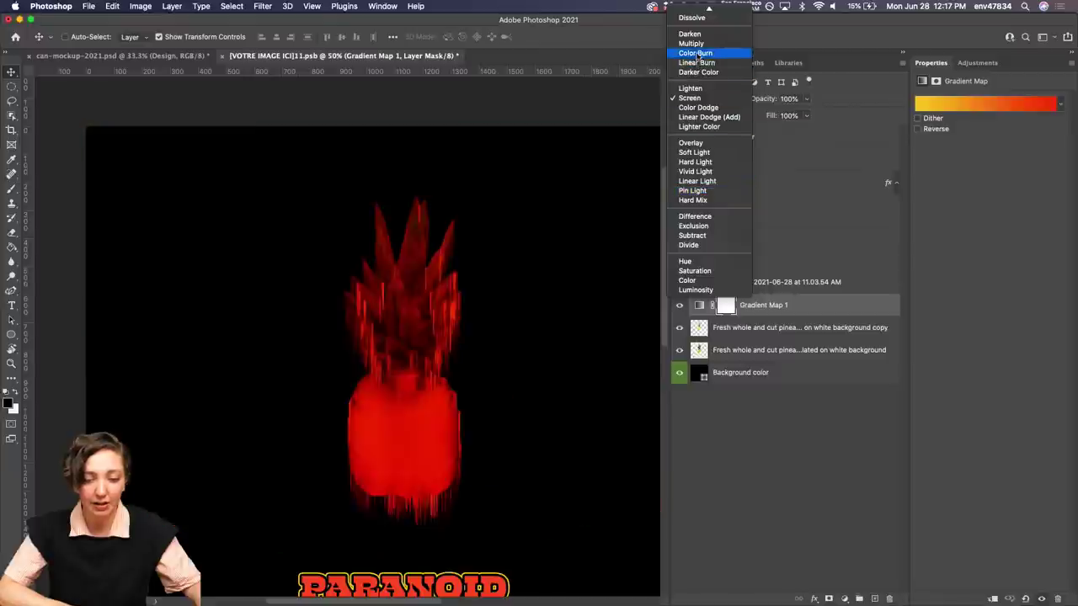
click(698, 37)
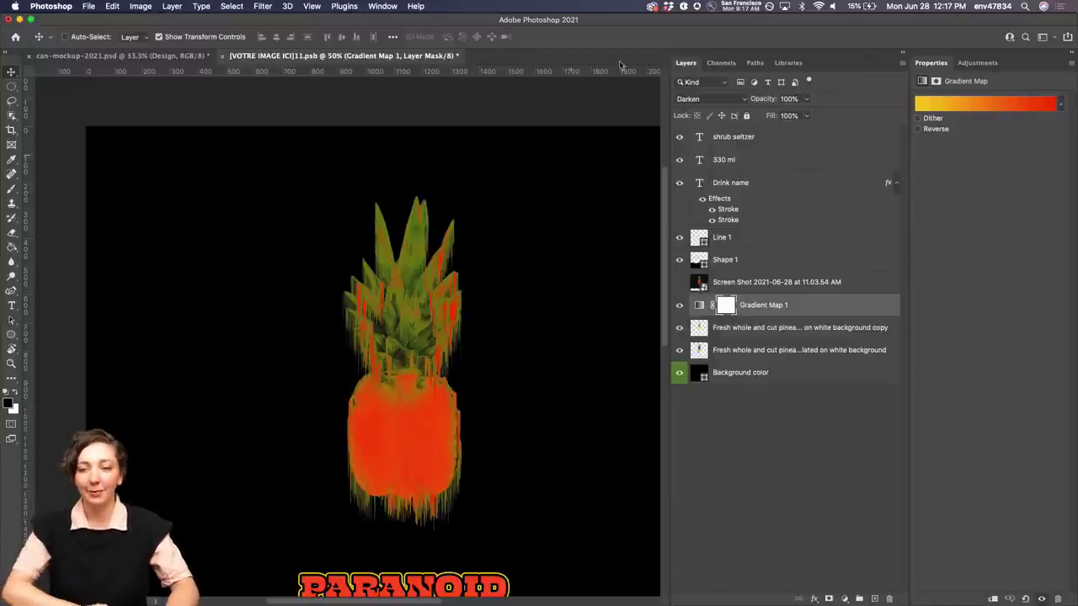
click(758, 420)
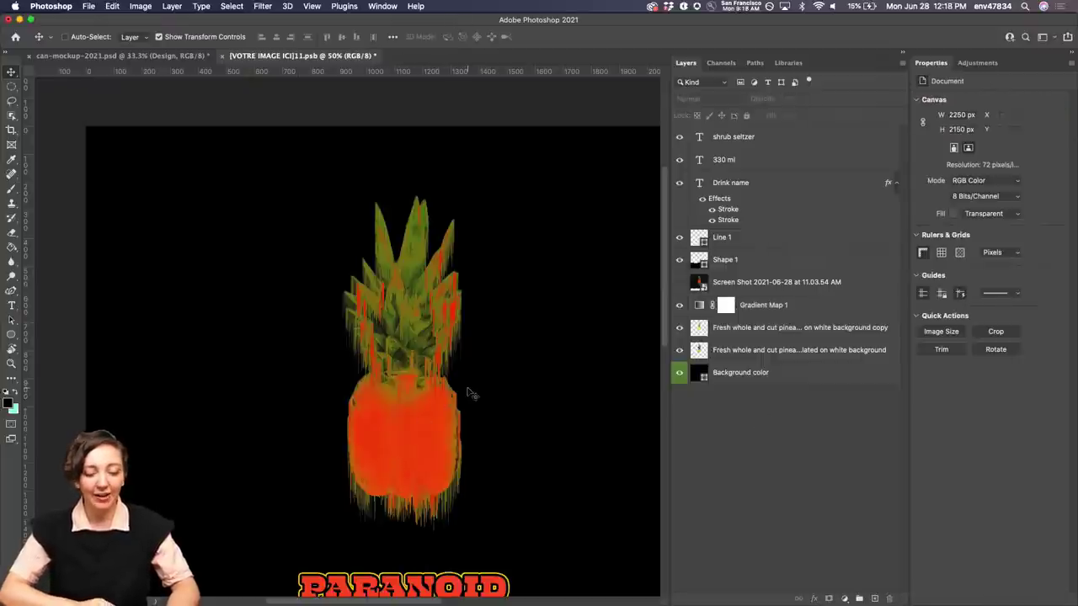
Step: Compare the pineapple copy on and off, then add a layer mask to it and target the mask
scroll(471, 394, down, 2)
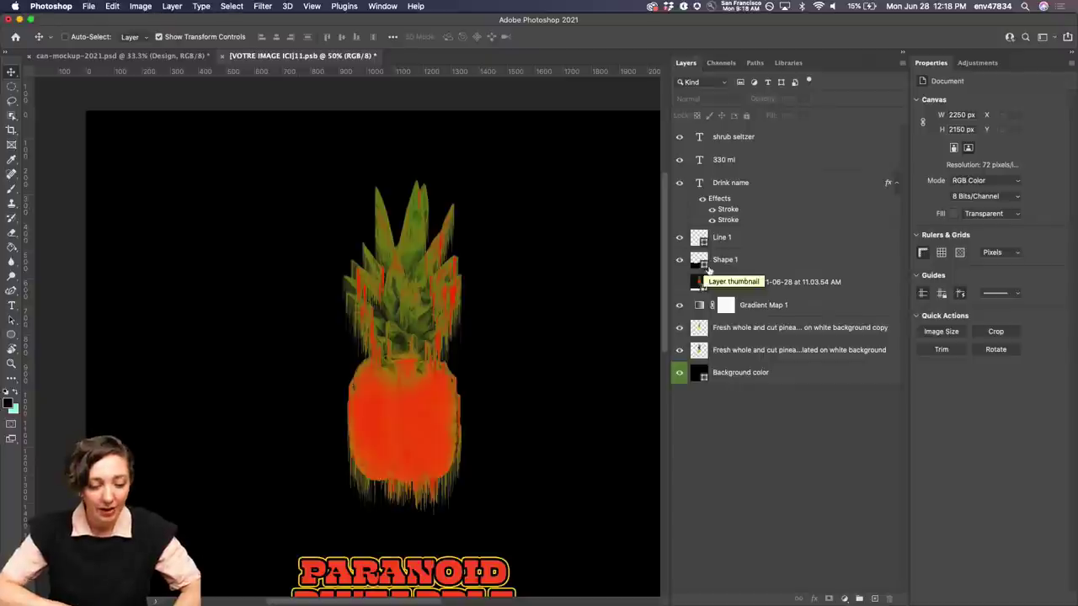
click(755, 328)
click(679, 329)
click(678, 329)
click(679, 328)
click(679, 328)
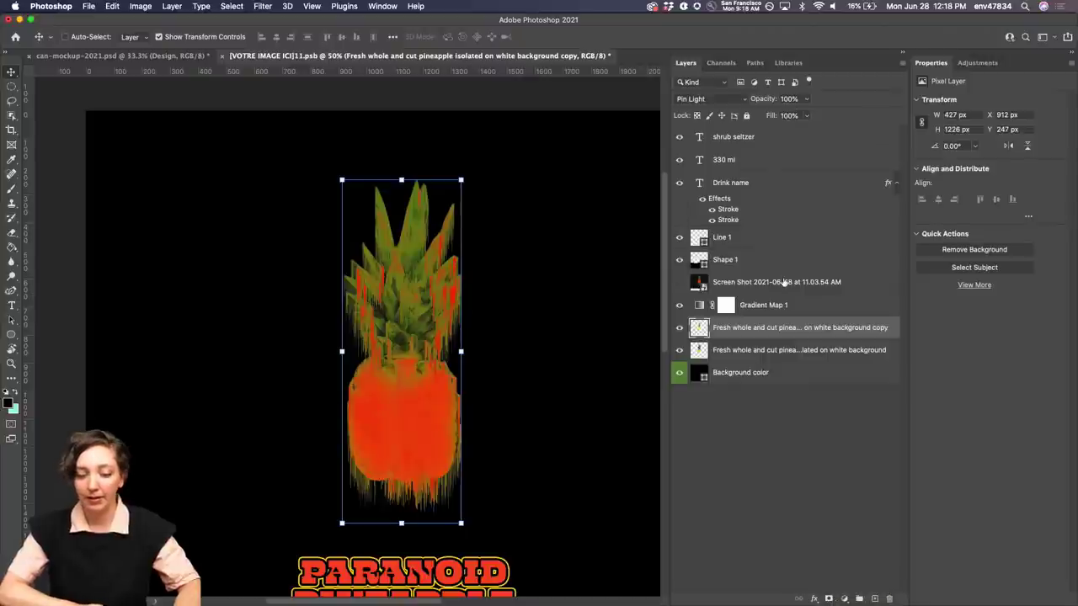
click(828, 598)
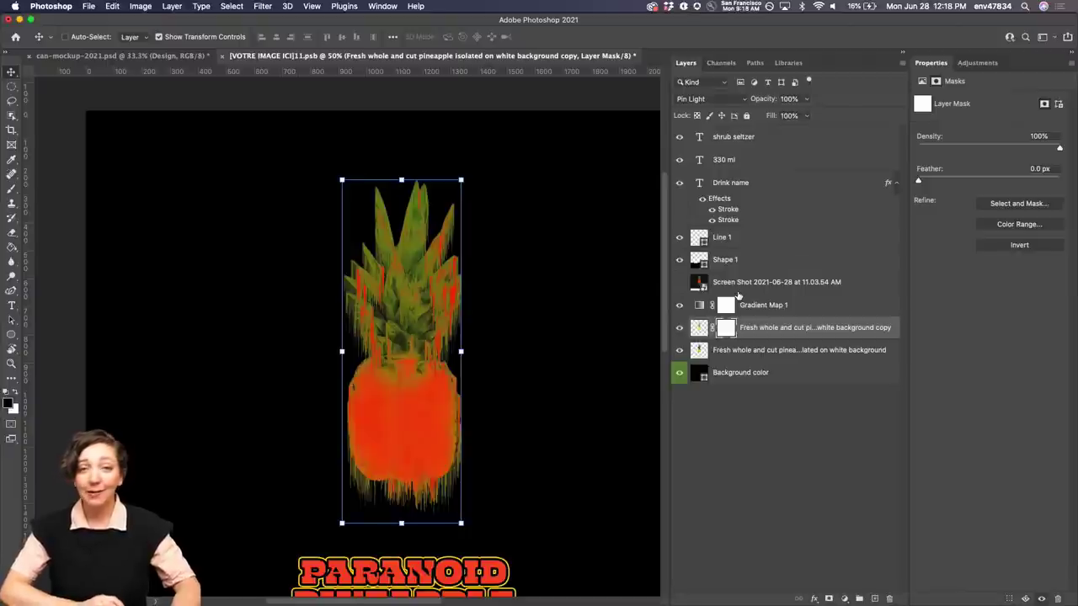
key(super+equal)
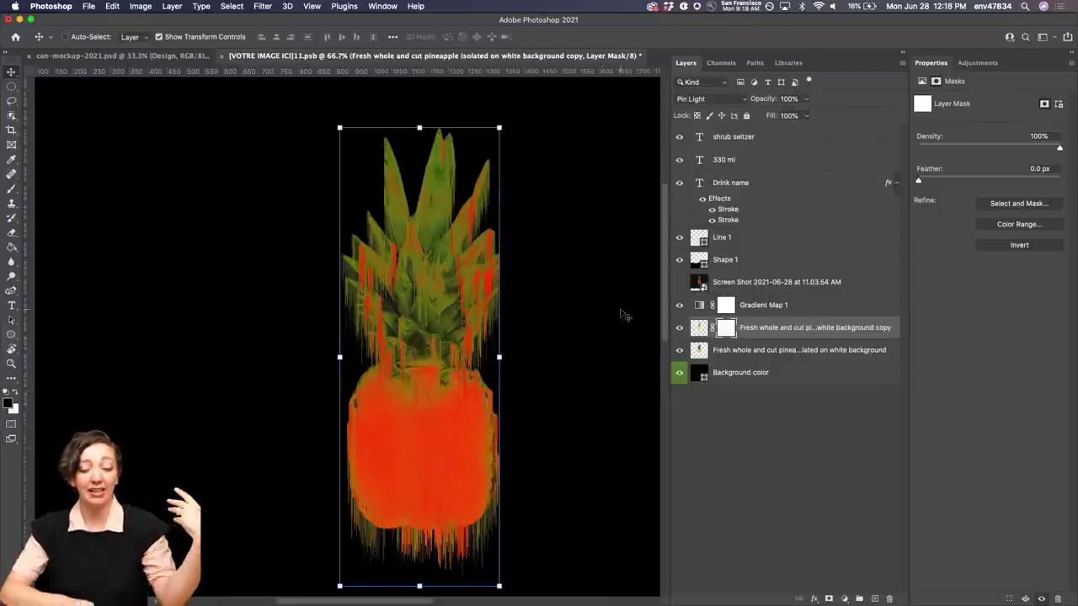
click(700, 329)
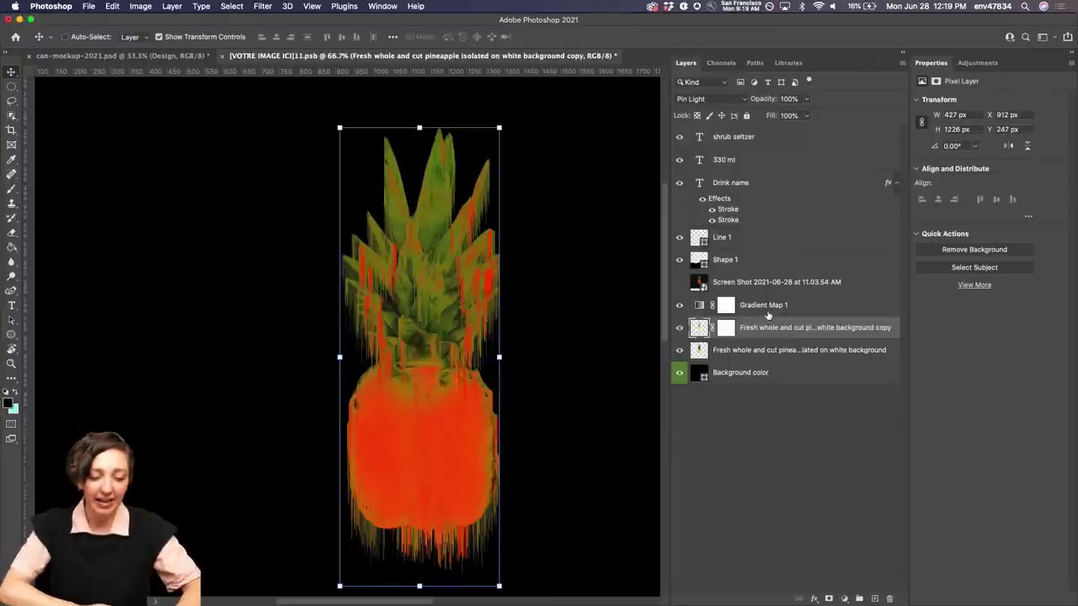
click(727, 330)
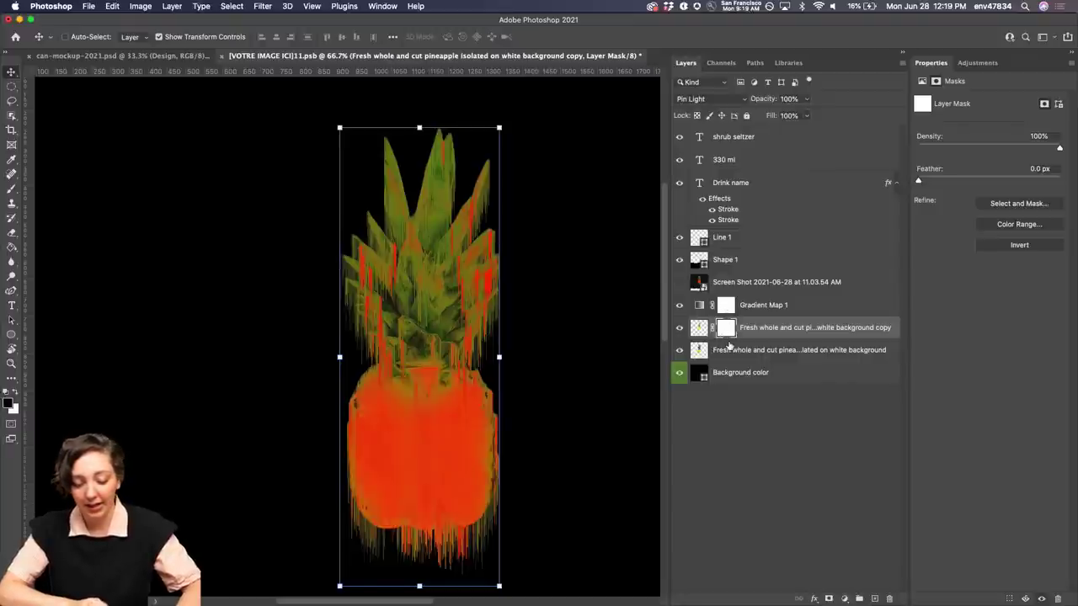
Step: Enlarge the brush to 175 px and paint black on the mask over the upper leaves
key(b)
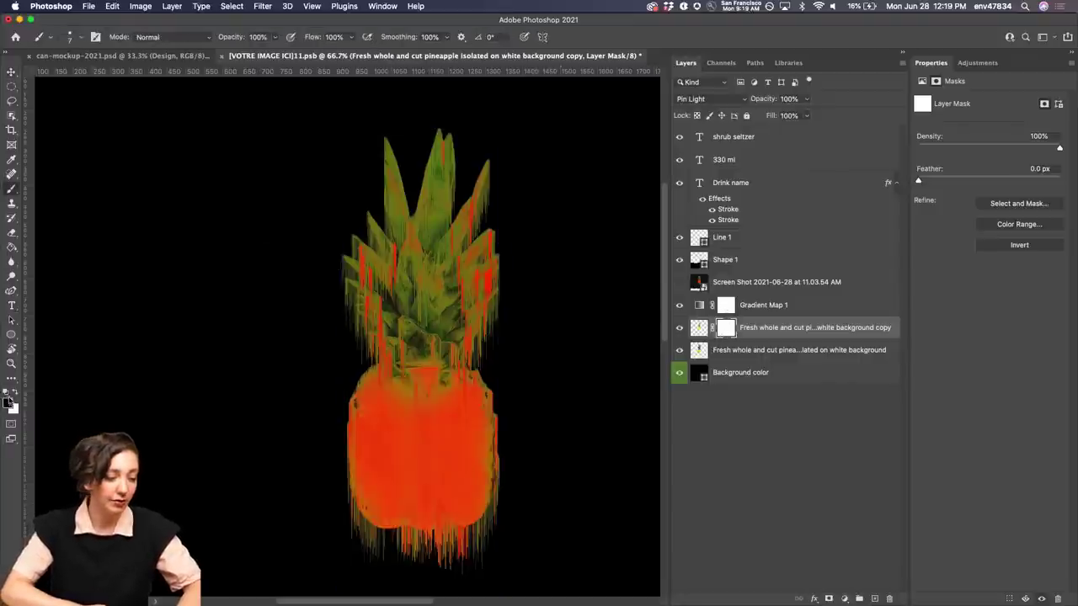
click(80, 38)
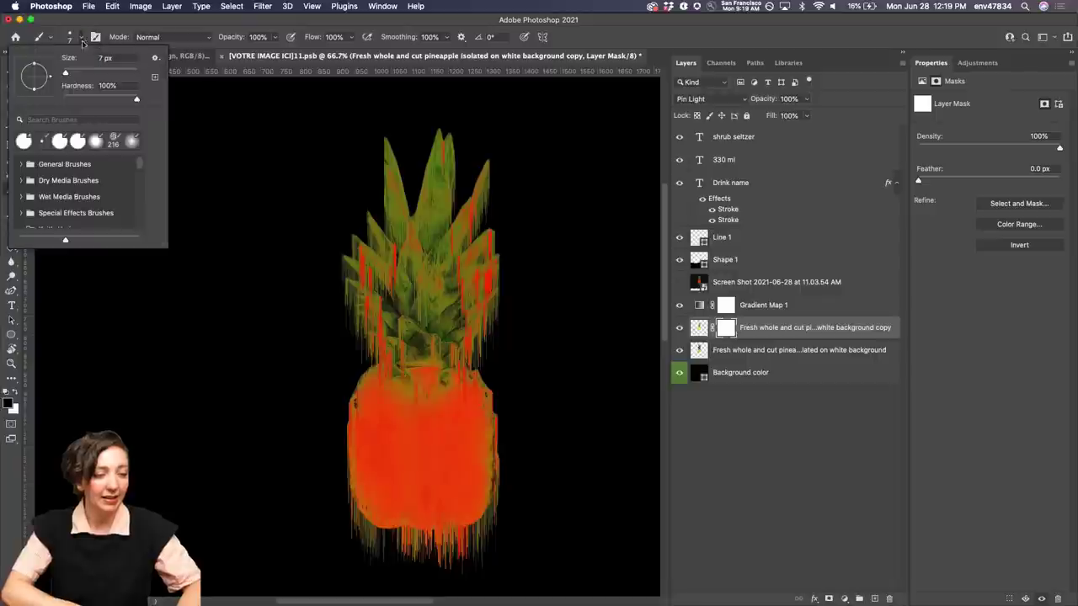
drag(69, 75, 75, 76)
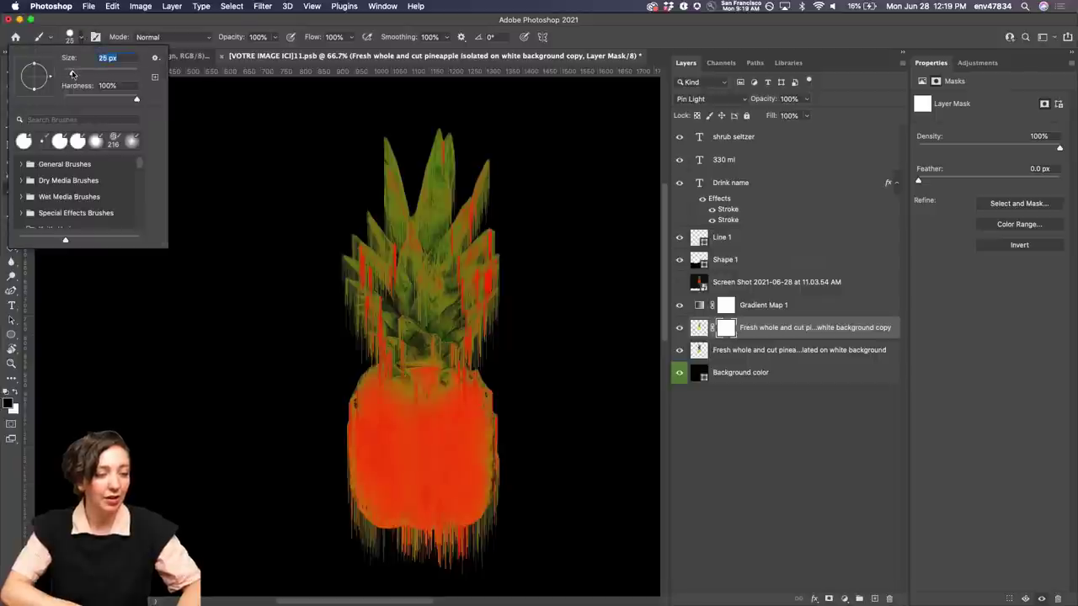
click(115, 28)
click(83, 38)
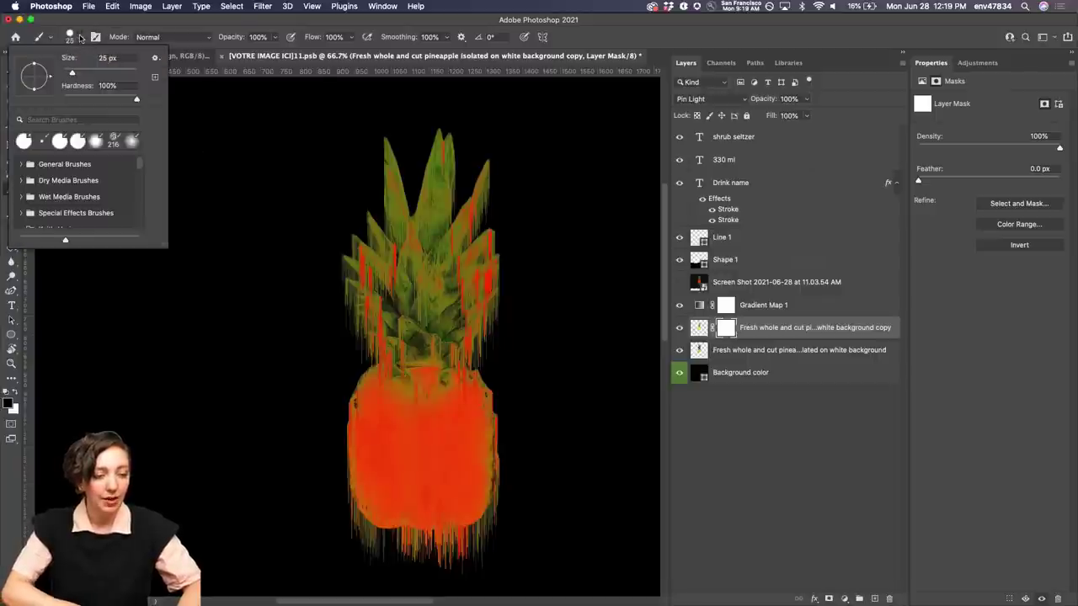
drag(74, 73, 94, 80)
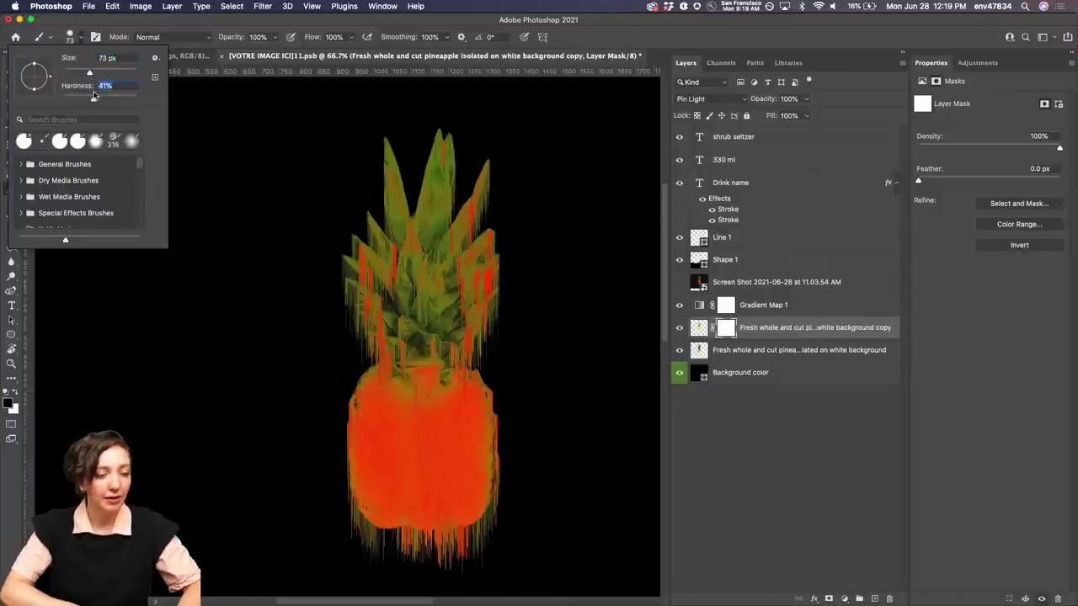
click(106, 25)
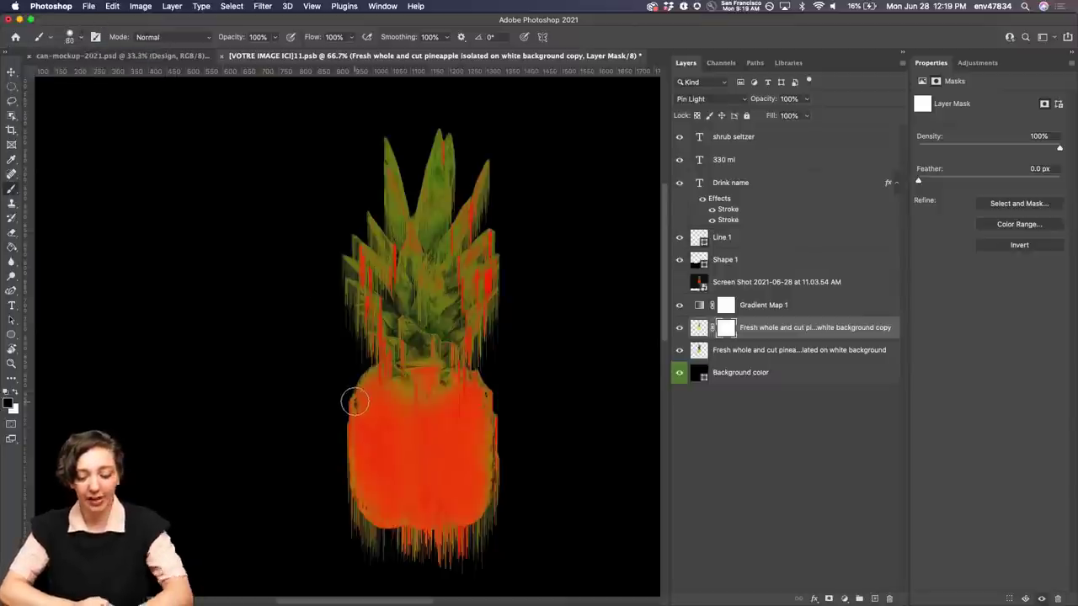
key(bracketright)
key(bracketright)
key(bracketright)
key(bracketright)
key(bracketright)
key(bracketright)
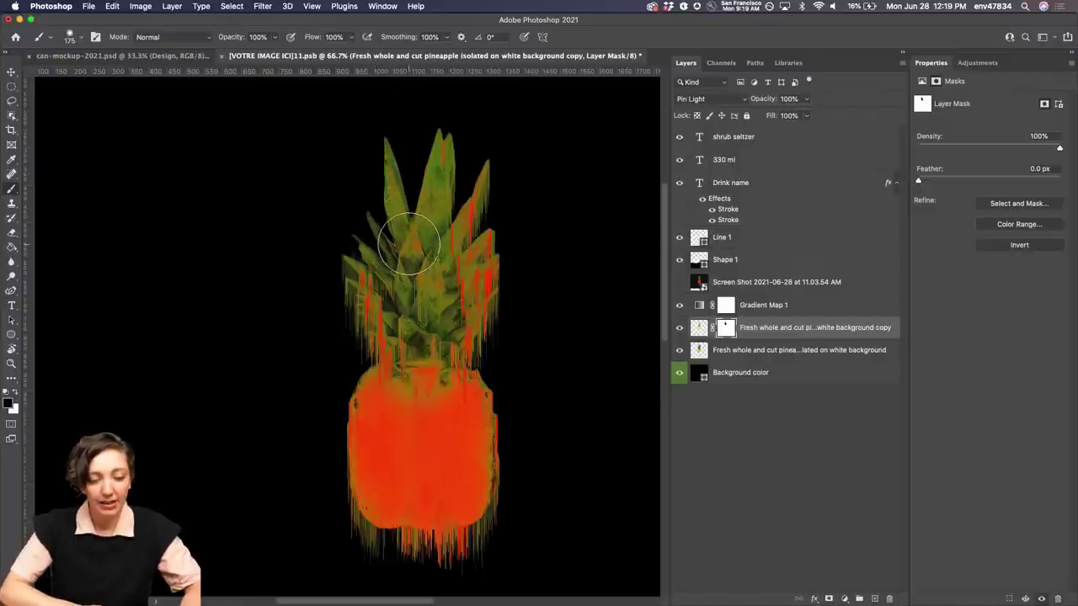
mouse_move(410, 271)
mouse_down()
mouse_move(385, 243)
mouse_move(341, 253)
mouse_move(356, 259)
mouse_up()
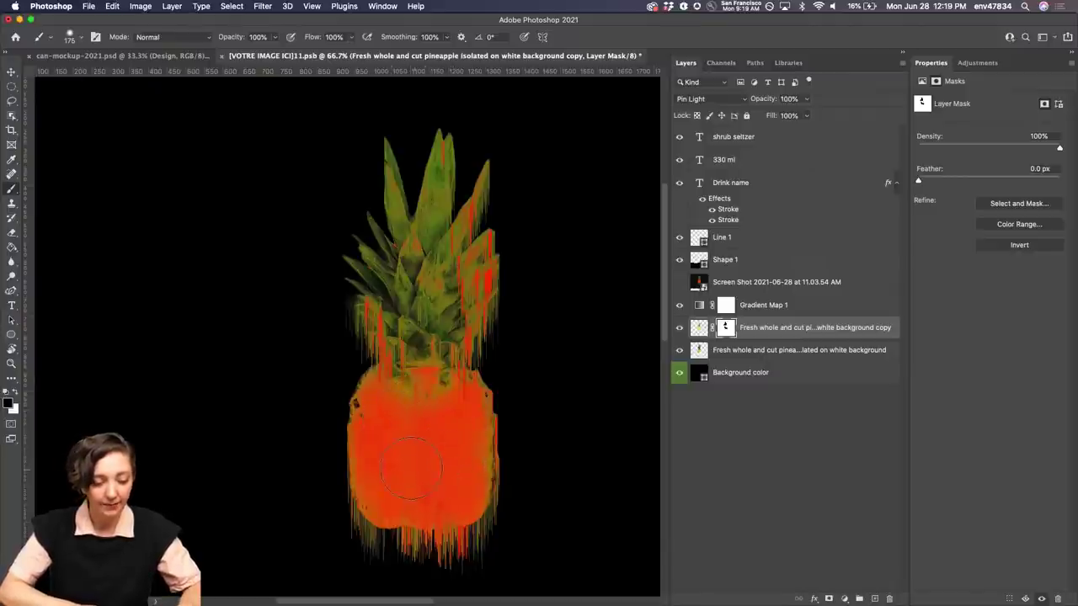
key(super+minus)
key(super+minus)
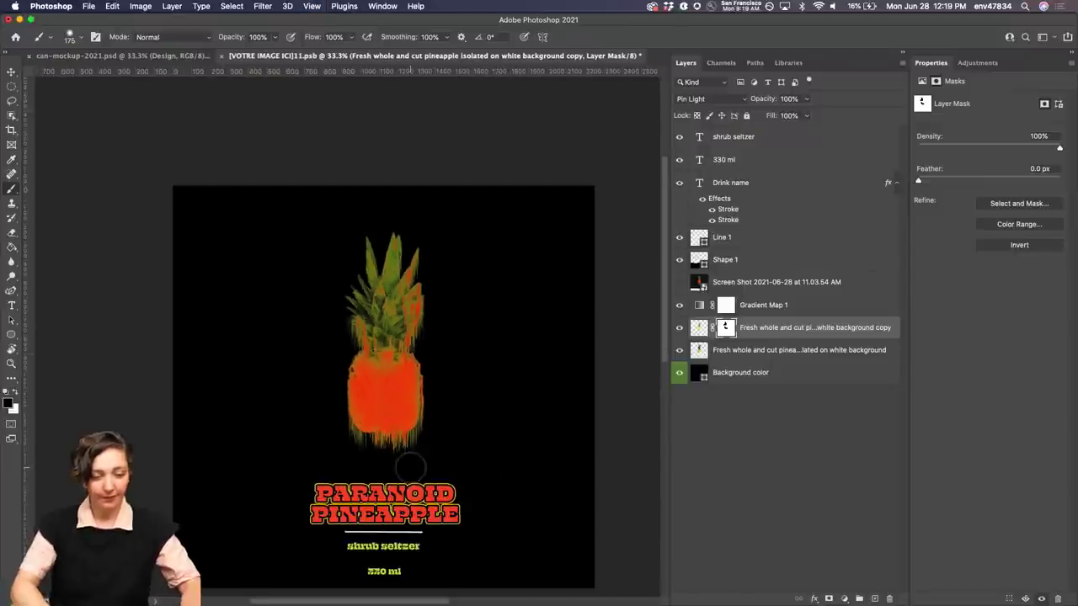
right_click(725, 329)
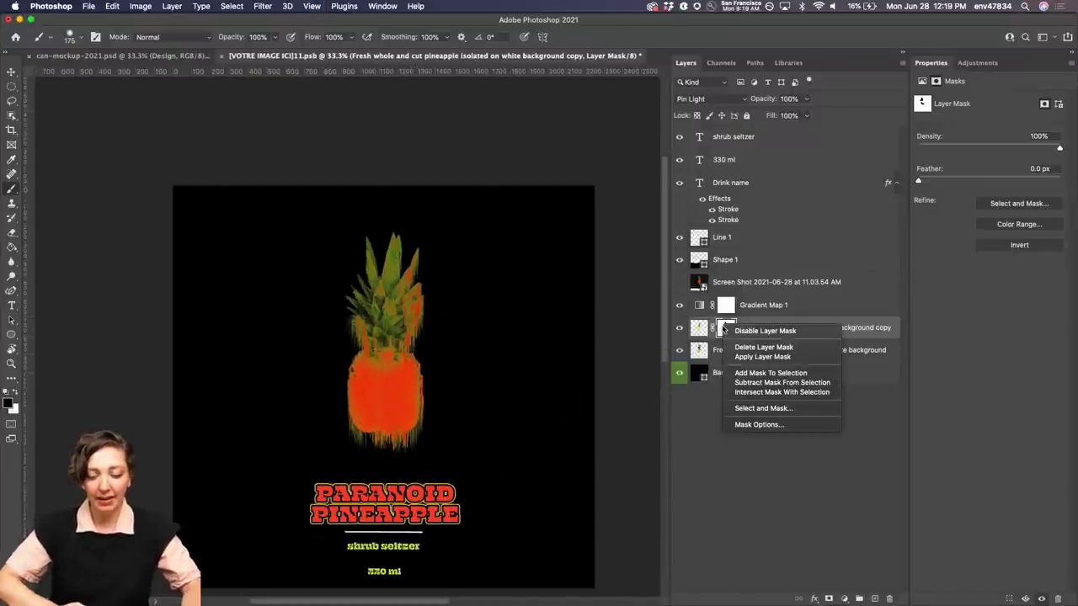
click(744, 331)
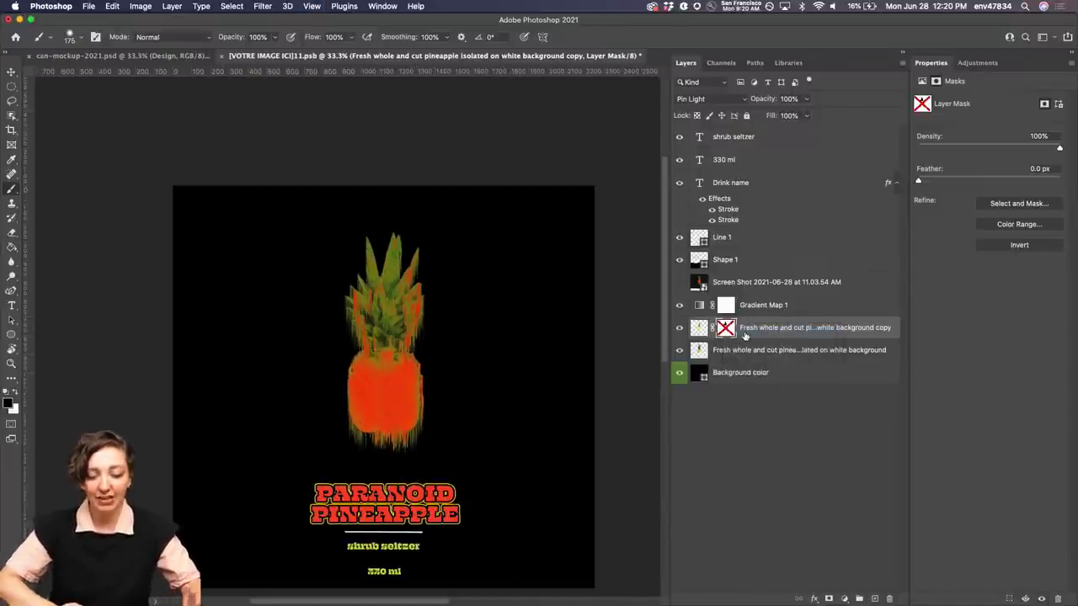
right_click(726, 331)
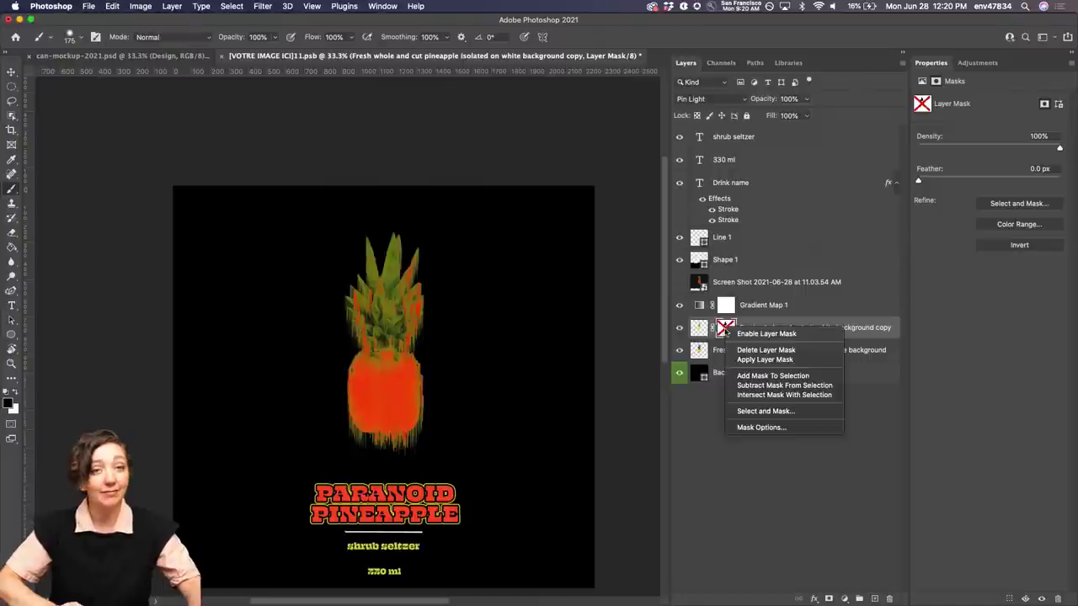
click(744, 335)
key(super+equal)
key(super+equal)
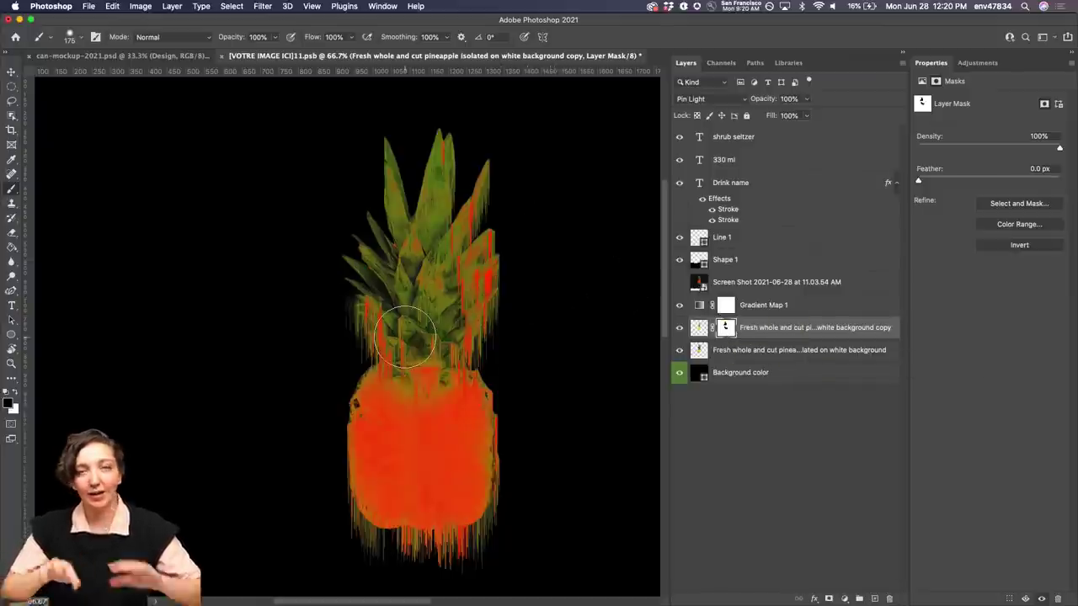
scroll(356, 337, down, 3)
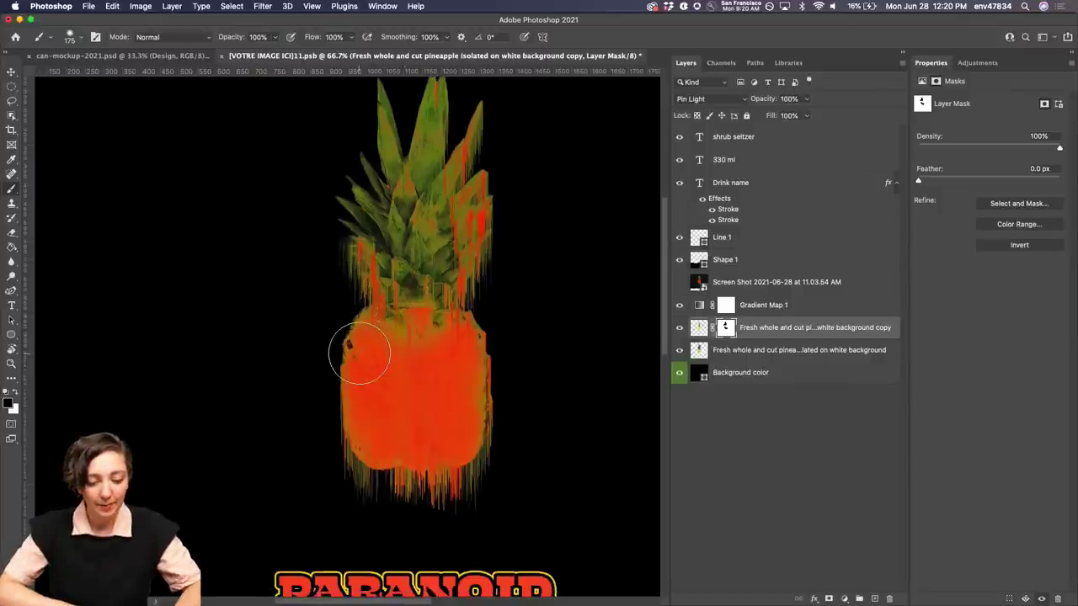
key(super+minus)
key(super+minus)
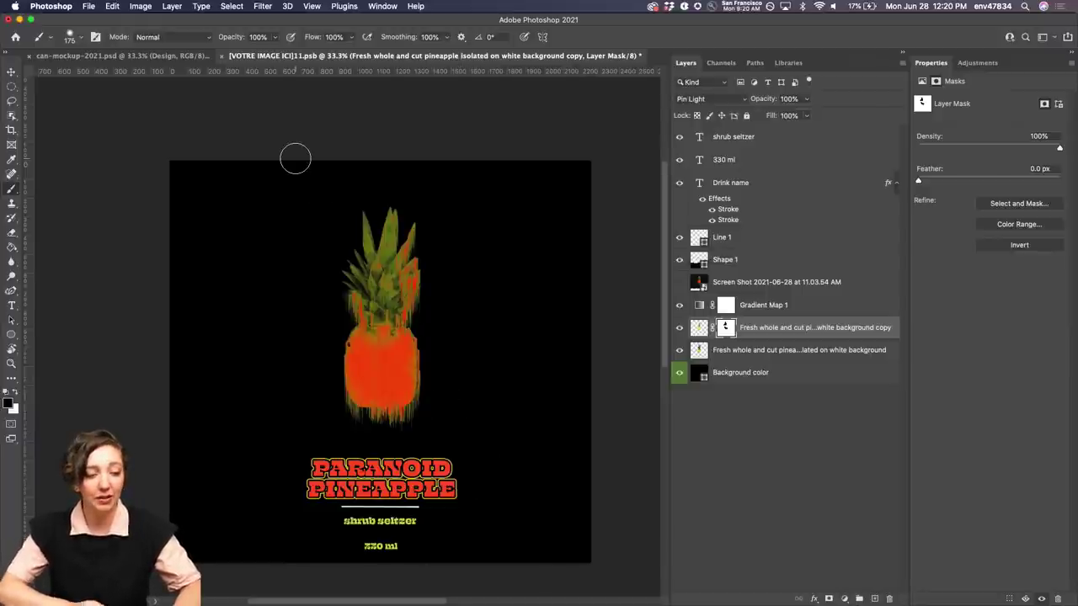
Step: Briefly preview the Screen Shot smiley layer, then select Gradient Map 1
click(678, 283)
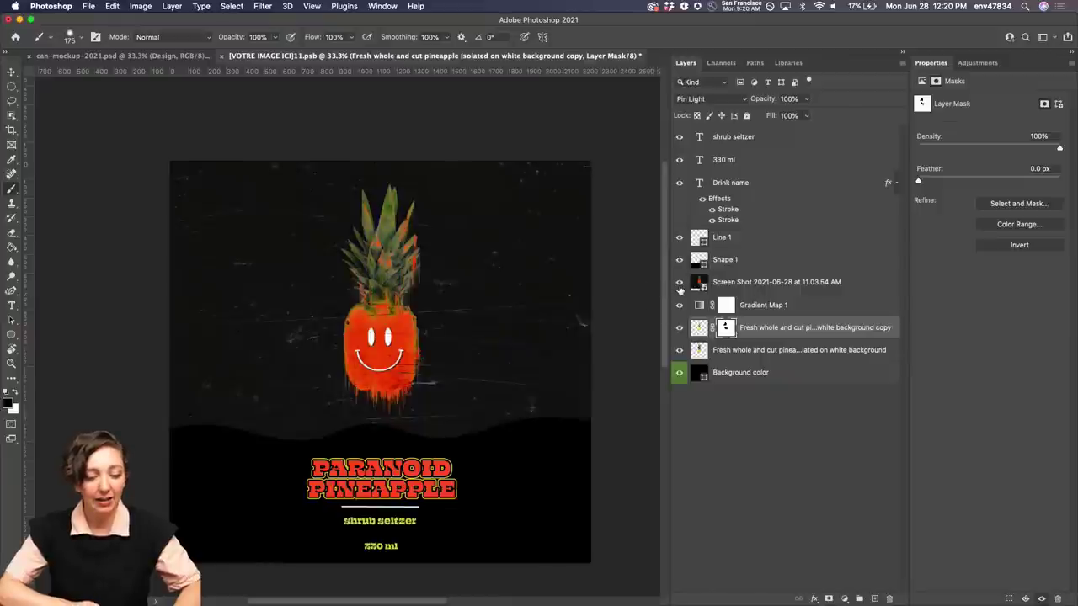
click(678, 283)
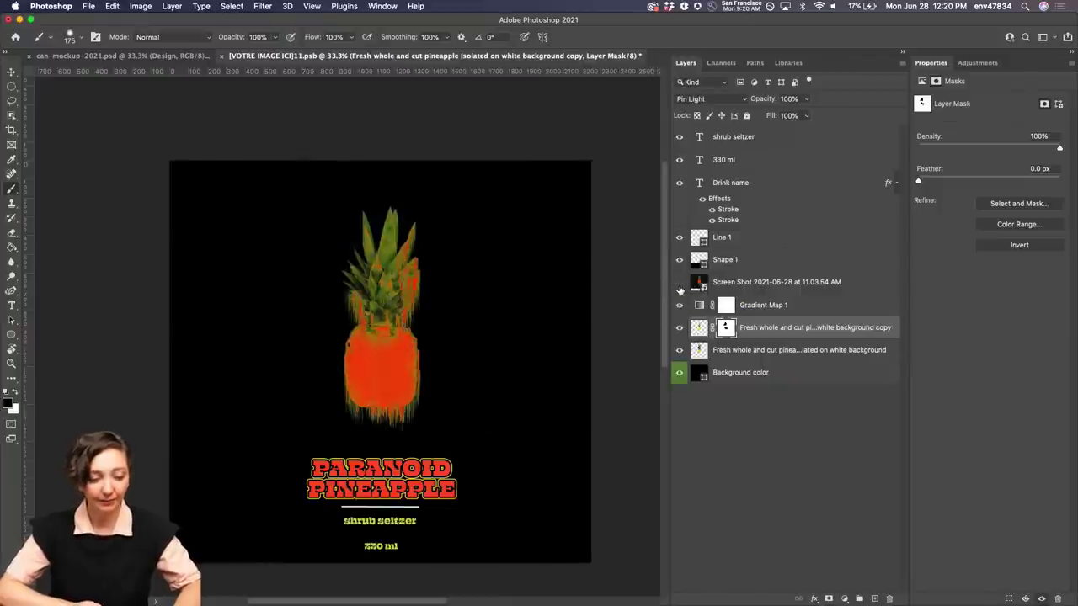
key(super+equal)
key(super+equal)
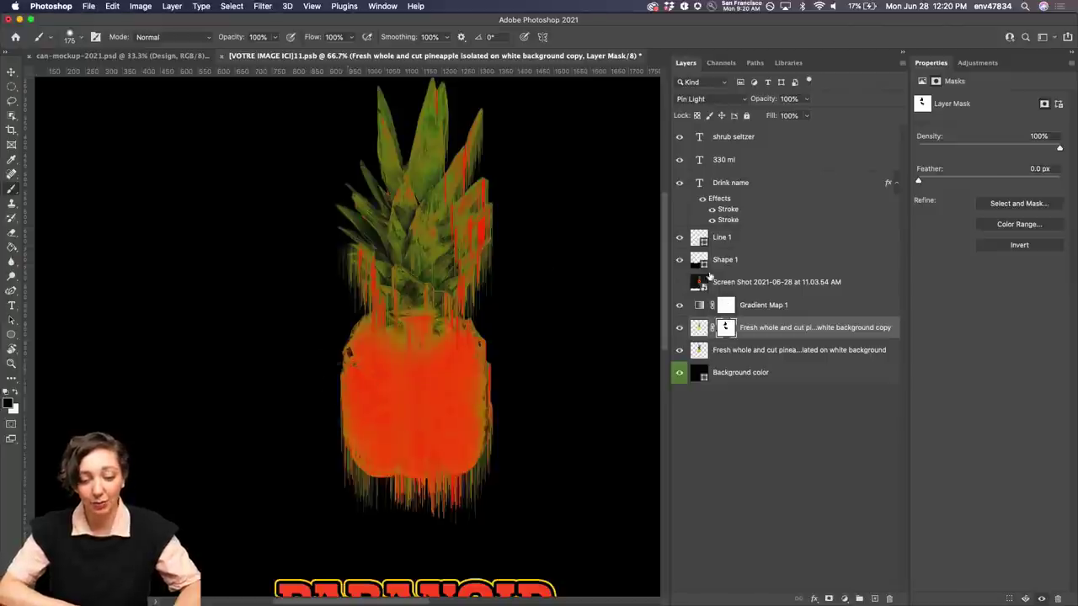
click(765, 284)
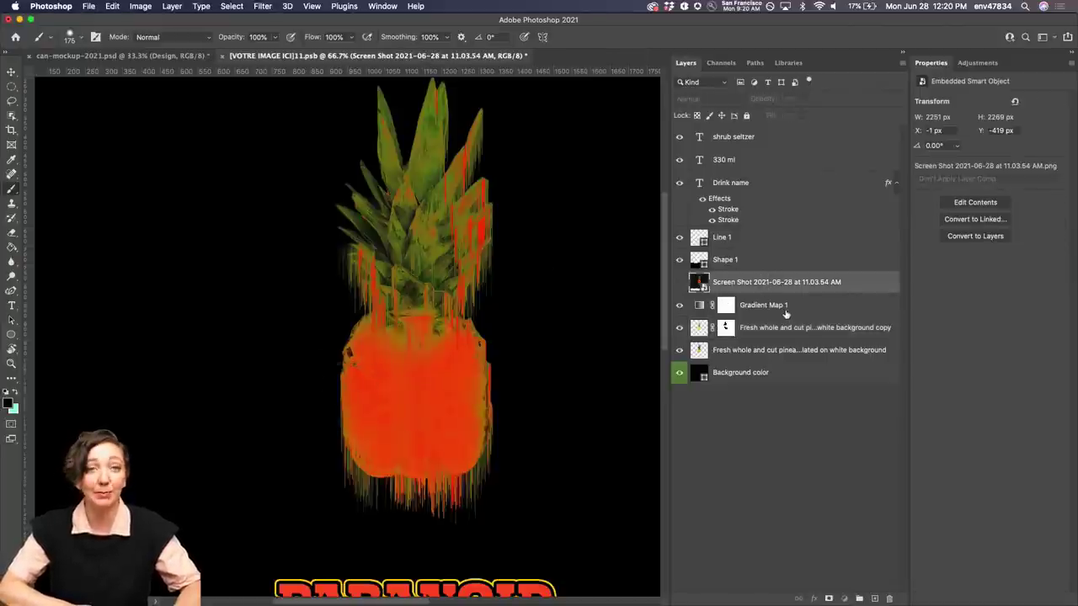
click(783, 312)
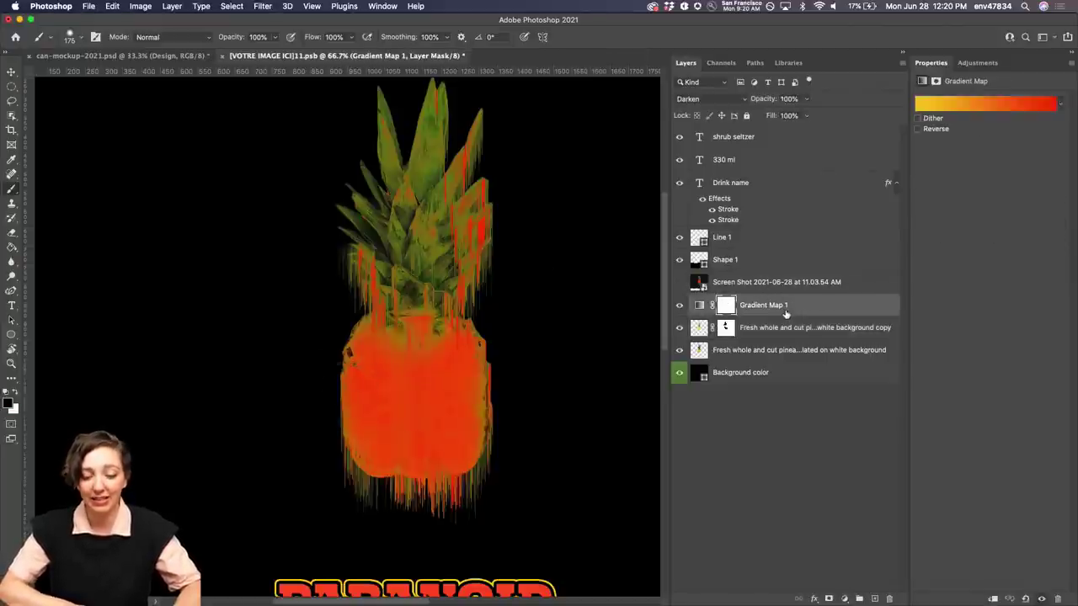
Step: Choose the Ellipse Tool and zoom to 100% on the pineapple
click(12, 334)
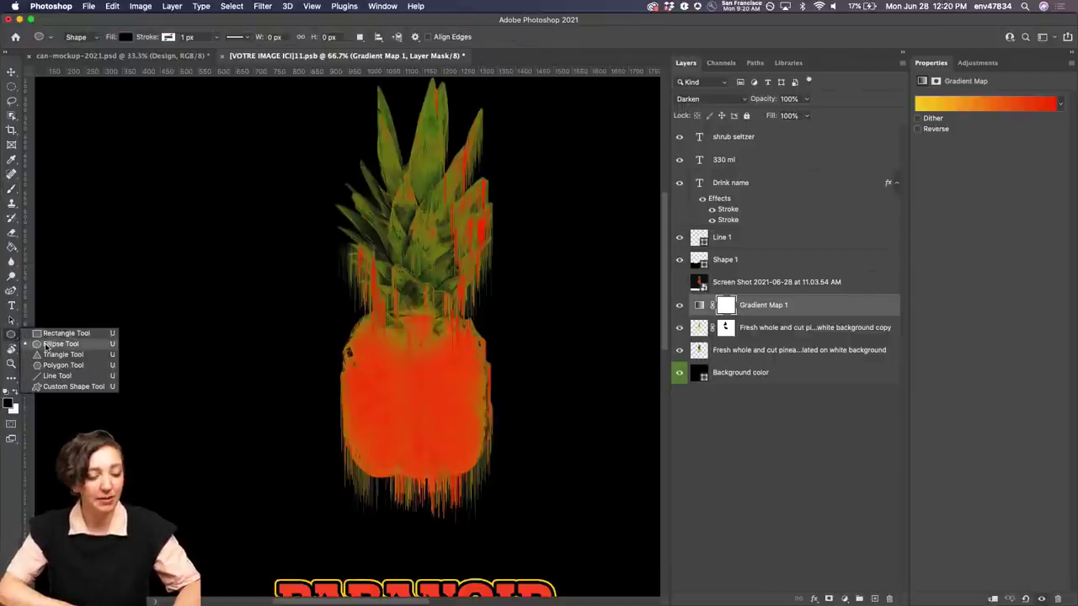
click(48, 345)
click(12, 334)
click(50, 334)
click(13, 336)
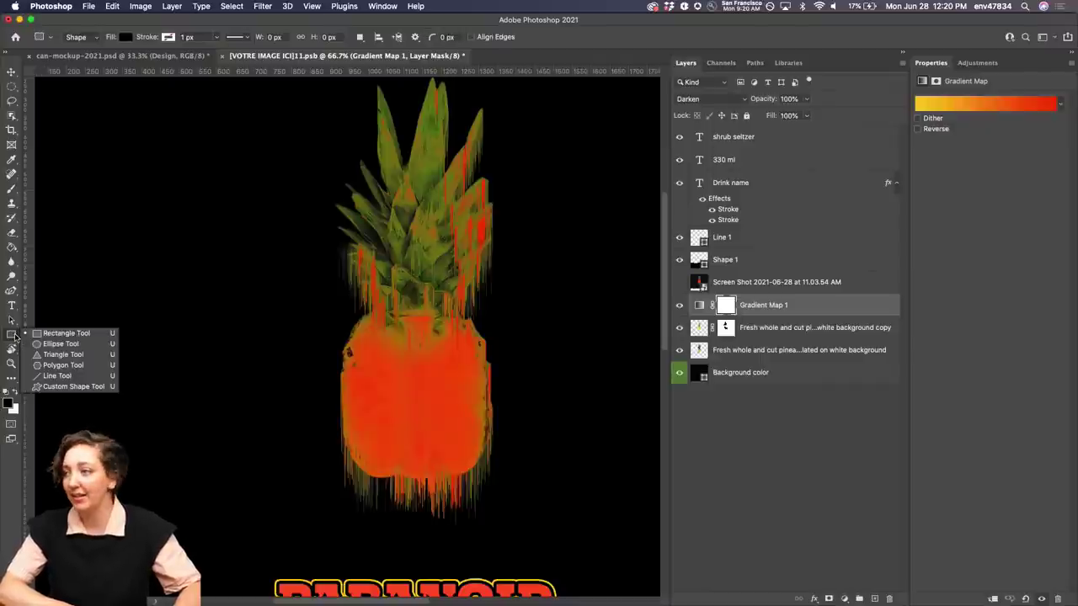
click(58, 345)
key(super+plus)
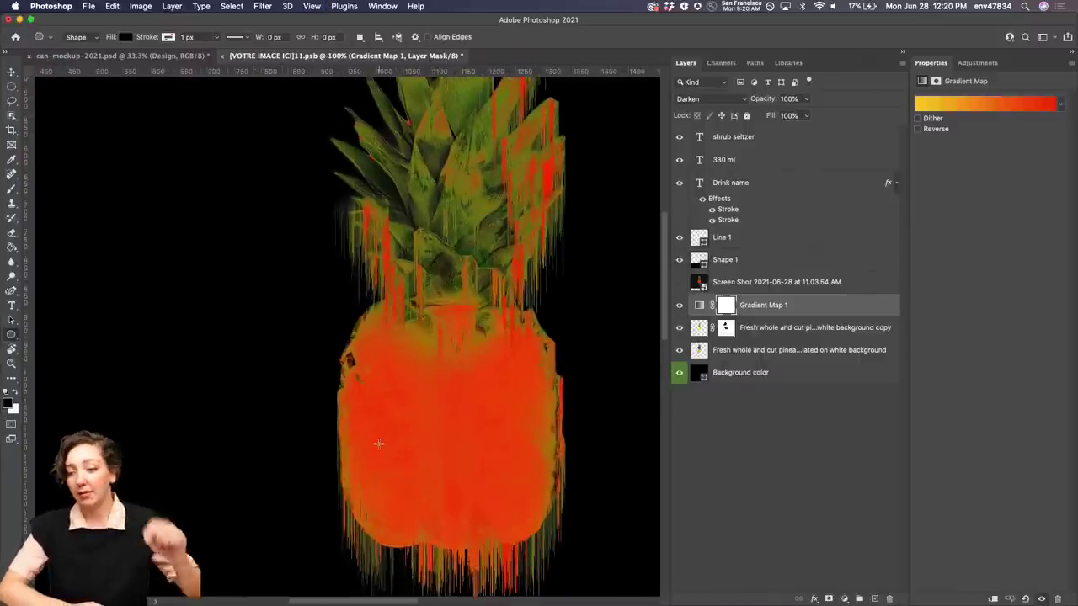
scroll(355, 428, down, 2)
scroll(354, 428, right, 1)
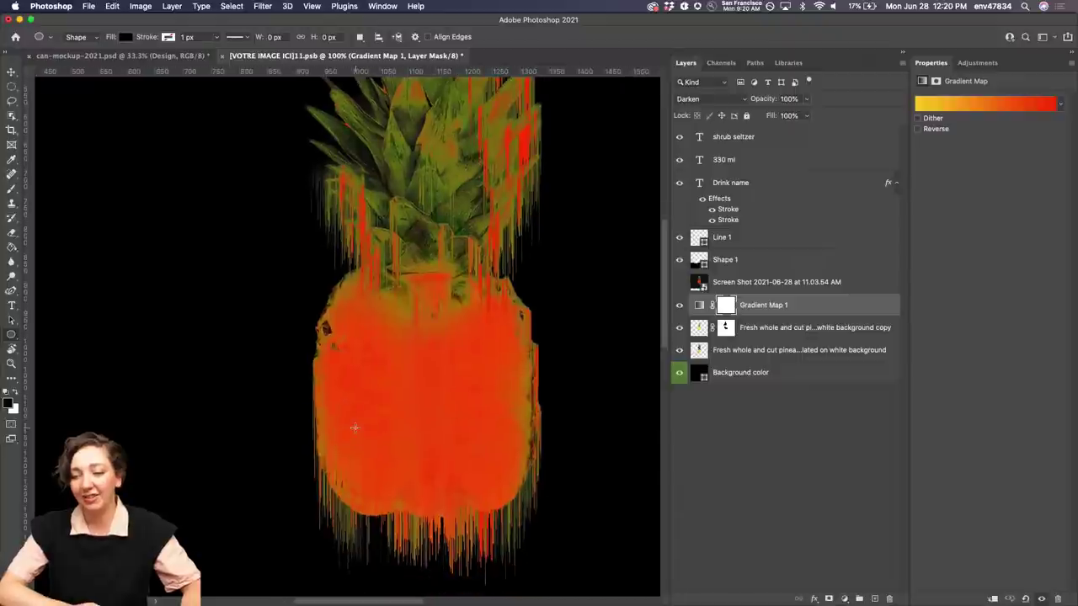
scroll(355, 428, down, 3)
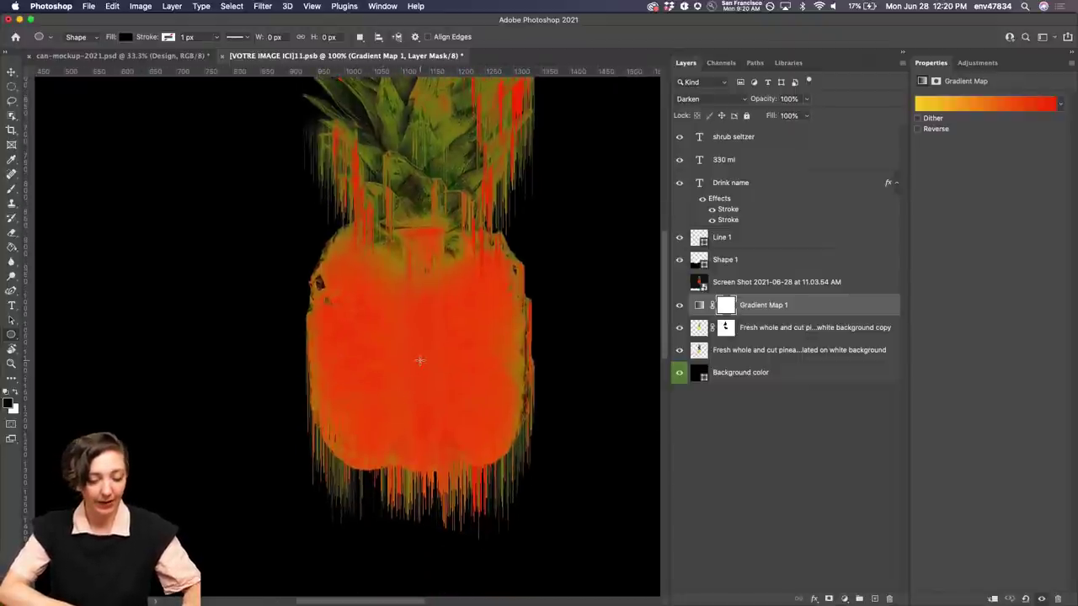
Step: Draw a circle in the pineapple's centre with no fill and a white outline
drag(420, 360, 492, 417)
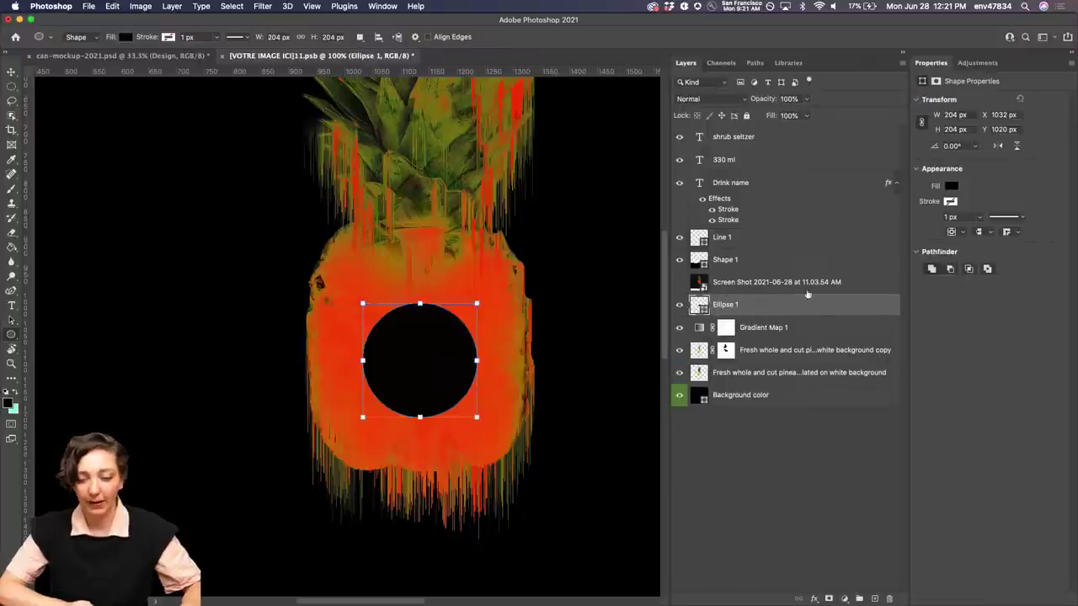
click(951, 186)
click(928, 208)
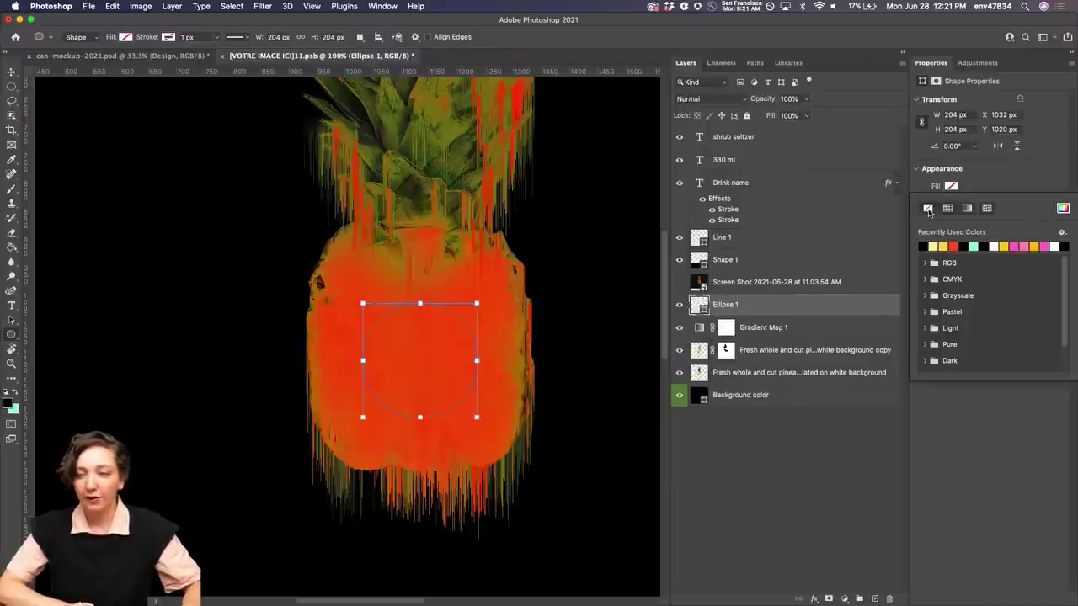
click(964, 190)
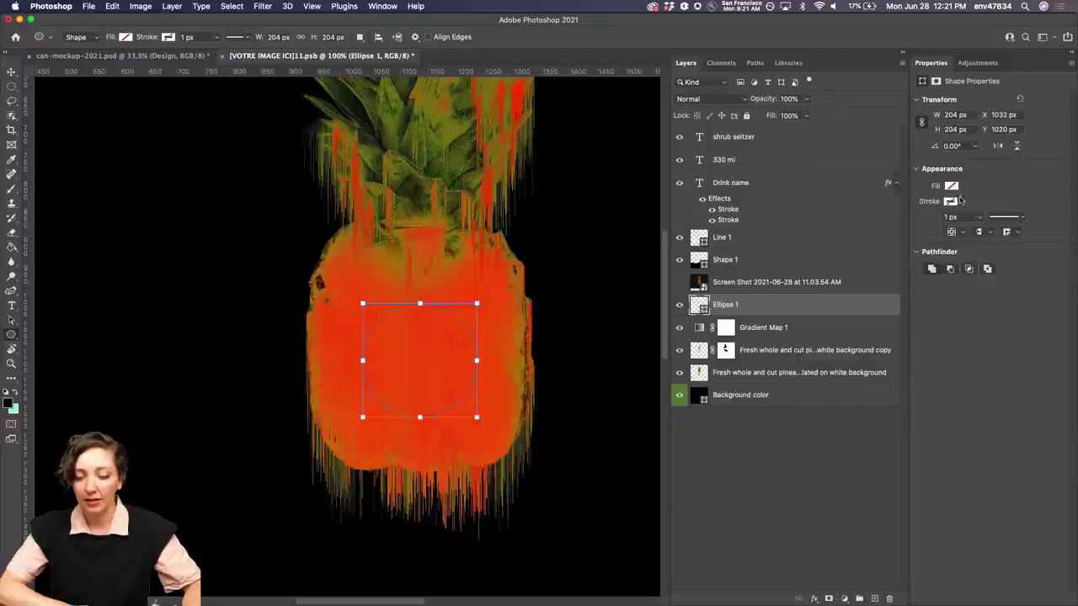
click(951, 202)
click(994, 261)
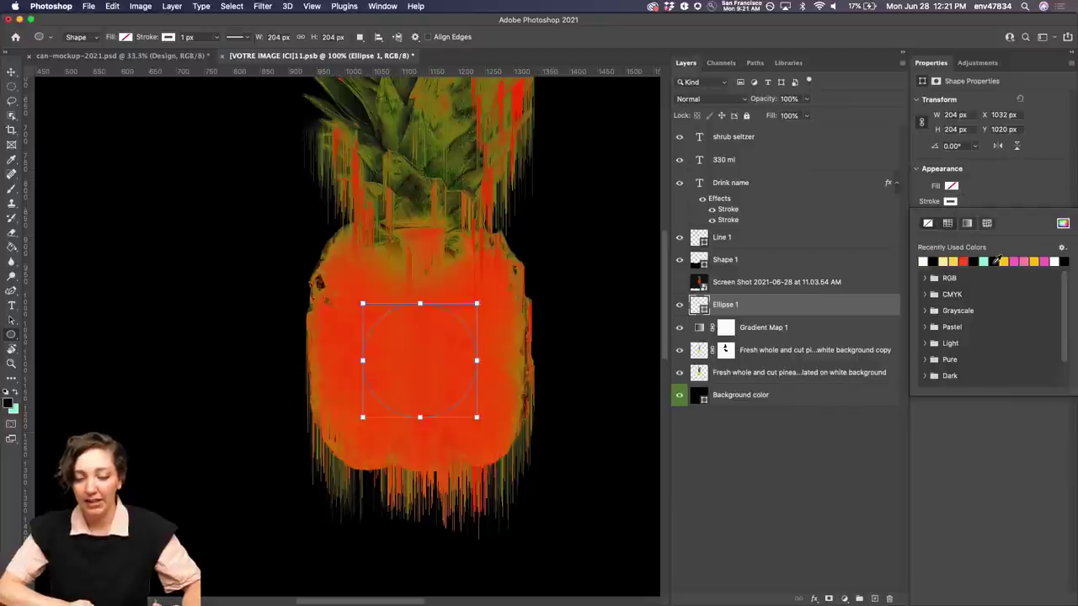
click(1013, 205)
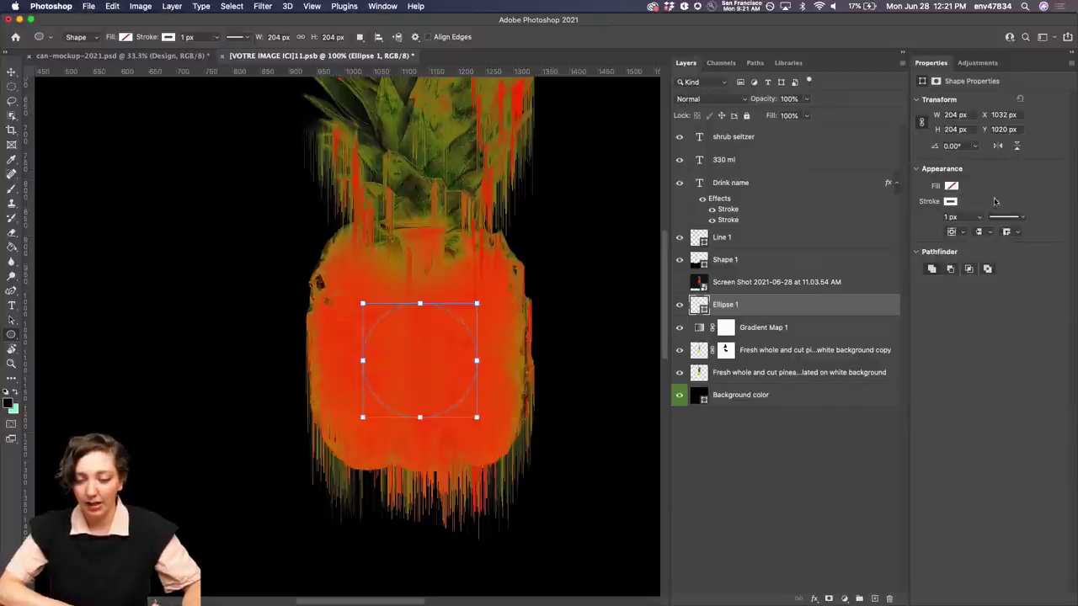
Step: Set the ring's stroke width to 5.07 px and add a layer mask to Ellipse 1
click(978, 217)
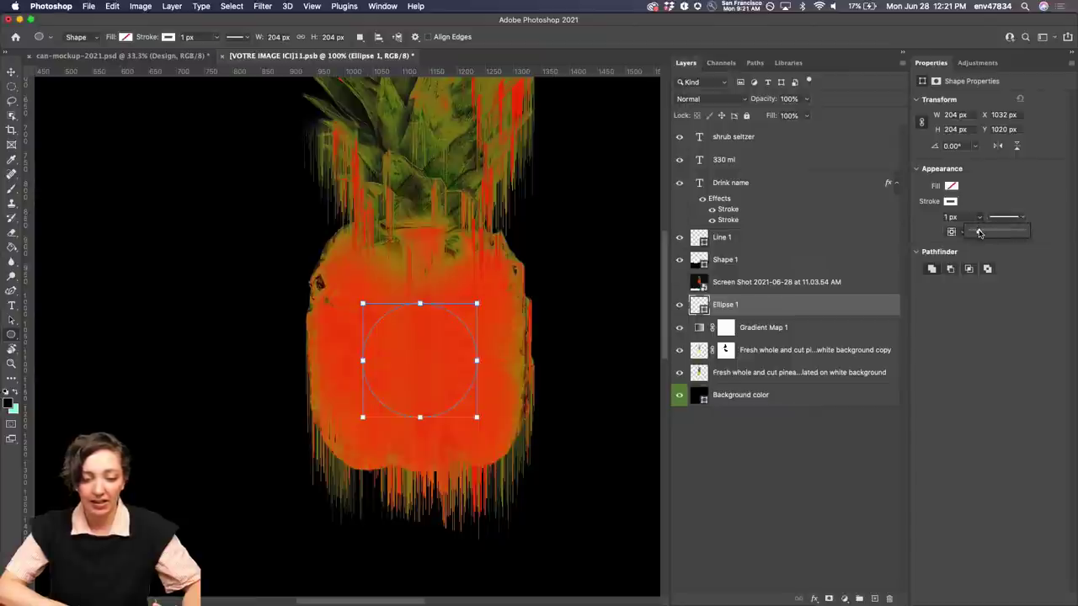
drag(980, 233, 982, 235)
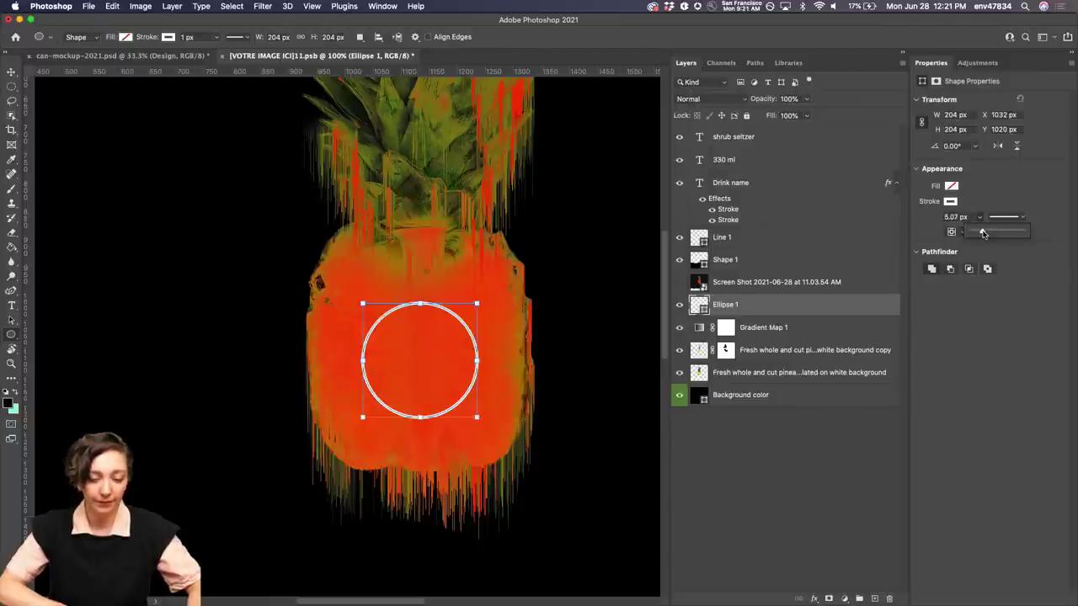
click(808, 317)
click(779, 459)
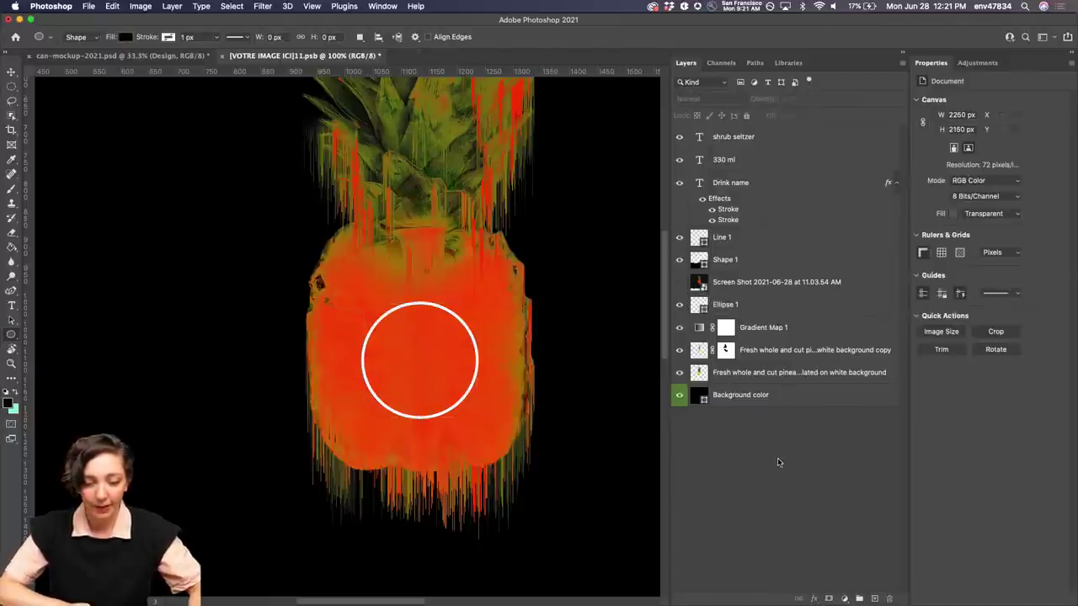
click(746, 308)
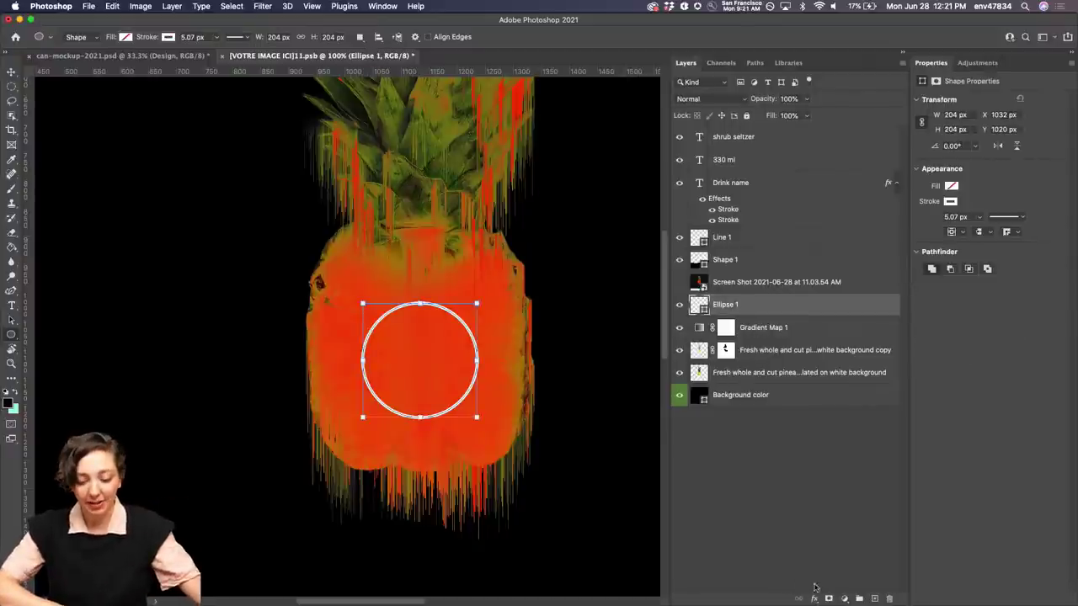
click(829, 598)
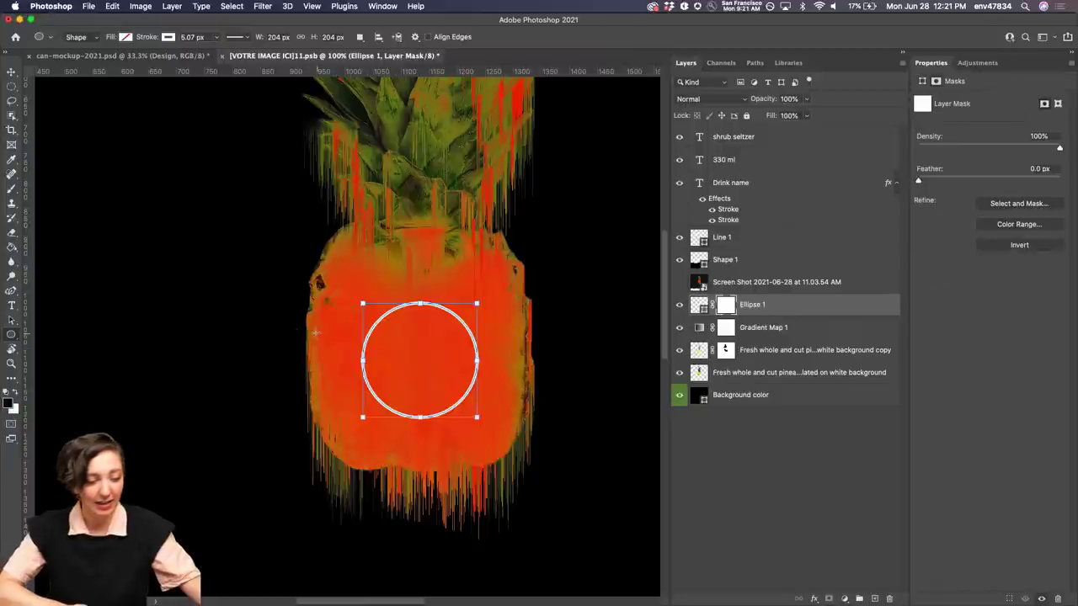
Step: With a 43% hardness brush, paint black on Ellipse 1's mask over the ring's upper half
key(b)
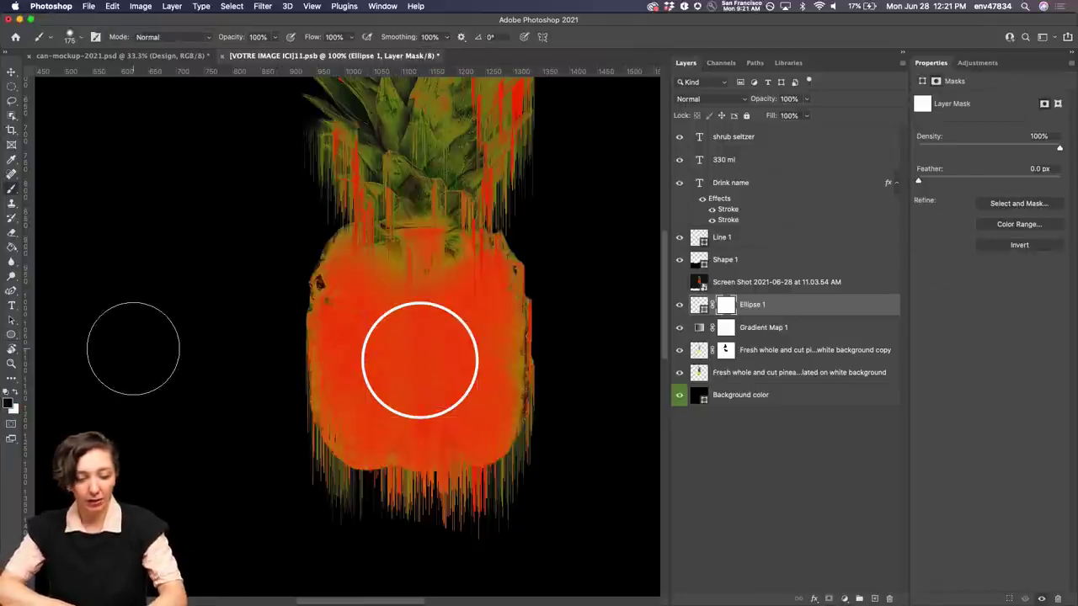
click(80, 37)
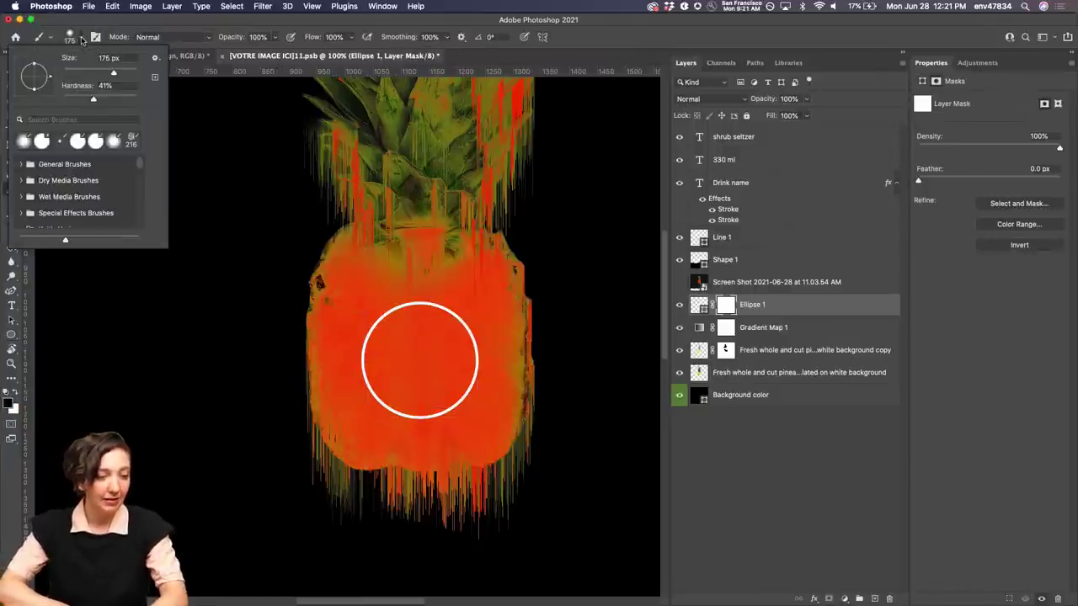
drag(90, 100, 94, 99)
click(204, 91)
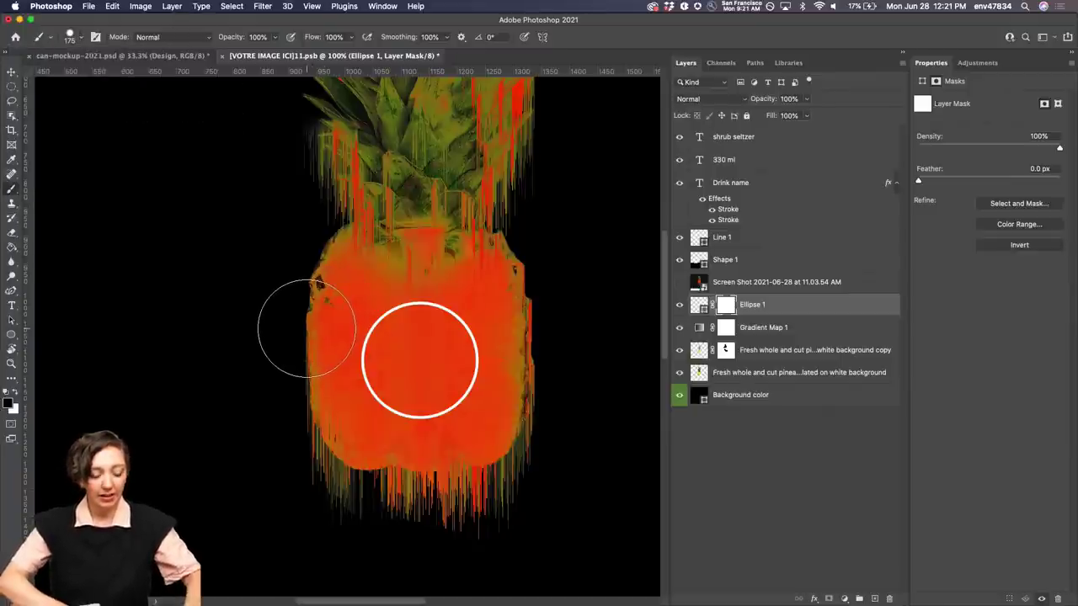
mouse_move(306, 320)
mouse_down()
mouse_move(371, 341)
mouse_move(522, 329)
mouse_up()
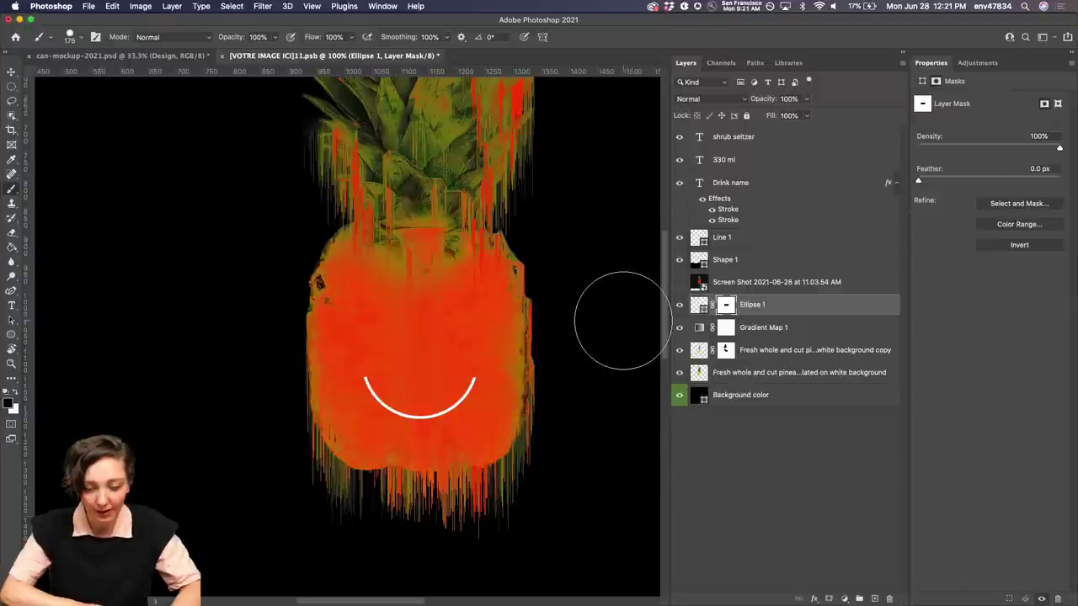
Step: Draw a tall oval left eye with white fill and no stroke
click(11, 335)
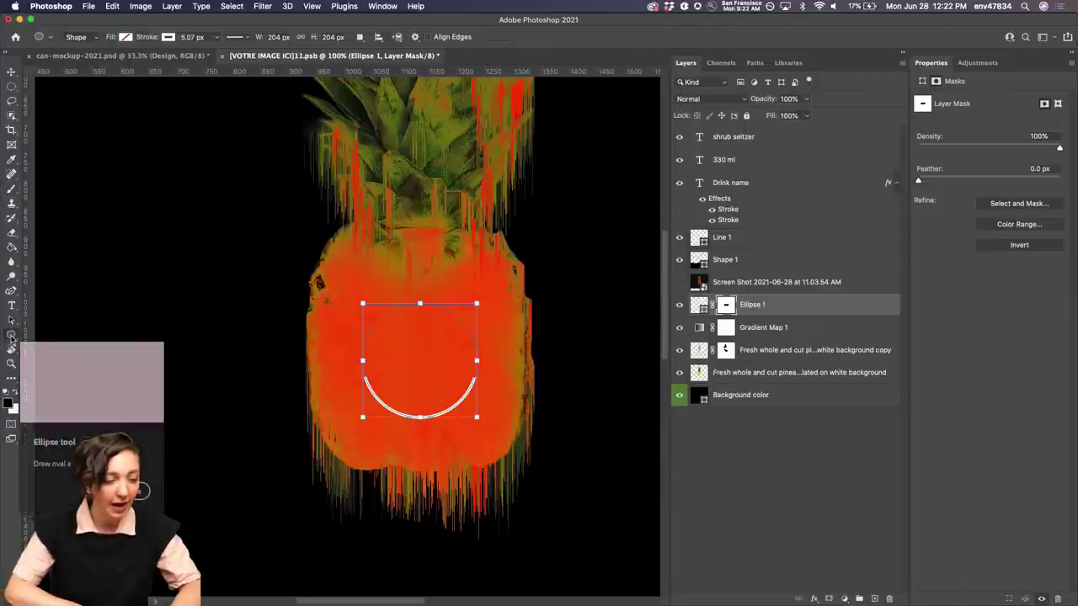
right_click(11, 339)
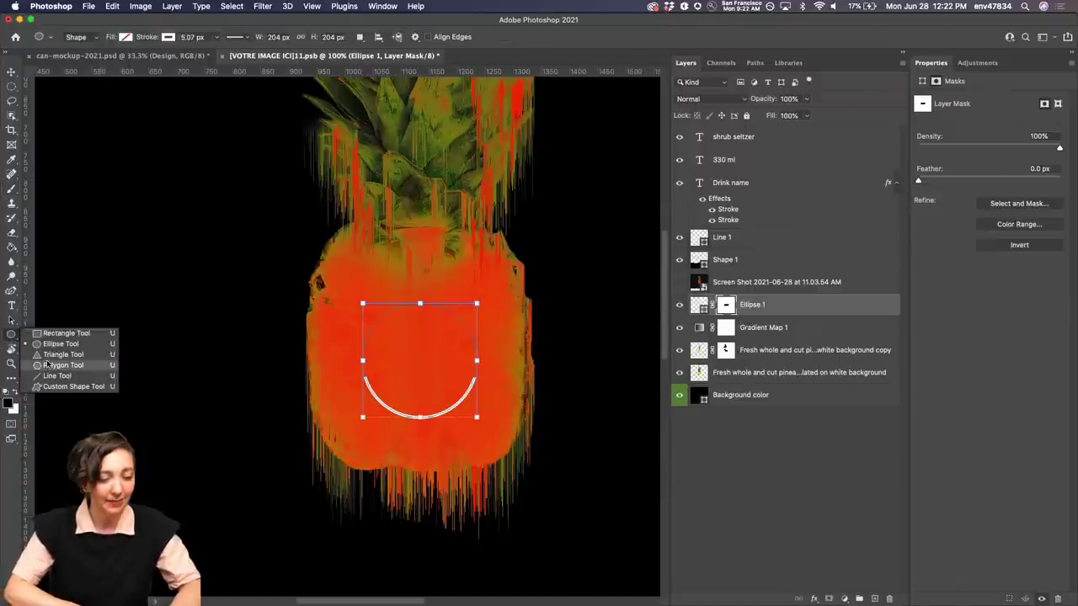
click(34, 345)
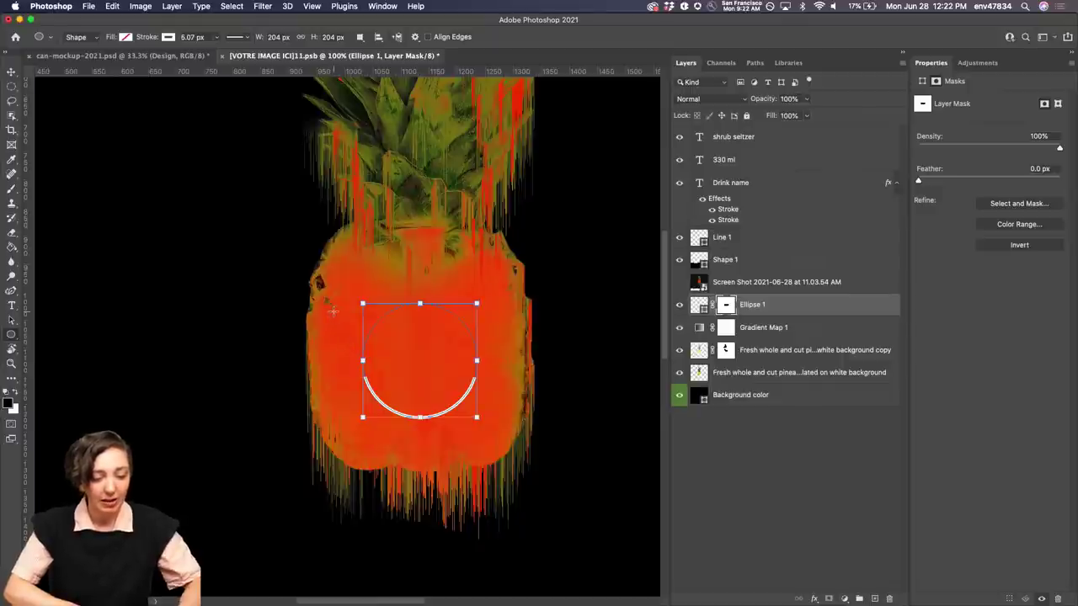
drag(333, 310, 349, 353)
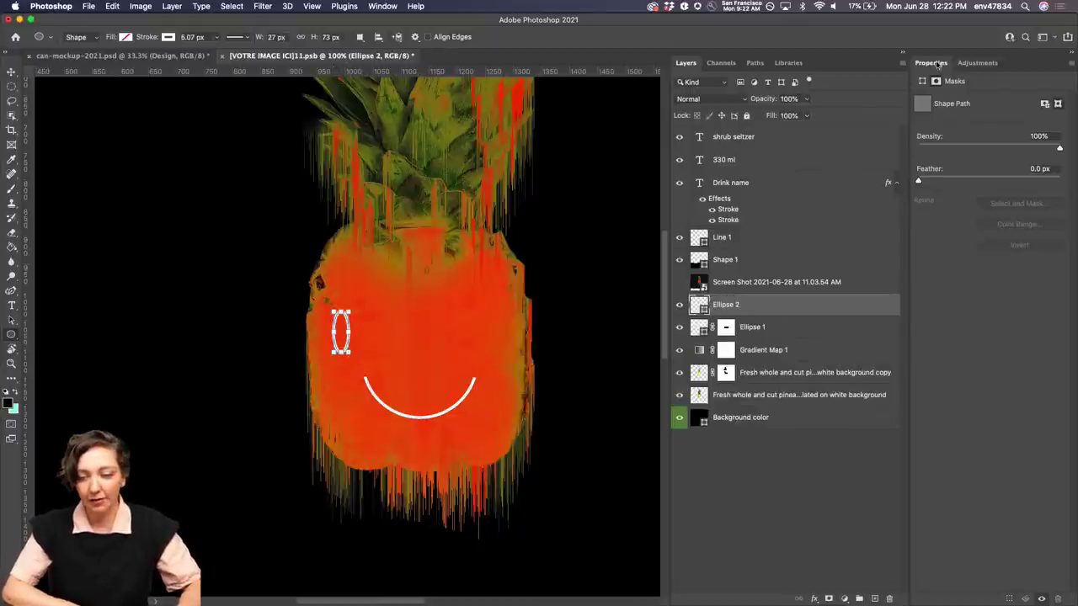
click(122, 38)
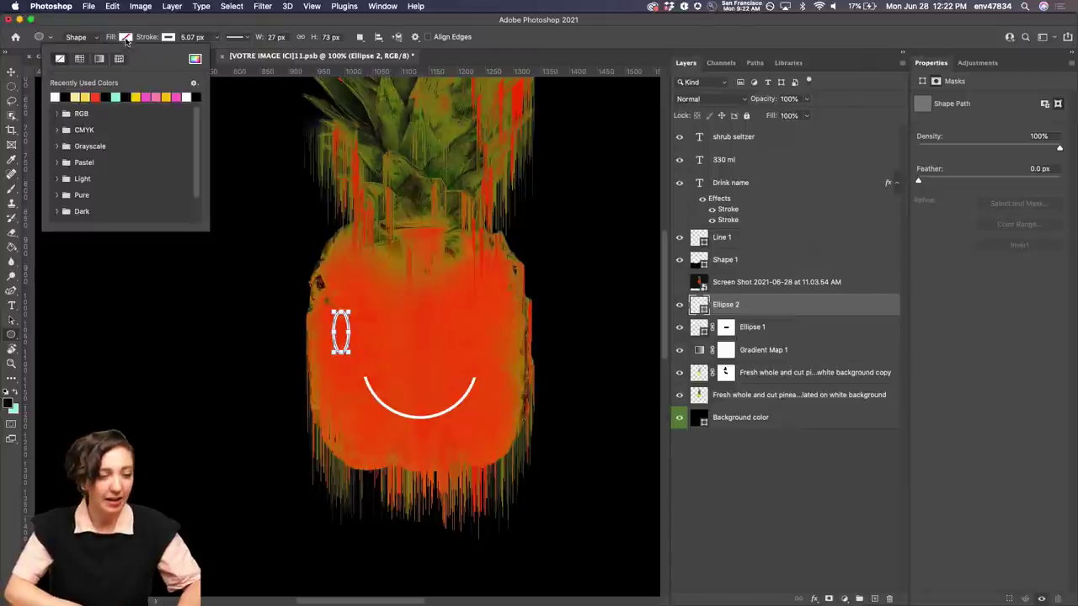
click(56, 97)
click(169, 37)
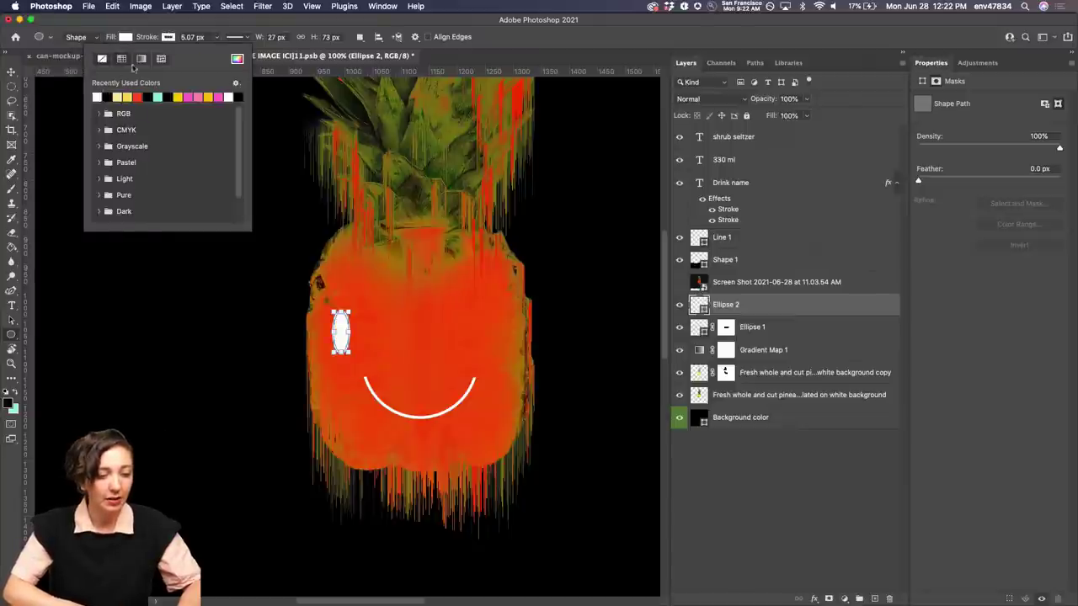
click(102, 58)
key(Escape)
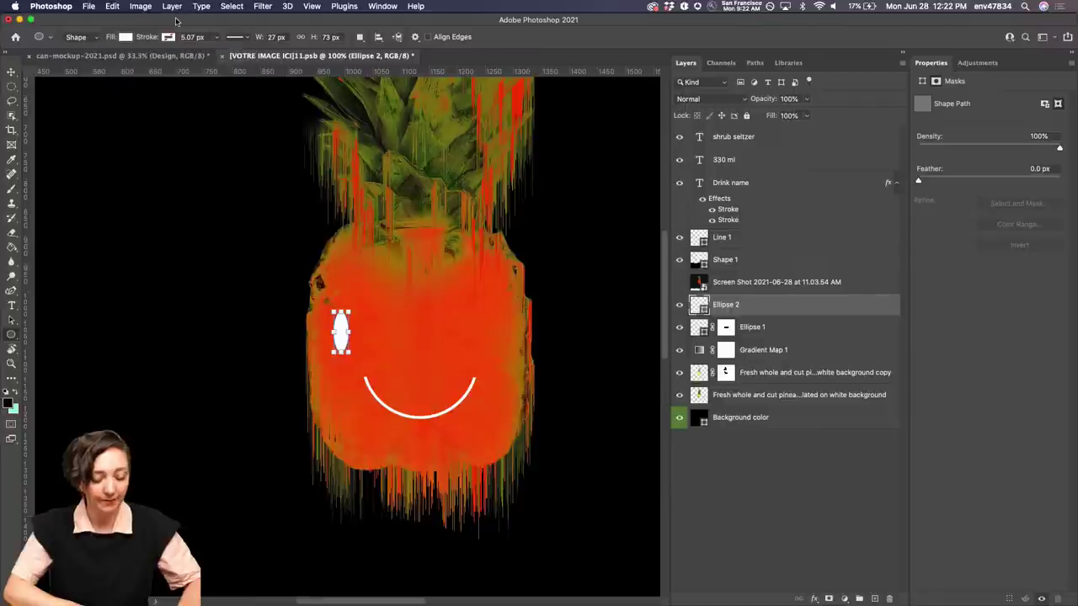
Step: Duplicate the eye with the Move tool and place the copy to the right
key(v)
drag(343, 335, 399, 335)
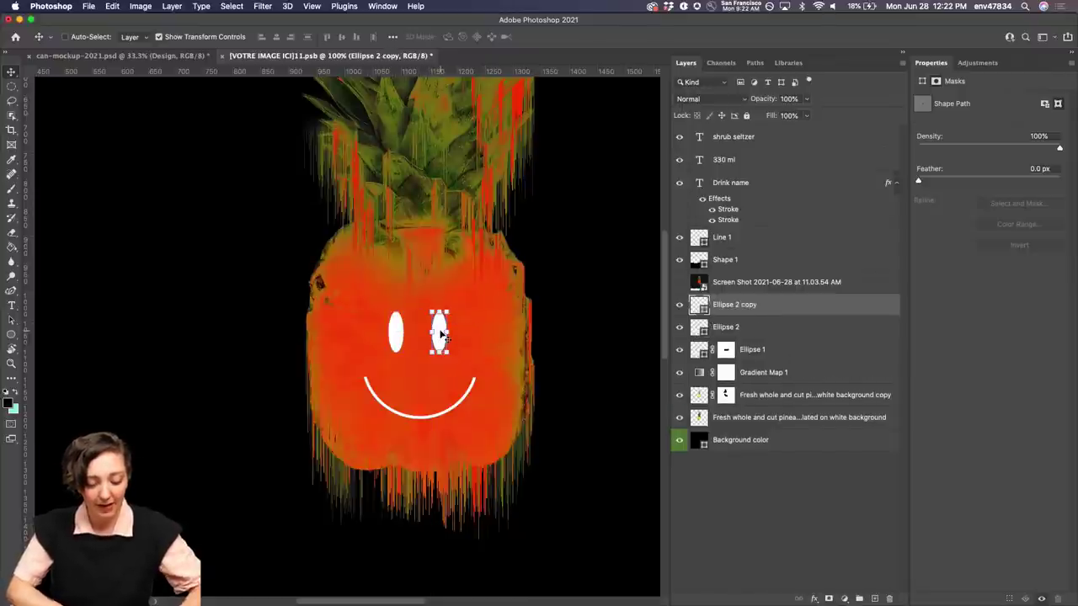
key(b)
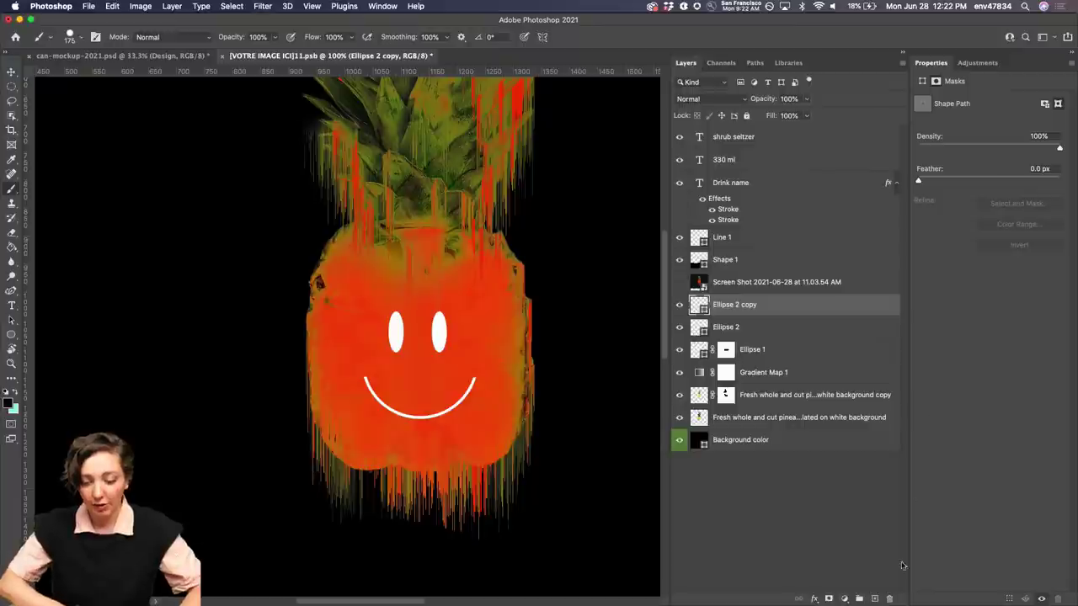
Step: Add a new layer and shrink the brush to size 9, undoing a teal test stroke
click(874, 599)
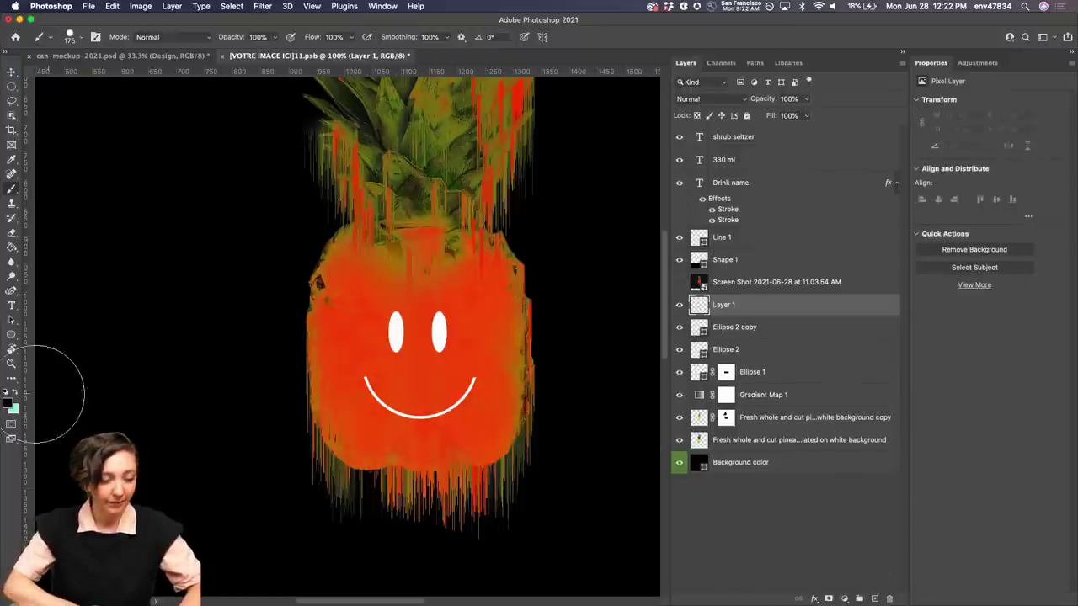
click(16, 392)
key(bracketleft)
key(bracketleft)
key(bracketleft)
key(bracketleft)
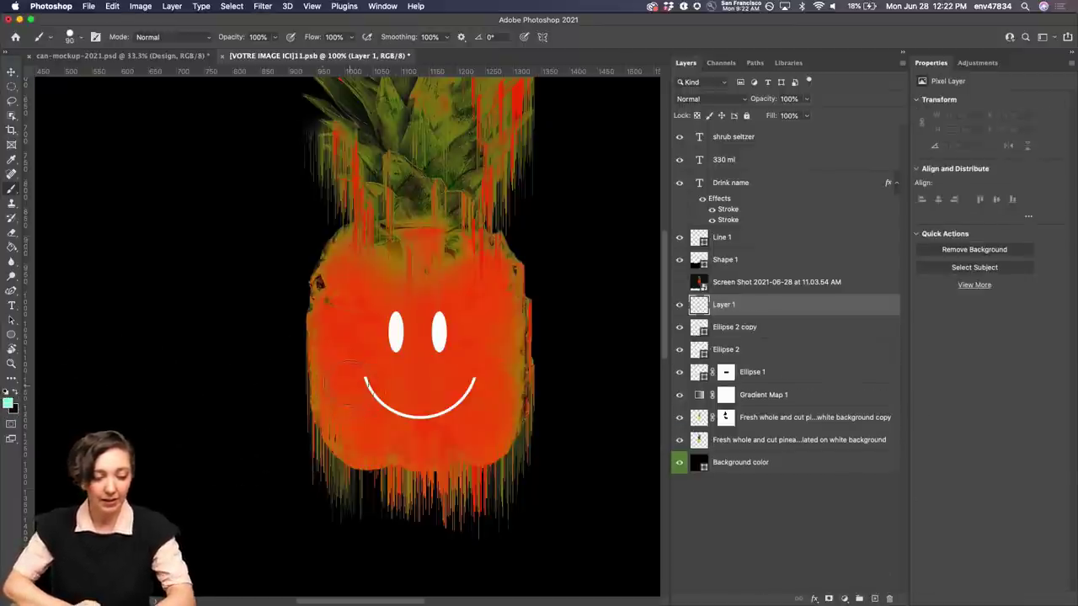
key(bracketleft)
key(bracketleft)
key(bracketleft)
key(bracketleft)
key(bracketleft)
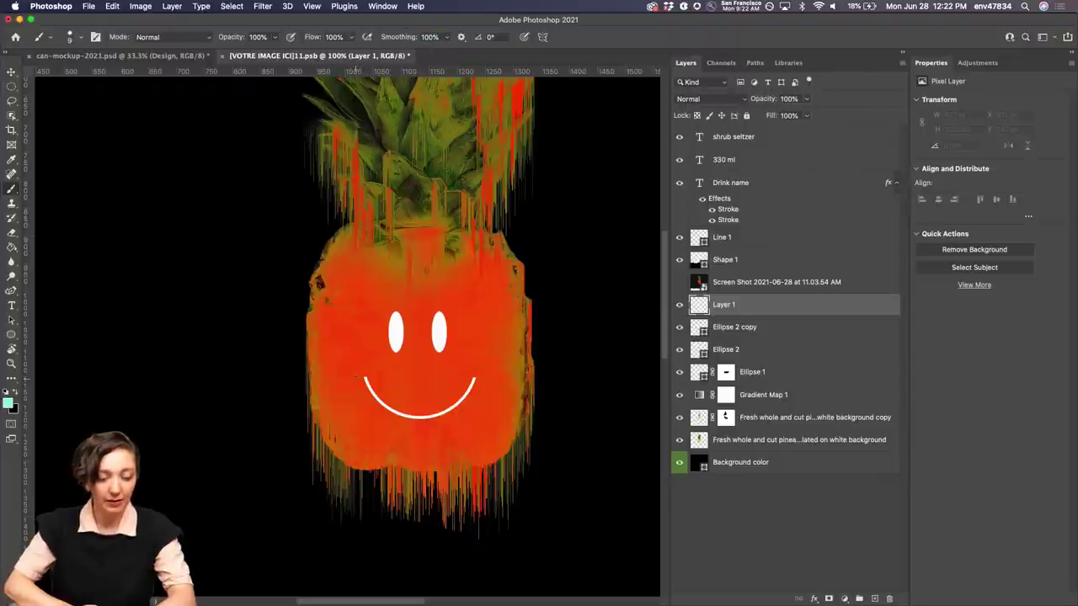
drag(356, 378, 367, 376)
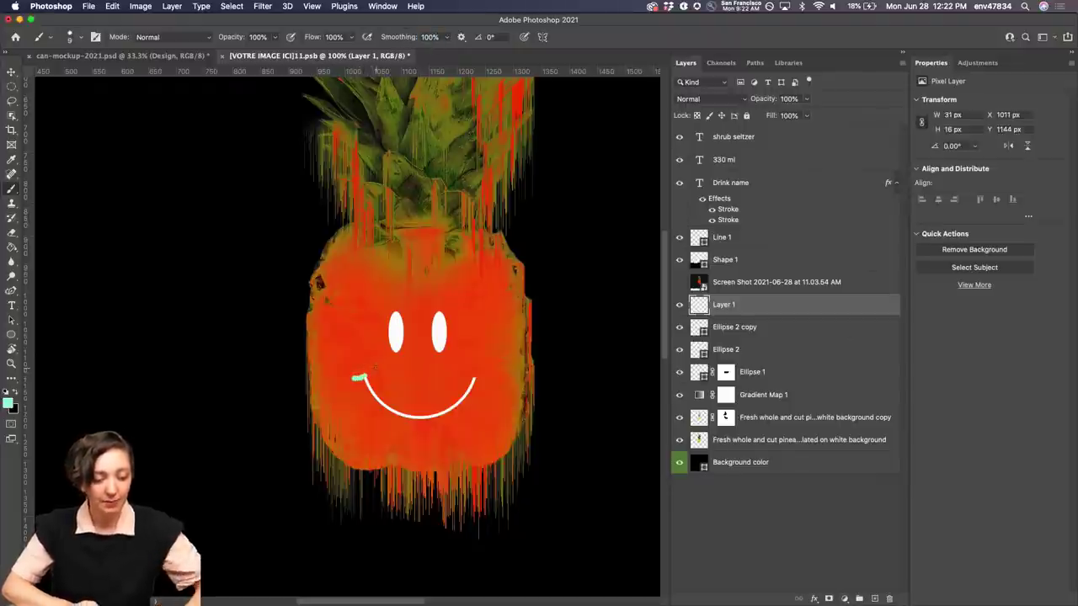
key(cmd+z)
Step: Set the foreground to #ffffff and paint white dimples at both ends of the smile
click(8, 403)
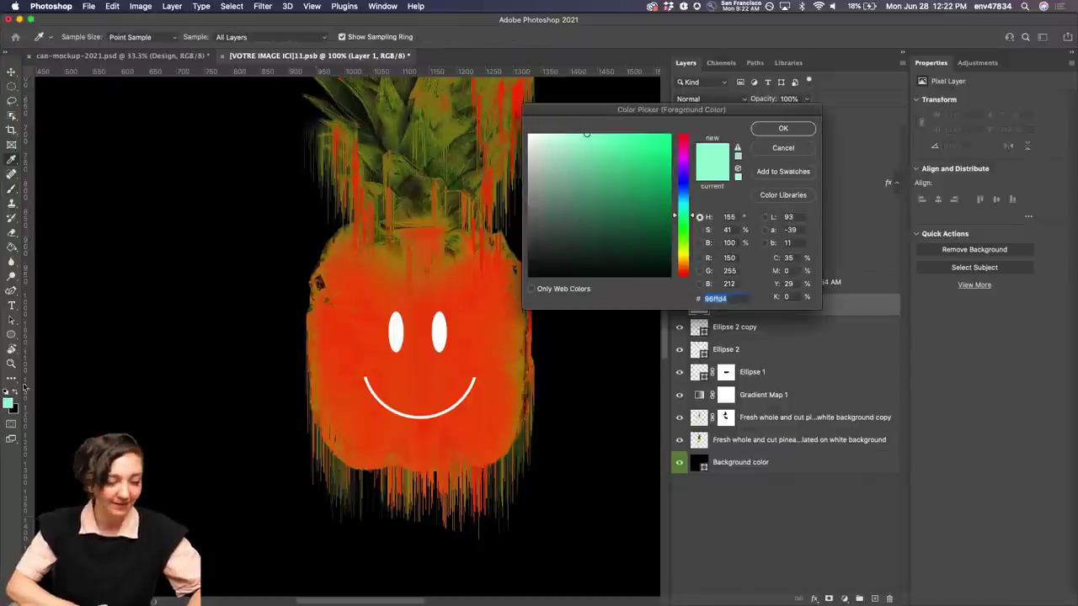
text(ffffff)
key(Return)
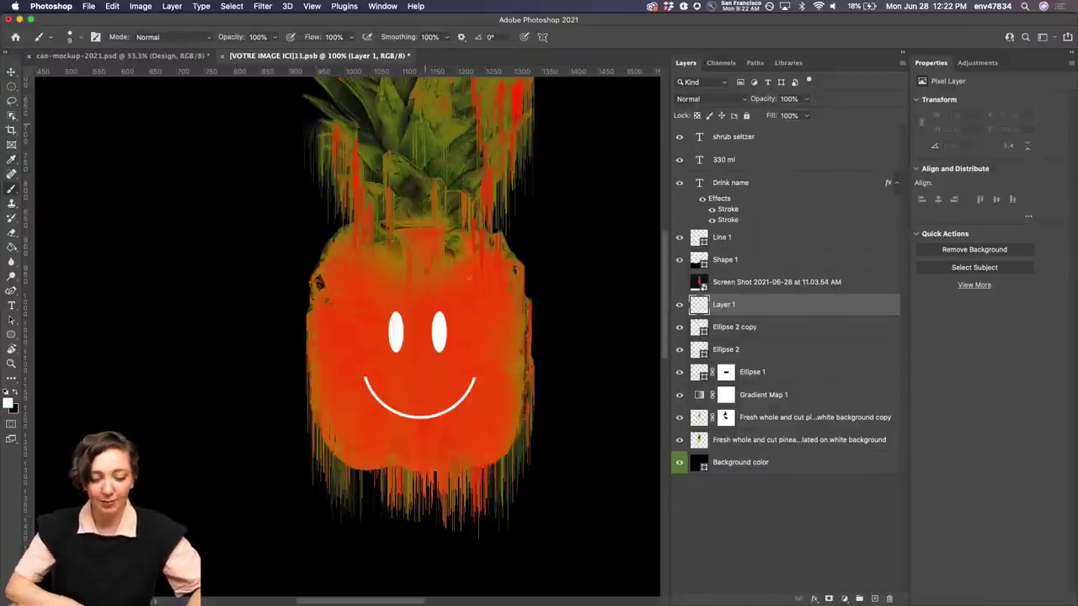
click(352, 376)
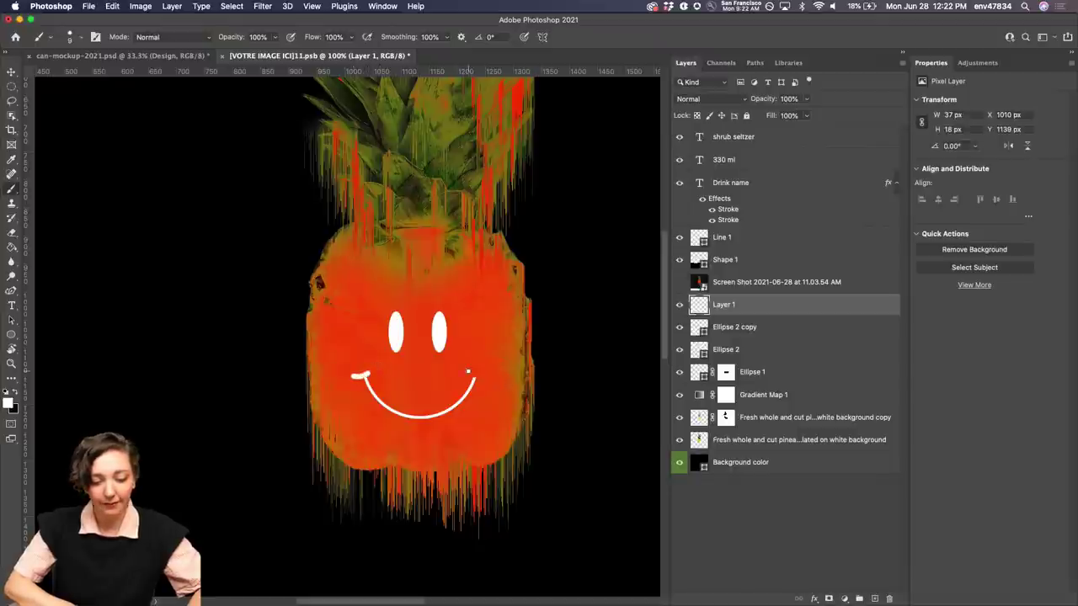
drag(468, 371, 485, 376)
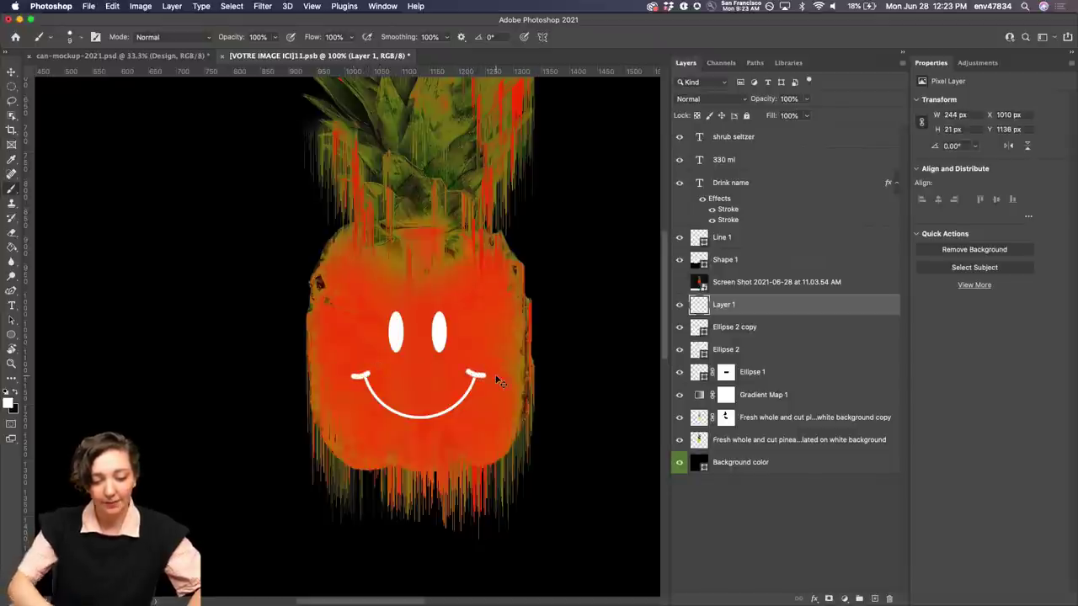
scroll(499, 380, down, 3)
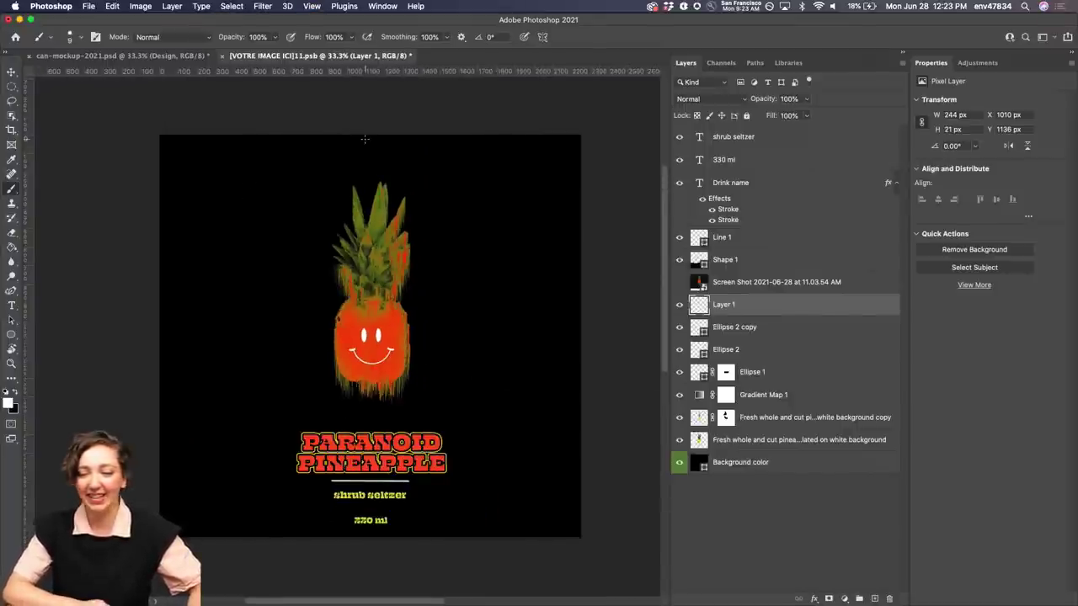
Step: Save the label document and switch to the can-mockup-2021.psd tab
key(super+equal)
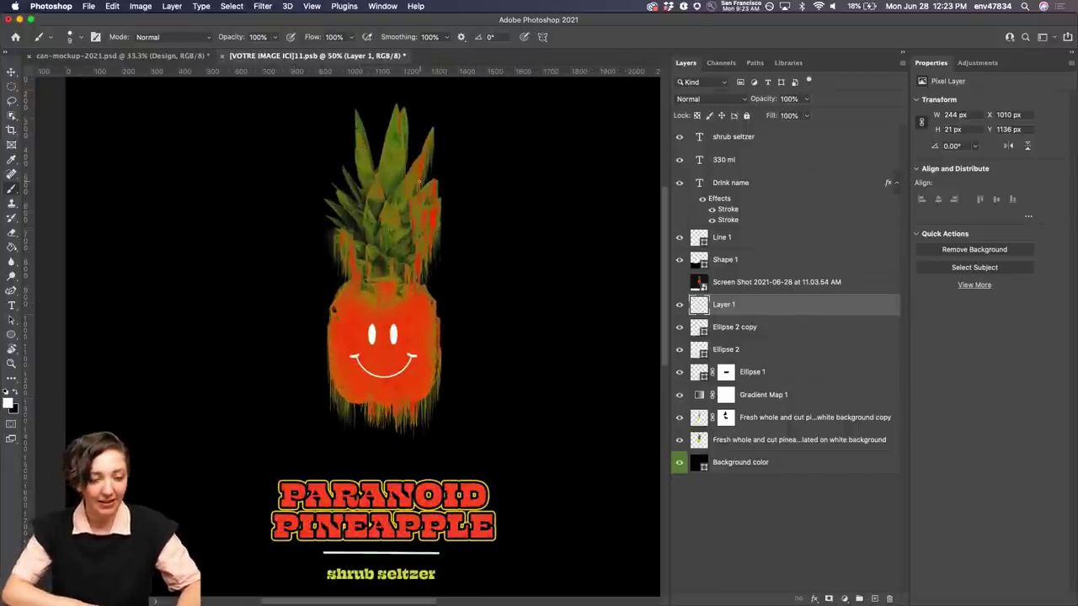
key(super+s)
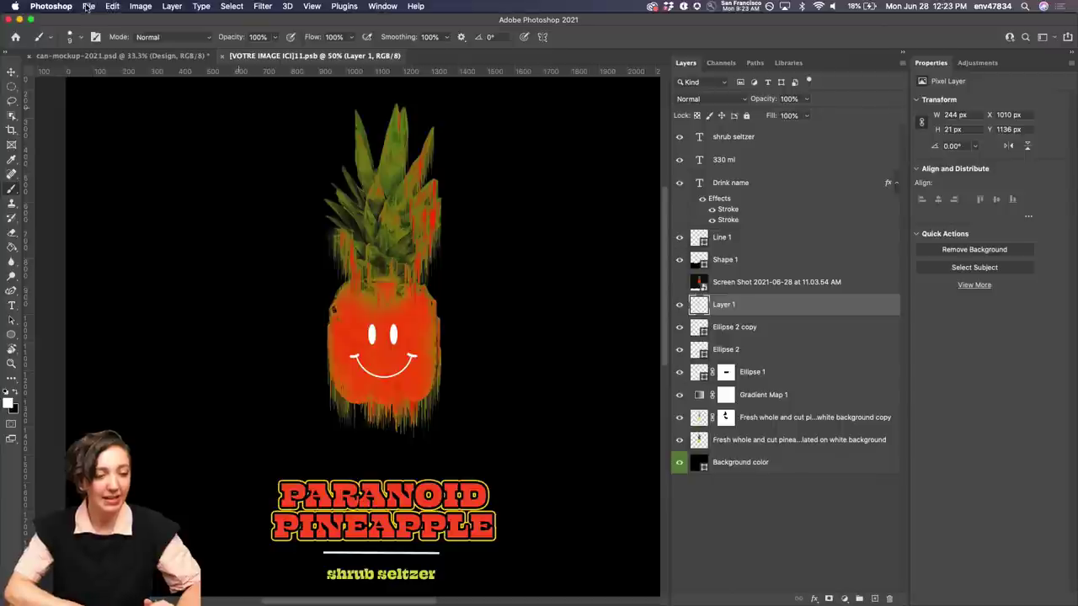
click(88, 7)
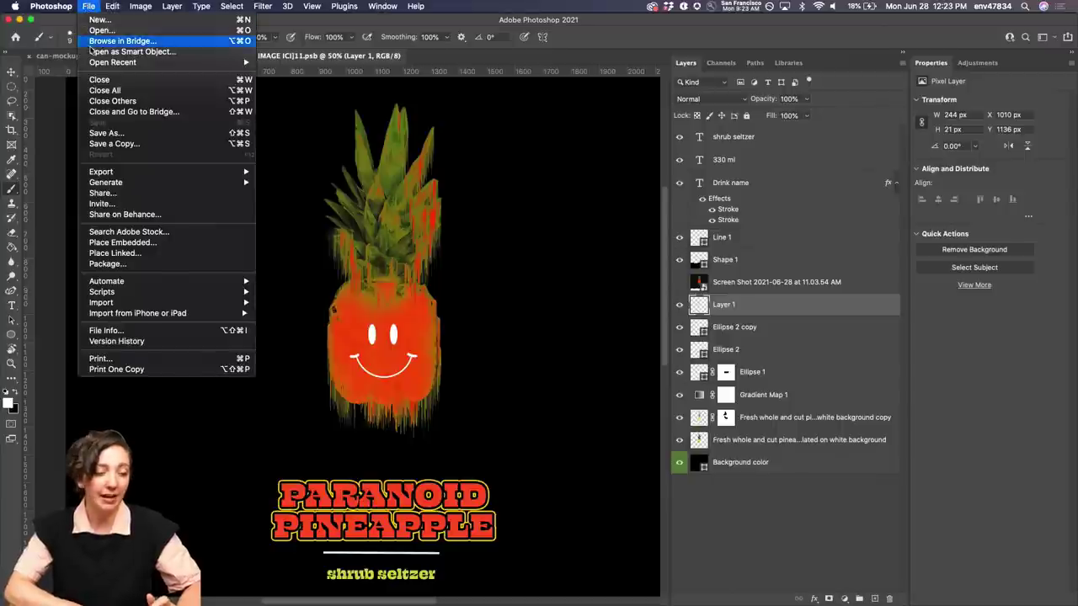
click(57, 113)
click(98, 56)
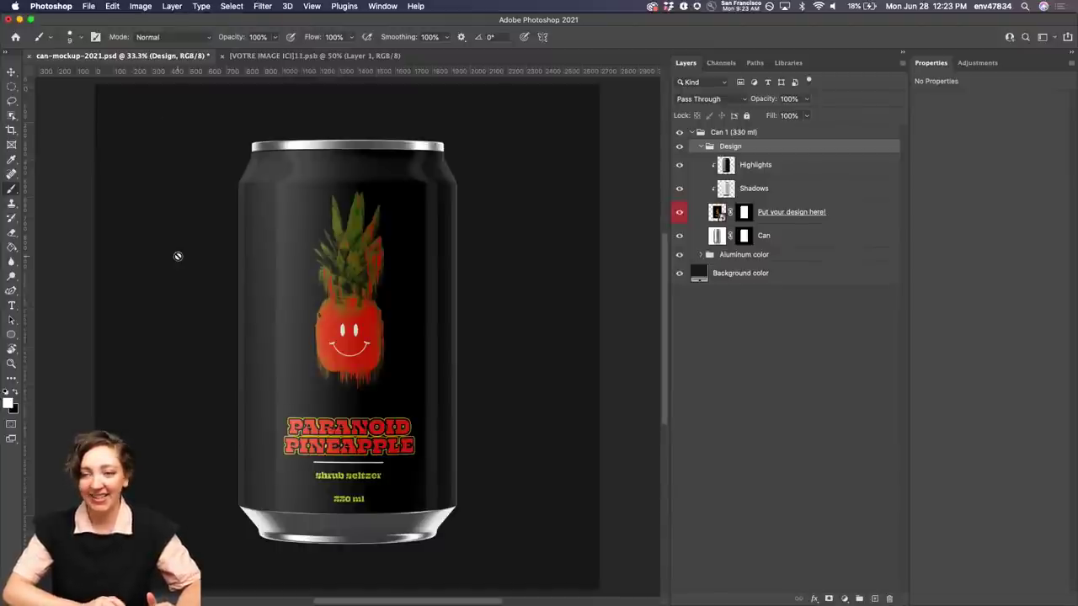
Step: On the [VOTRE IMAGE ICI] design, show the Screen Shot scratched-texture layer and save the file
click(308, 55)
click(679, 282)
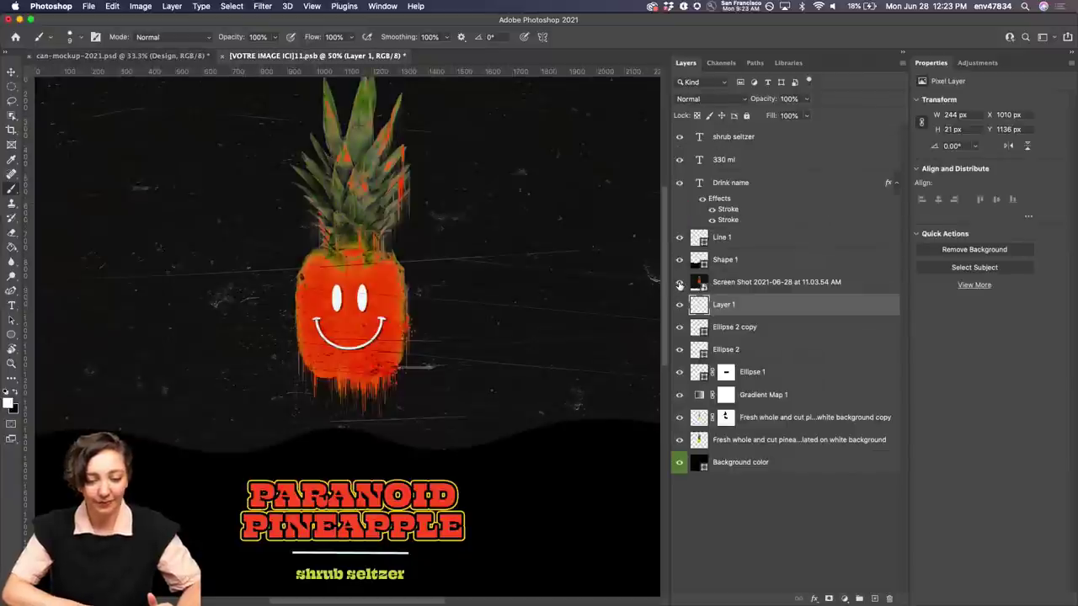
key(super+minus)
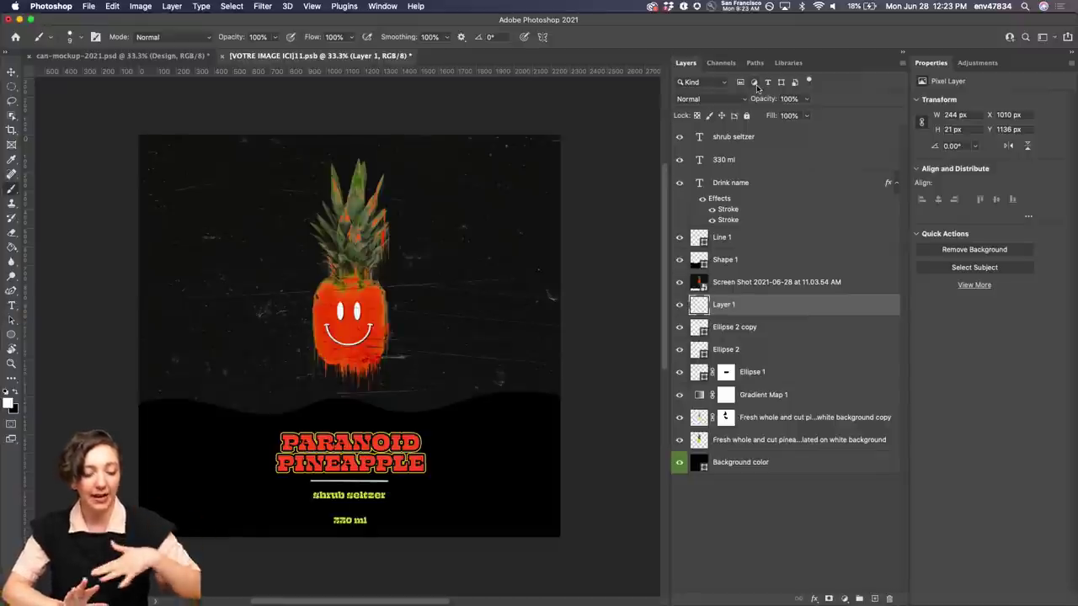
key(super+equal)
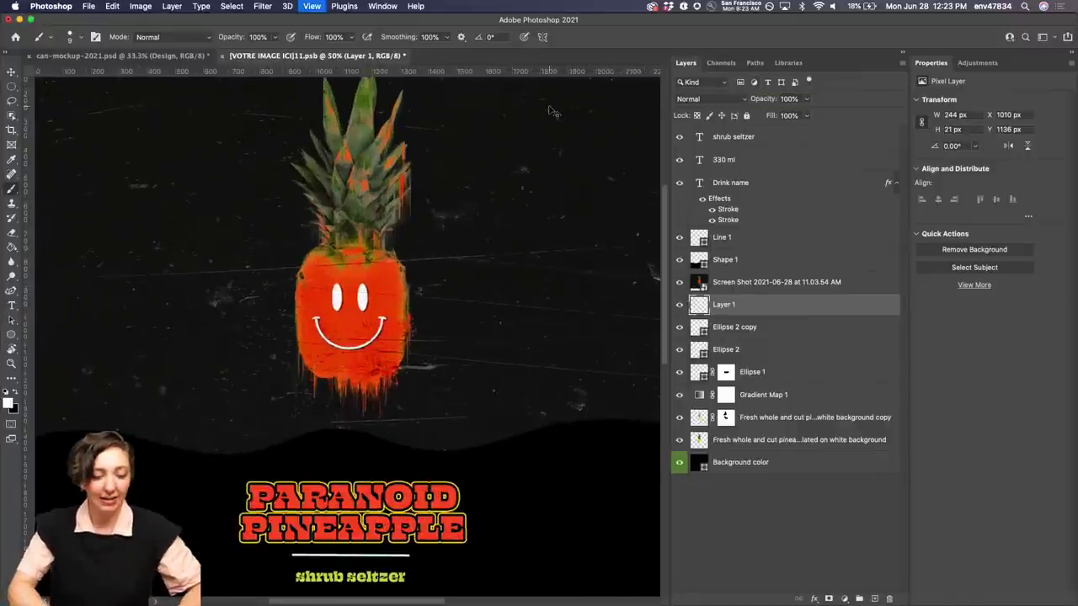
key(super+minus)
key(super+s)
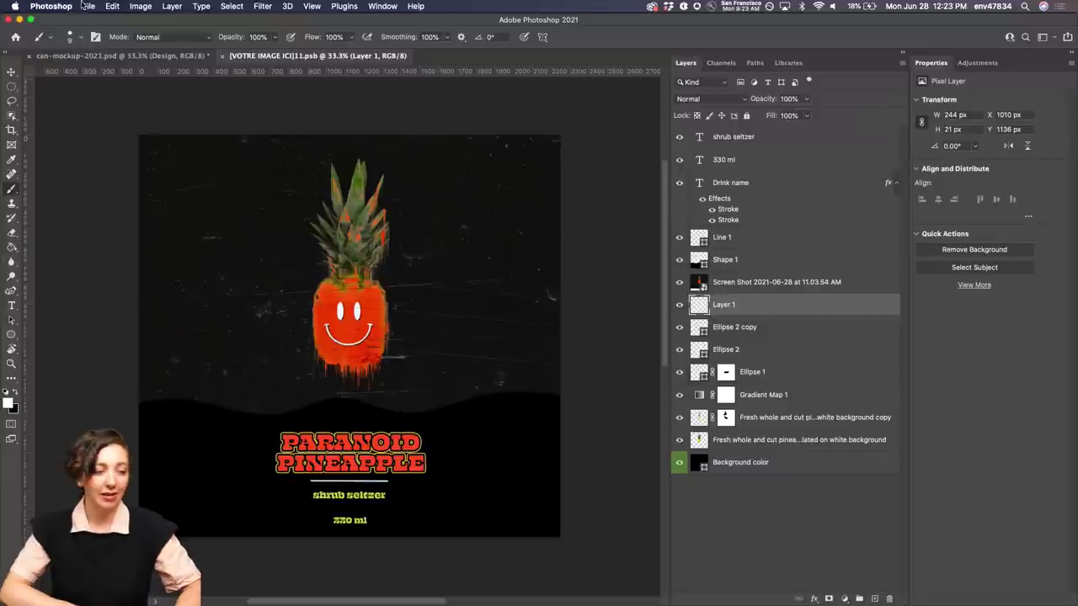
click(88, 10)
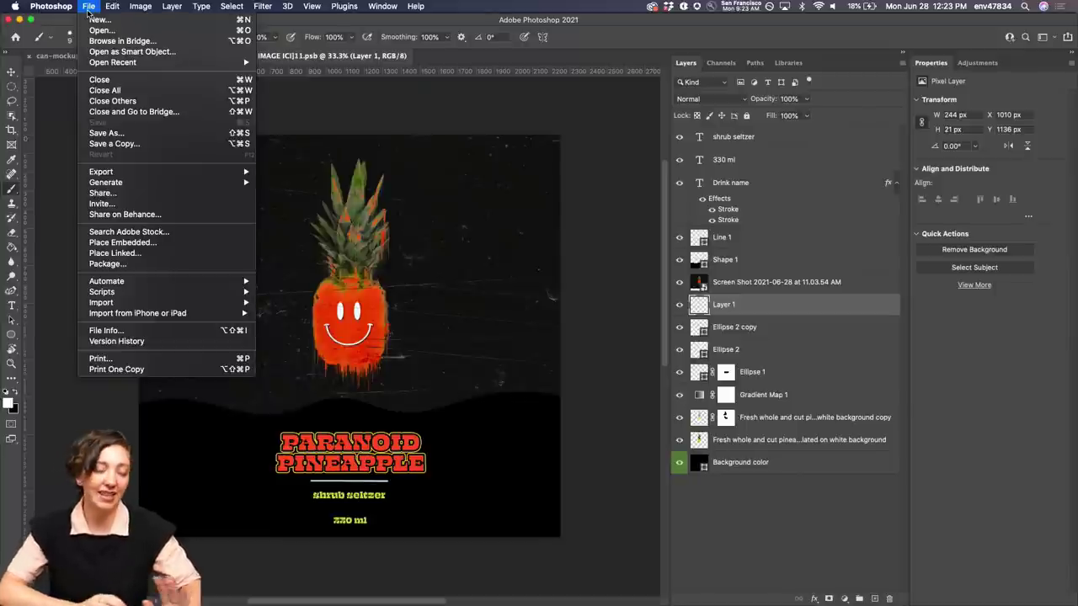
Step: Quick Export the label as a PNG named paranoidpineapple.png on the Desktop
mouse_move(124, 173)
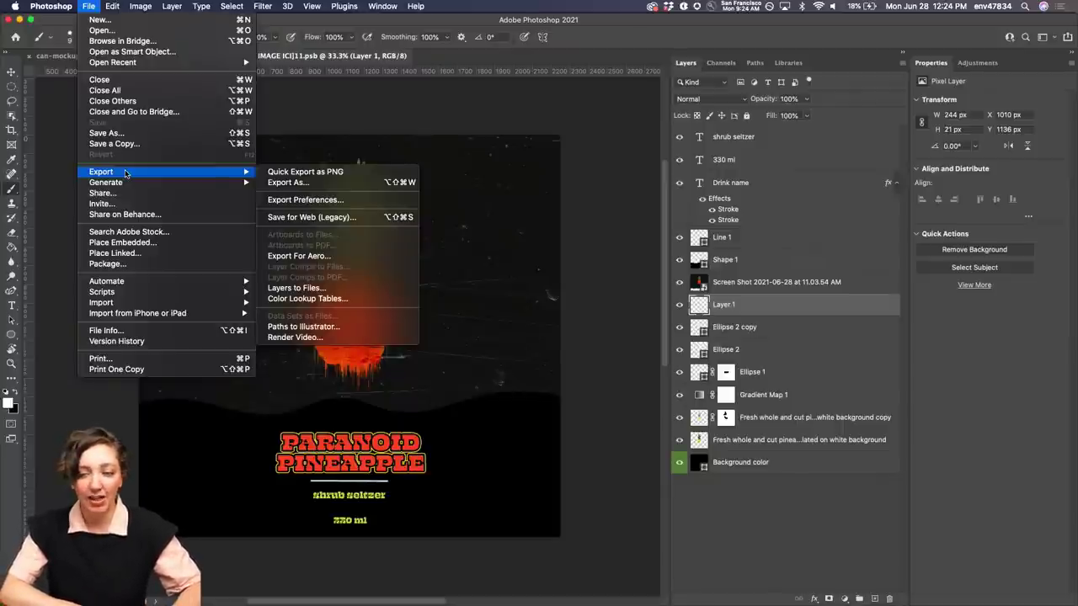
click(300, 172)
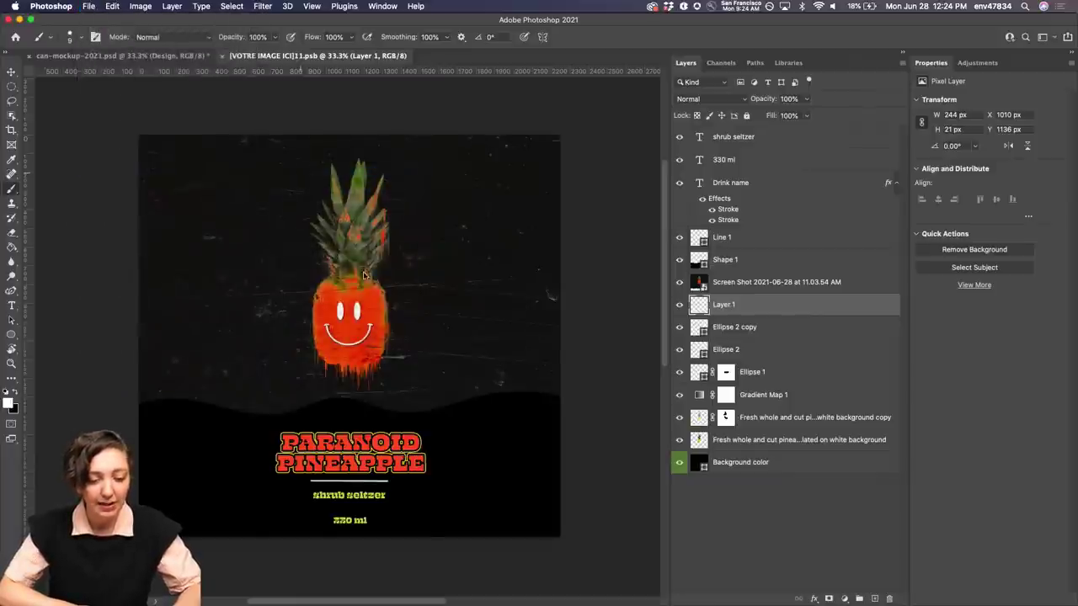
key(super+shift+s)
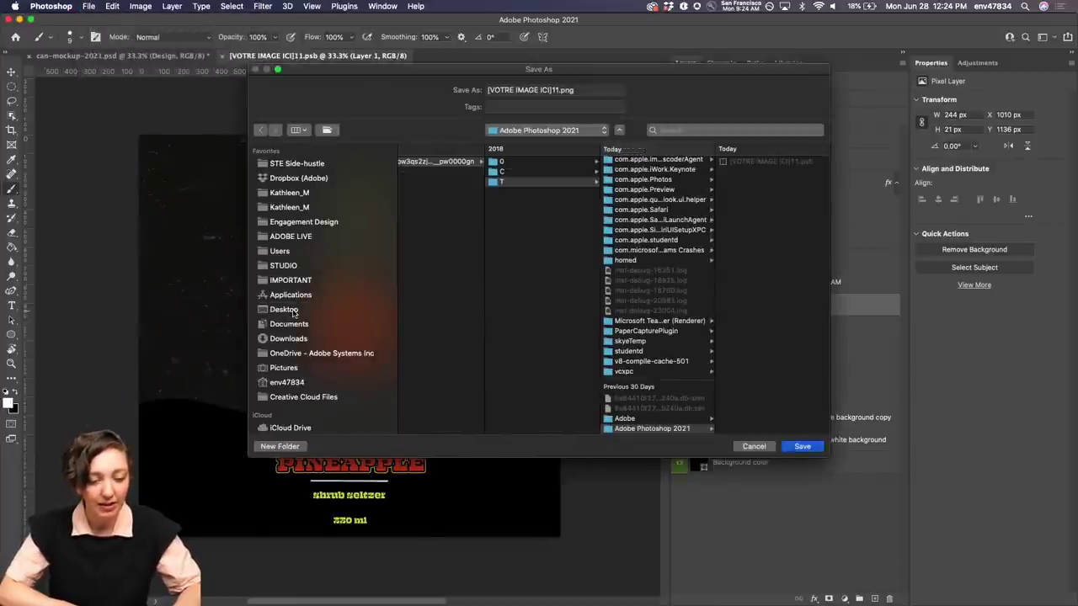
click(287, 310)
drag(576, 90, 433, 90)
text(paranoidp)
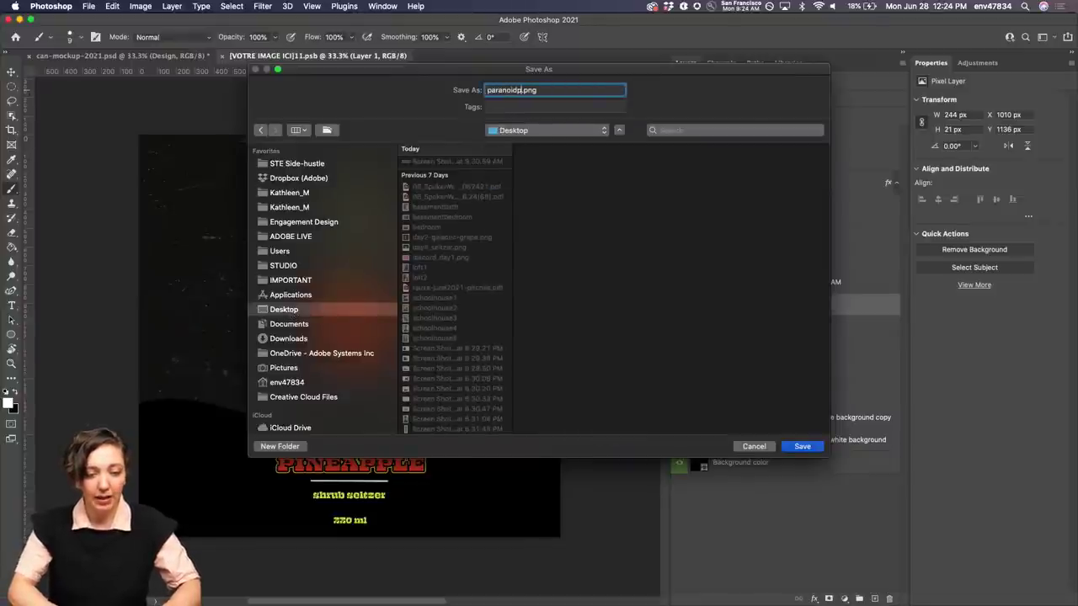
text(ina)
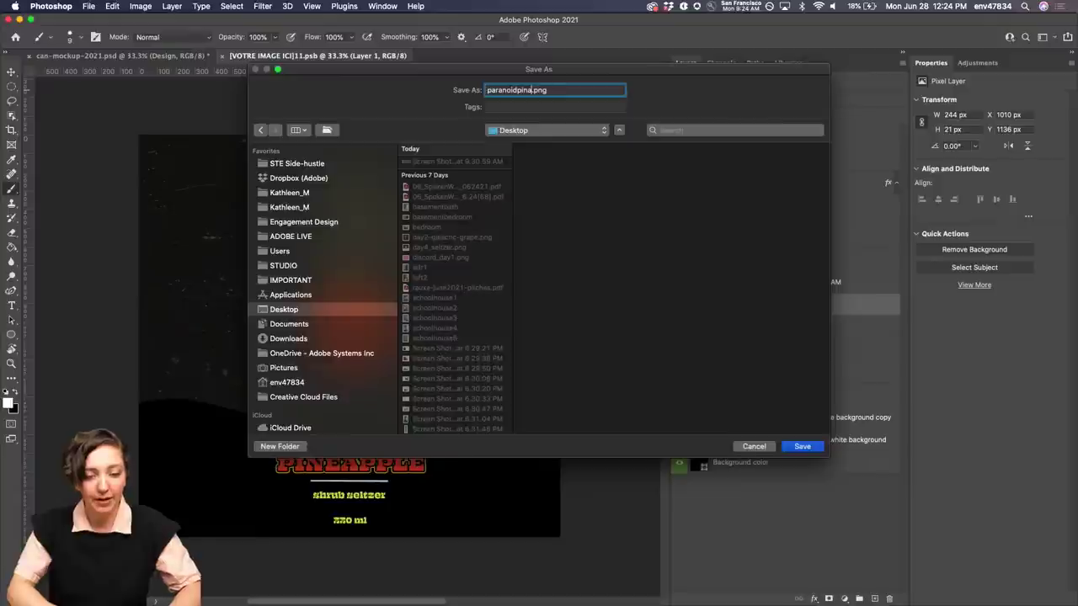
text(apple)
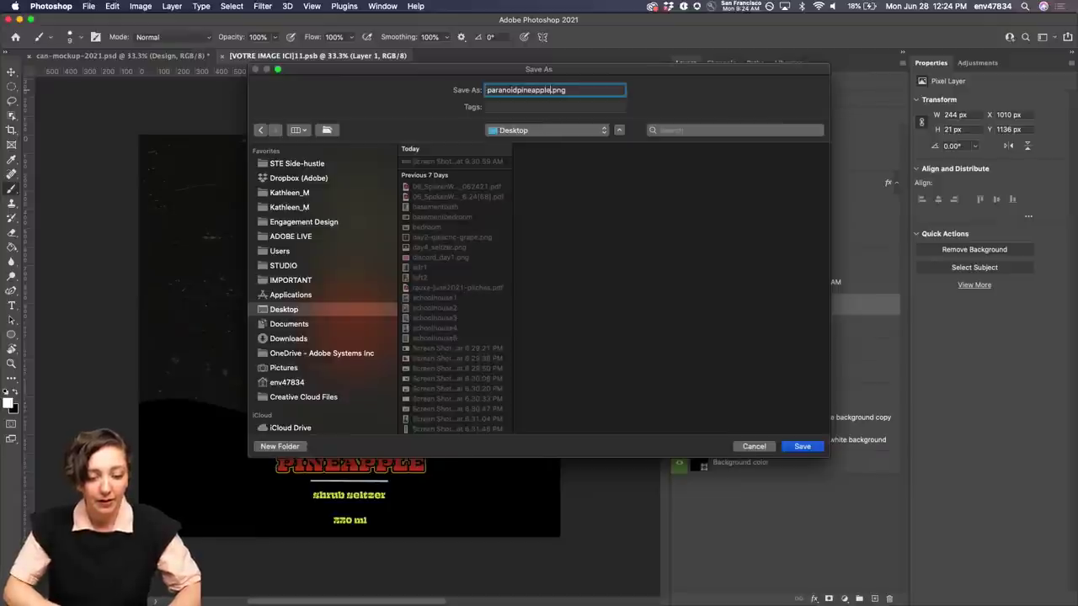
key(Return)
mouse_move(244, 602)
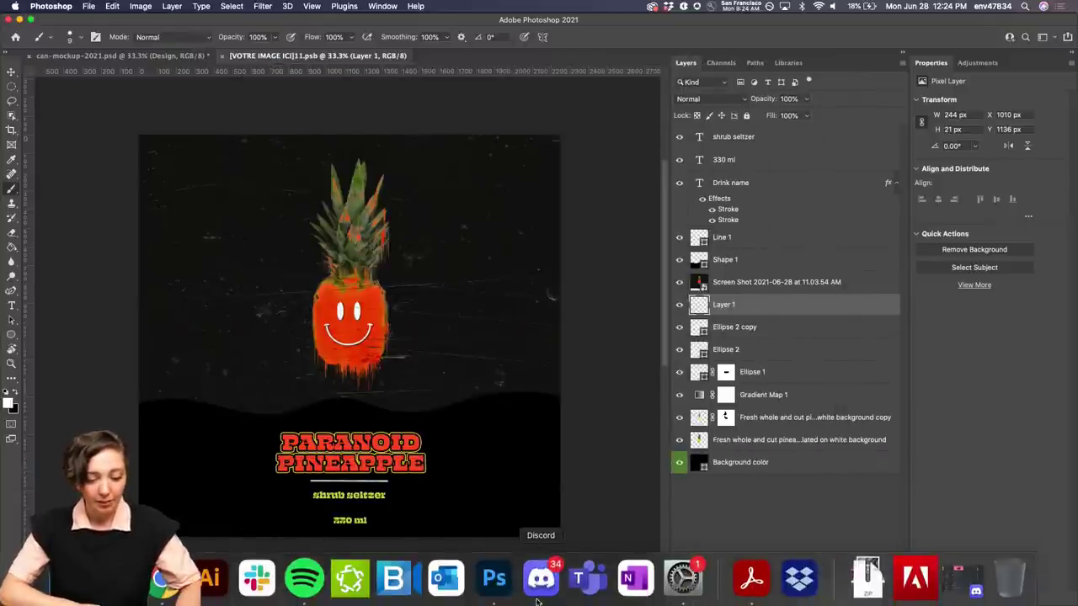
click(537, 600)
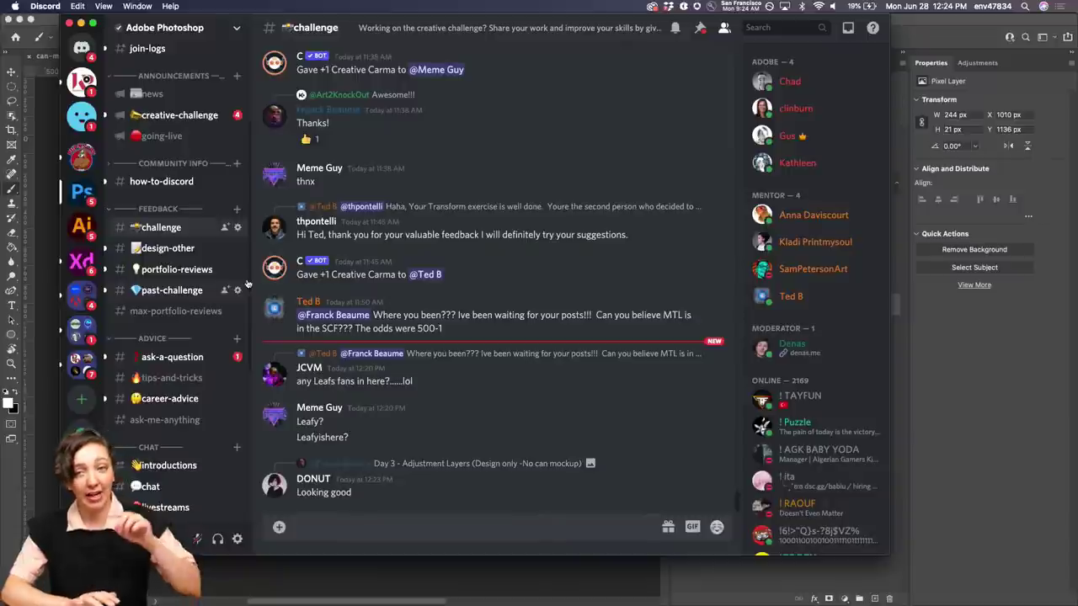
click(278, 528)
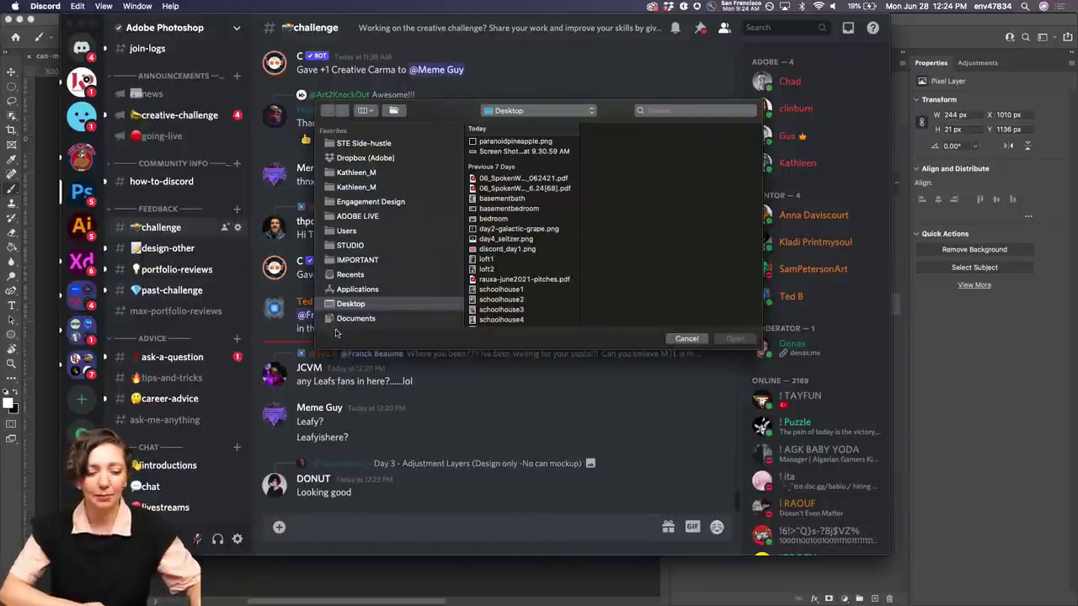
click(503, 141)
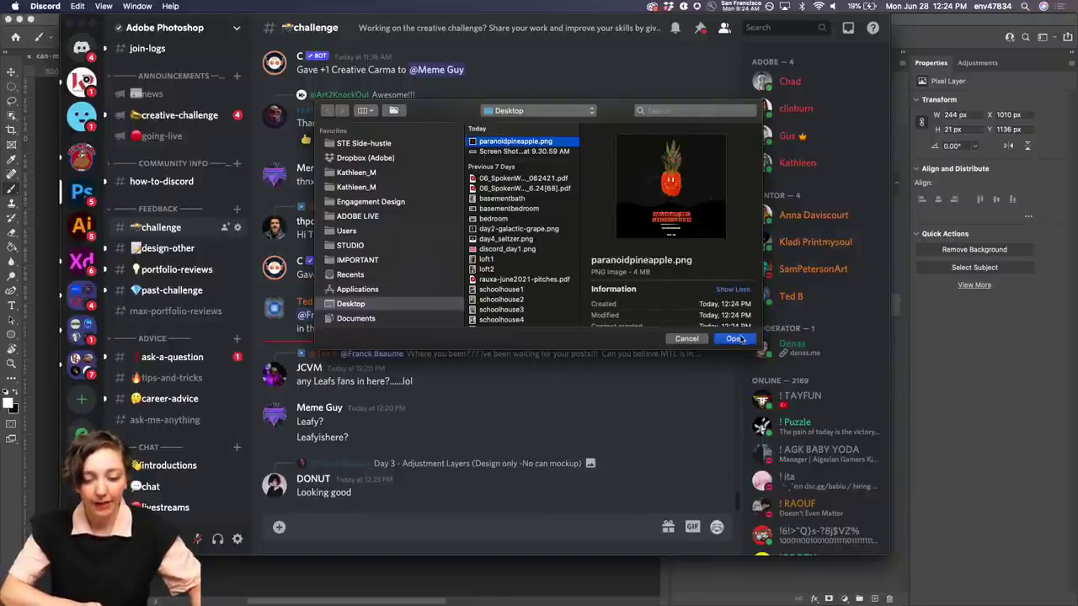
click(692, 343)
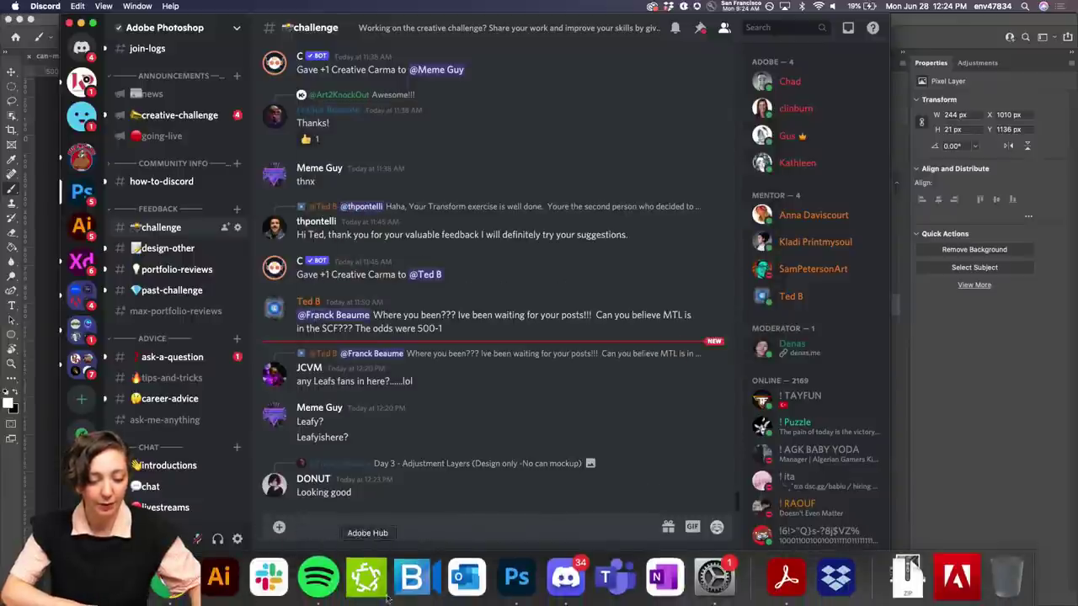
Step: Capture a screenshot of the black can mockup document
click(516, 577)
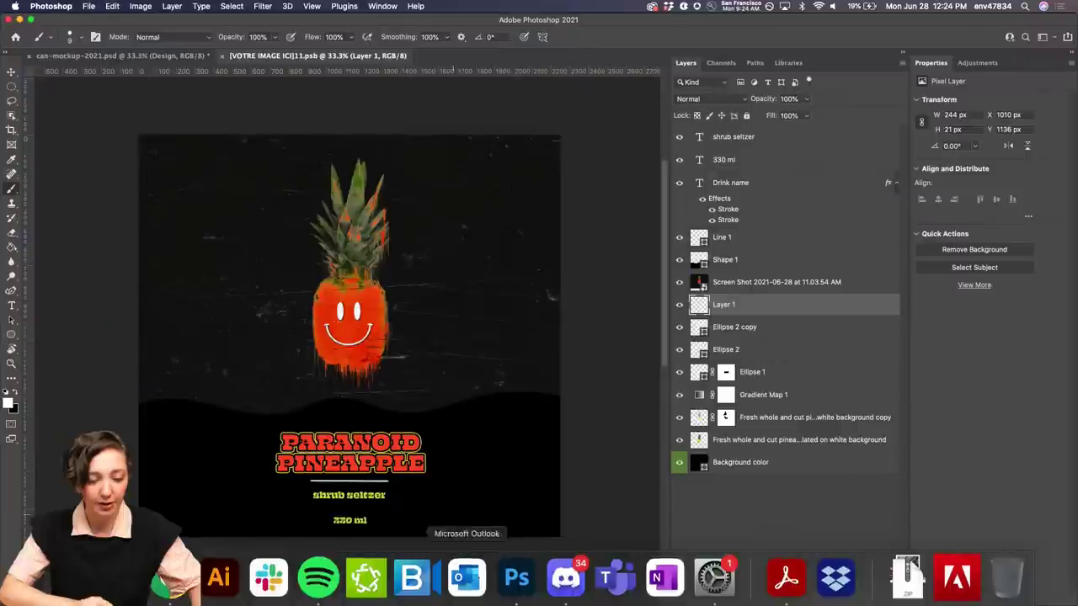
click(121, 55)
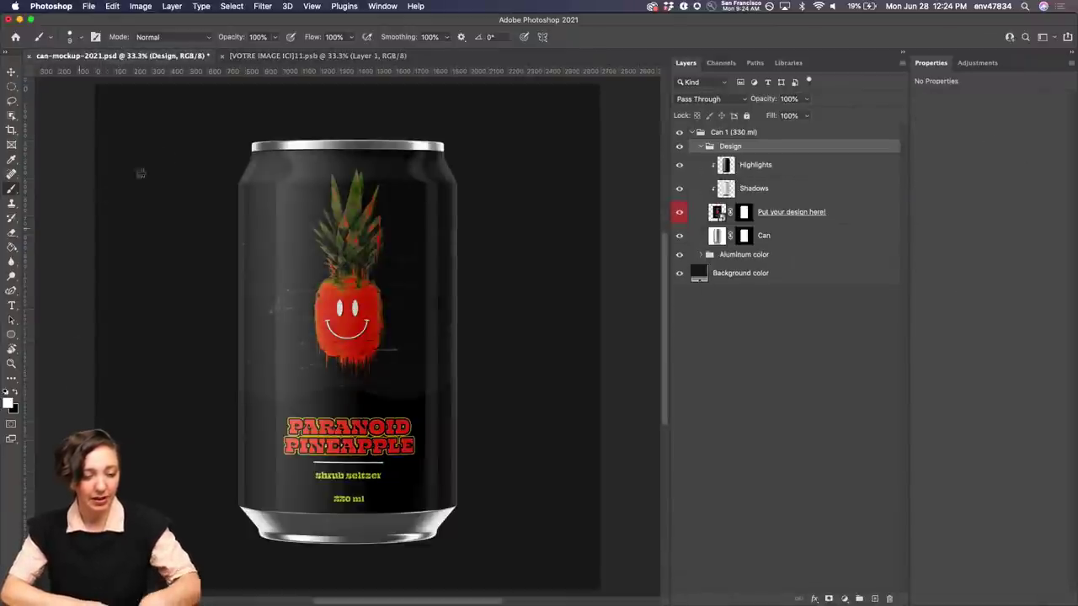
drag(147, 112, 549, 574)
Step: In Discord, attach the newer screenshot, Screen Shot 2021-06-28 at 12.24.54 PM.png, for upload
key(super+Tab)
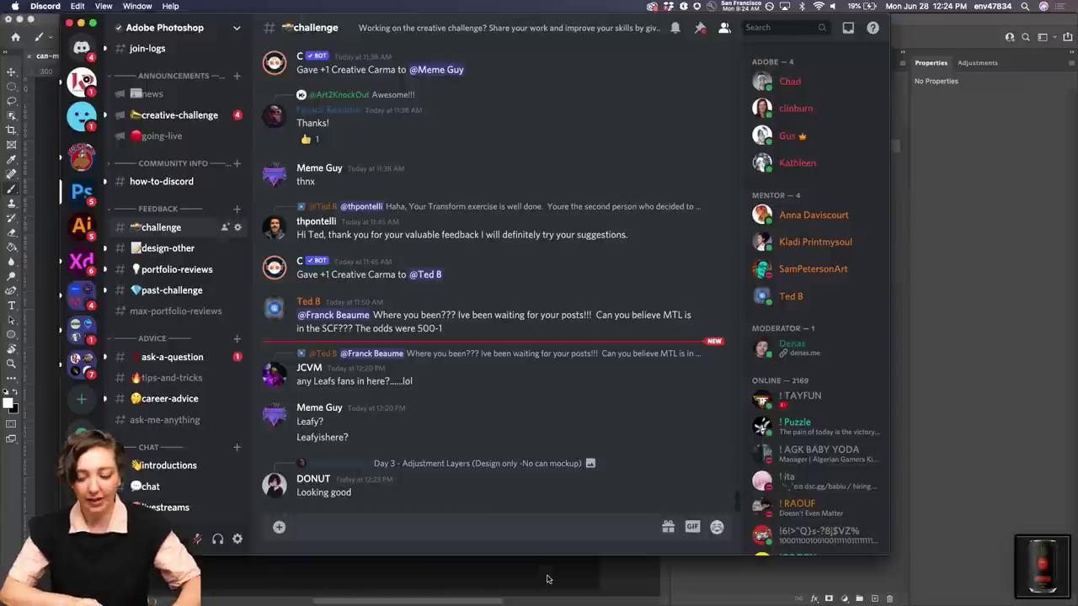
click(279, 528)
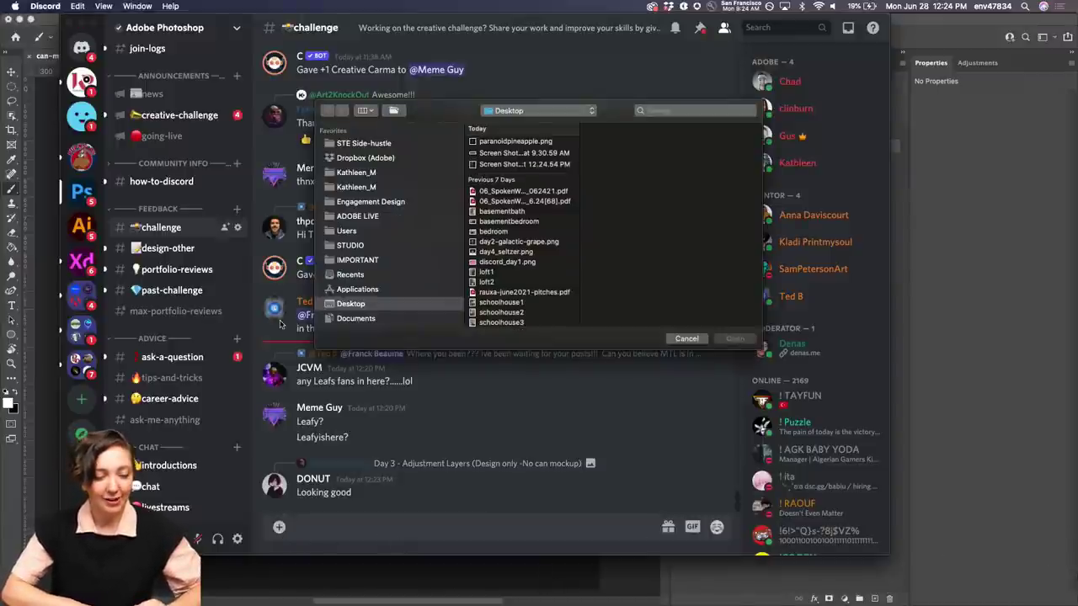
click(497, 154)
key(Down)
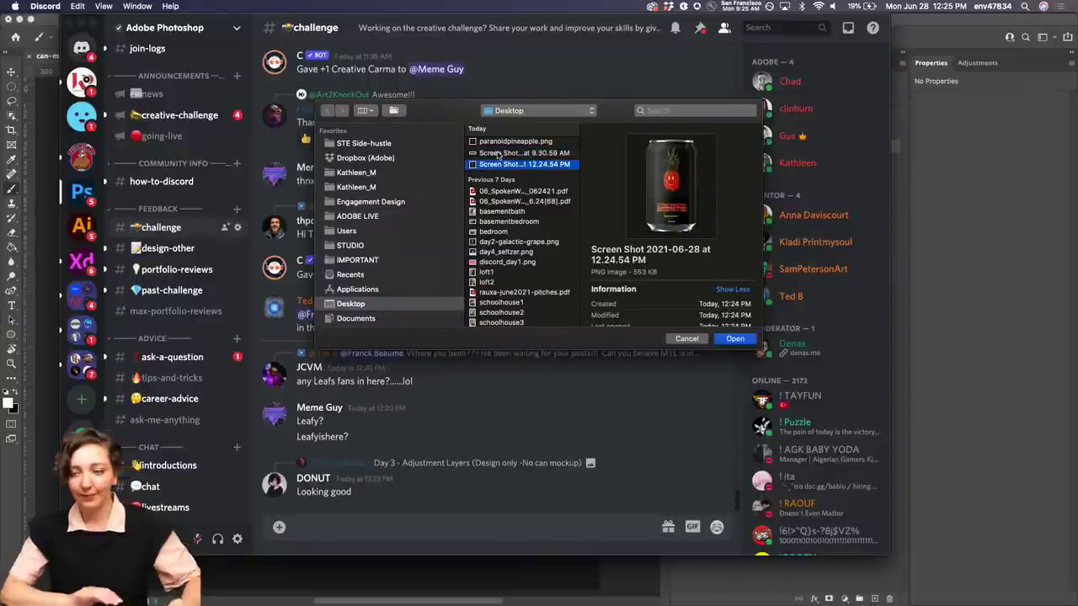
key(Return)
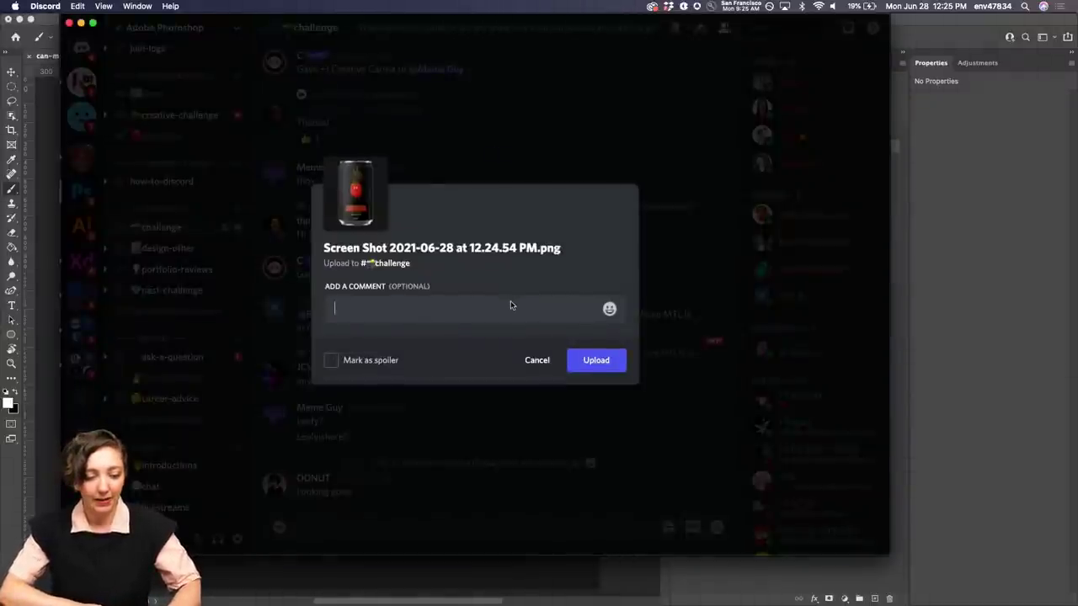
Step: Upload the screenshot to #challenge captioned "How do we feel about our pineapple? Smiley enough?"
text(How do we fe)
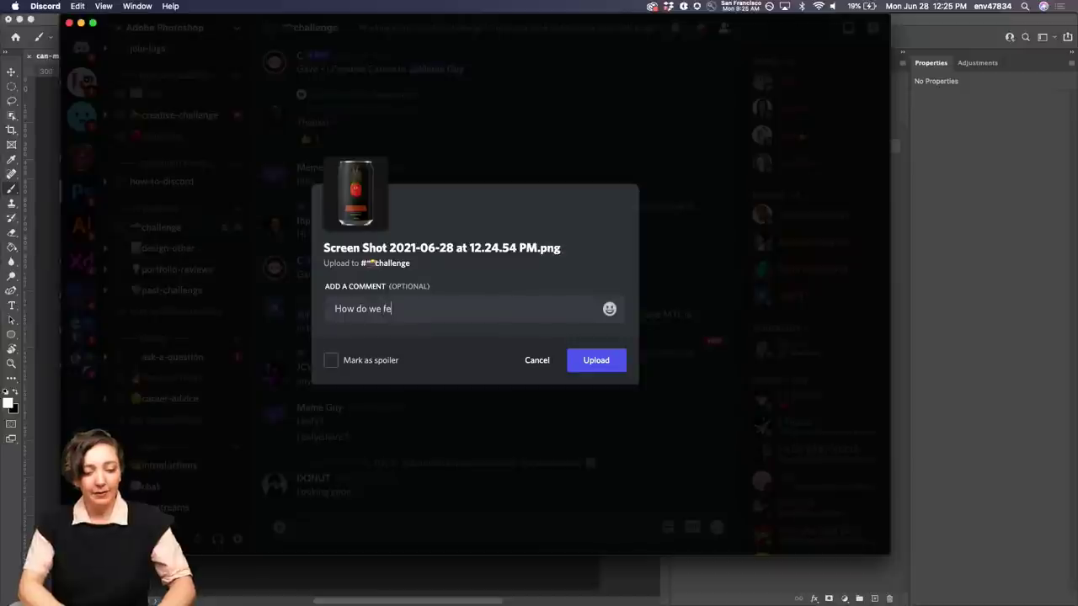
text(el about our pine)
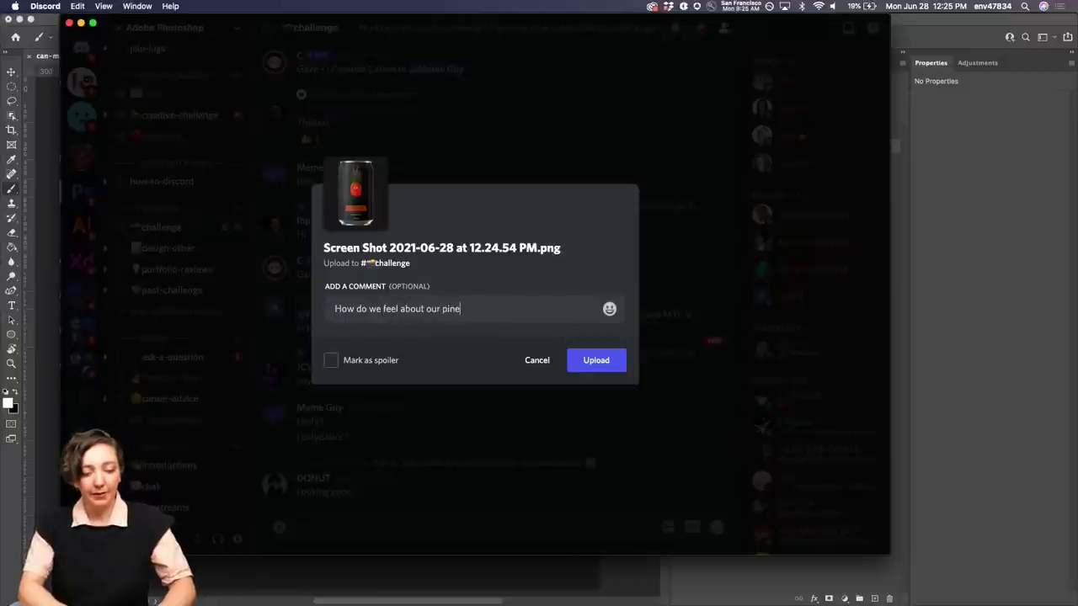
text(ppple? Smi)
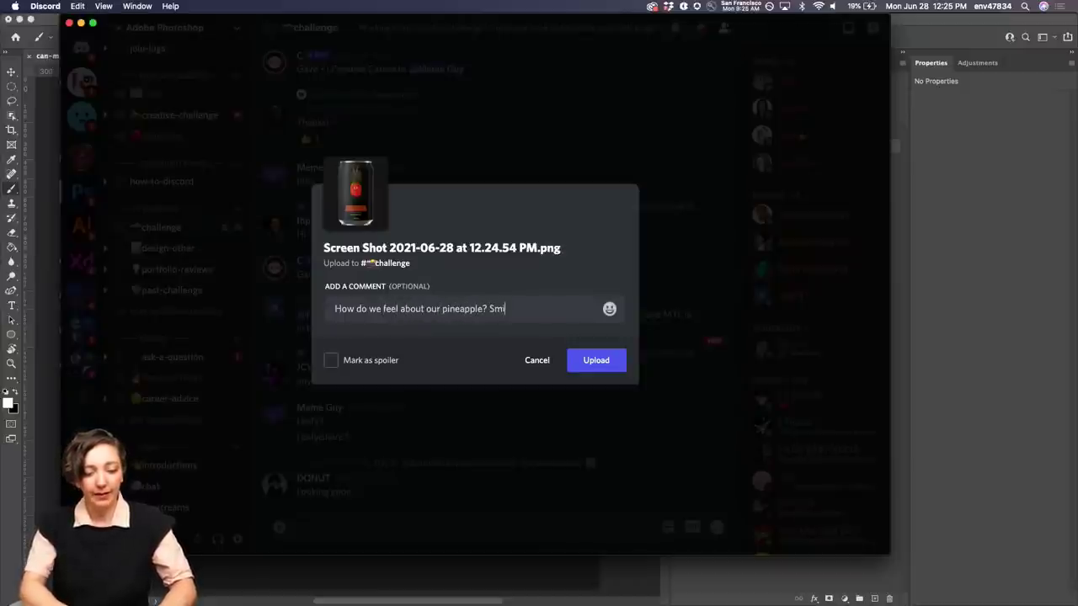
text(ley enough?)
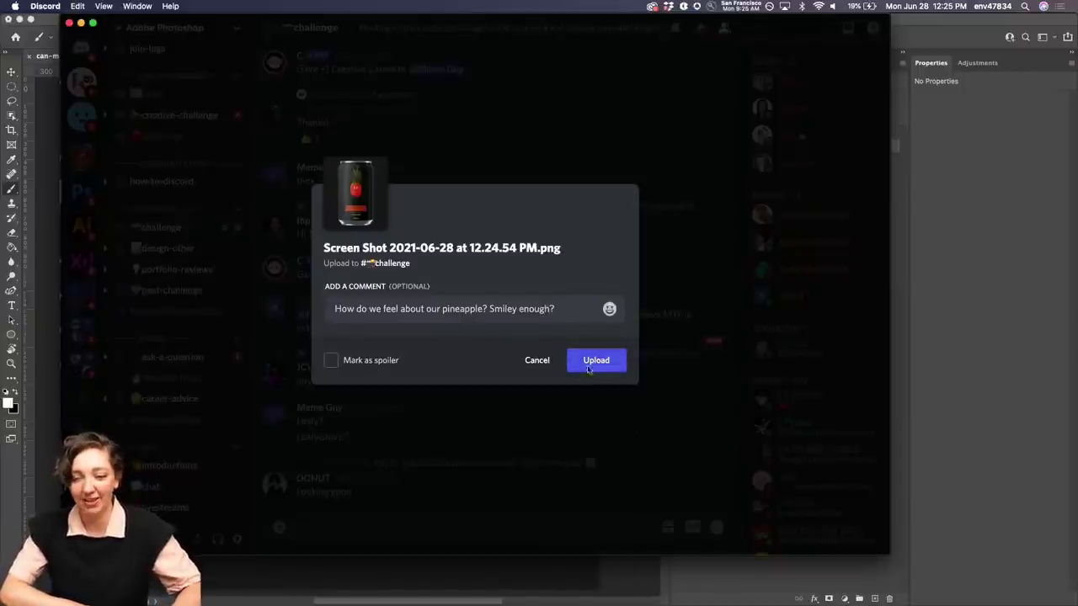
click(597, 360)
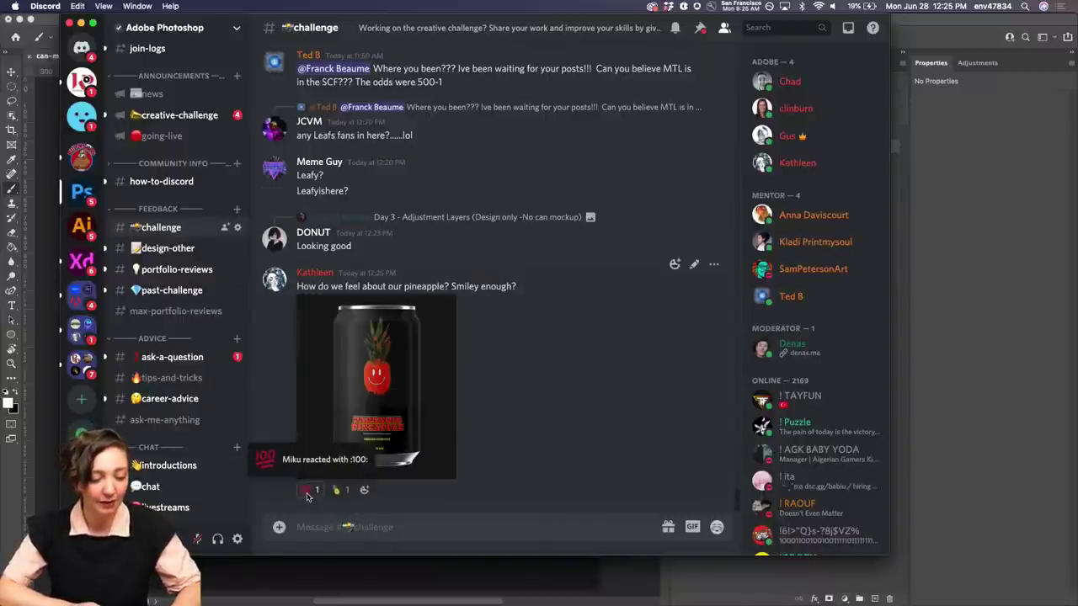
mouse_move(220, 599)
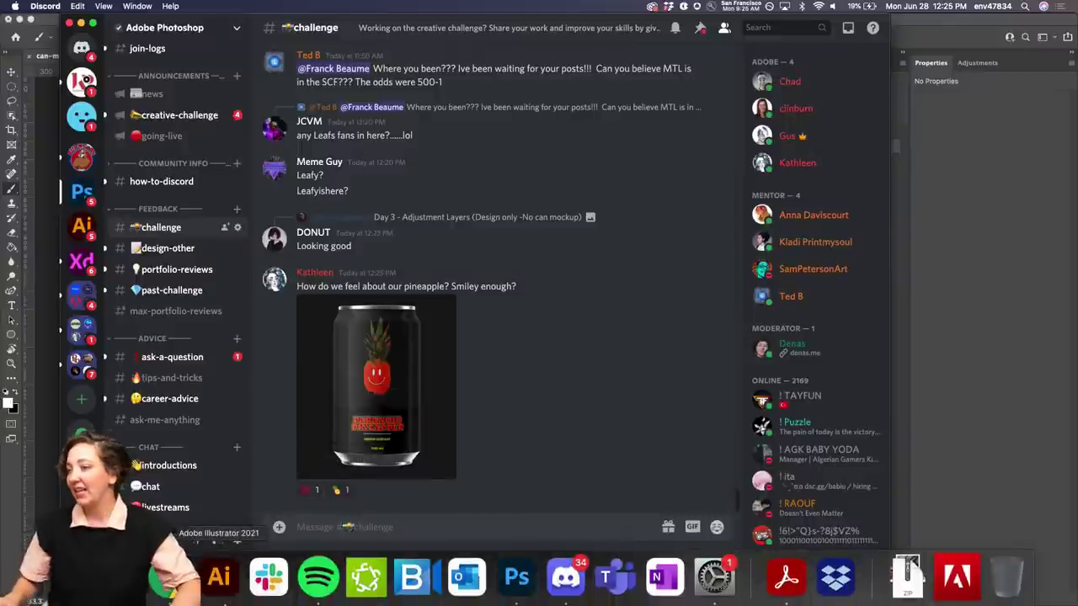